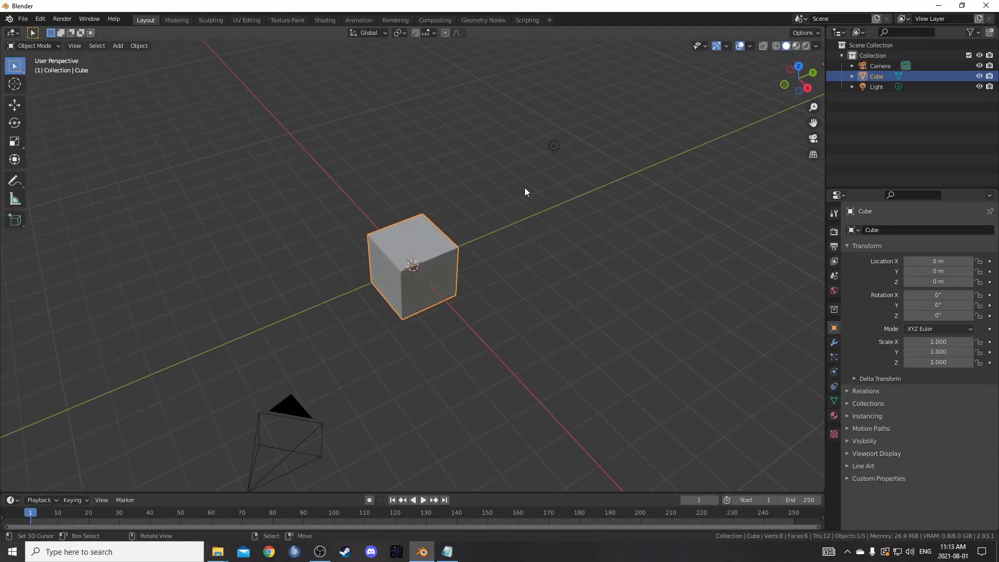
- Delete the default light and cube from the scene
left_click(547, 153)
key("Delete")
left_click(441, 248)
key("Delete")
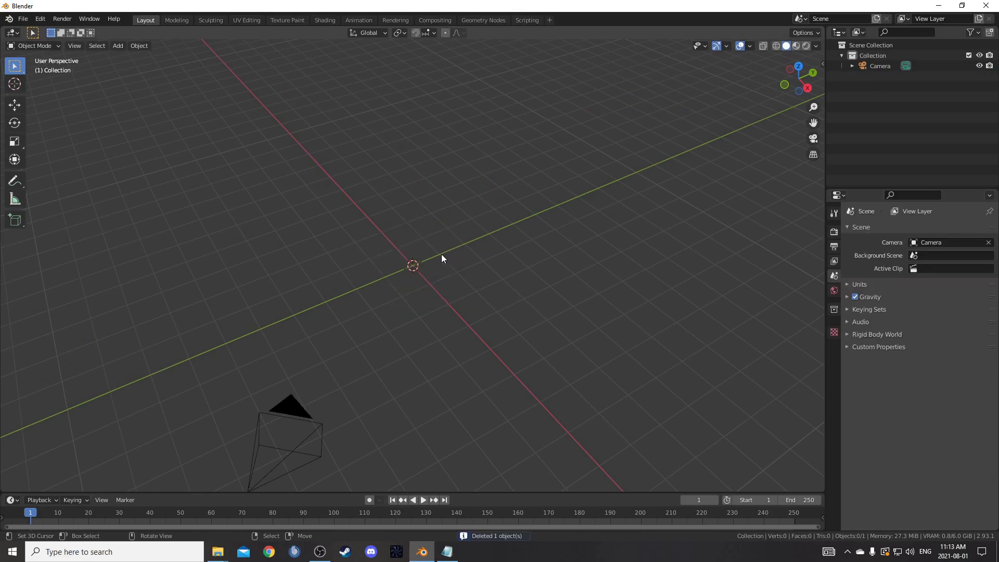
- Add a plane mesh at the world origin
key("shift+a")
left_click(481, 261)
middle_click_drag(501, 298, 504, 319)
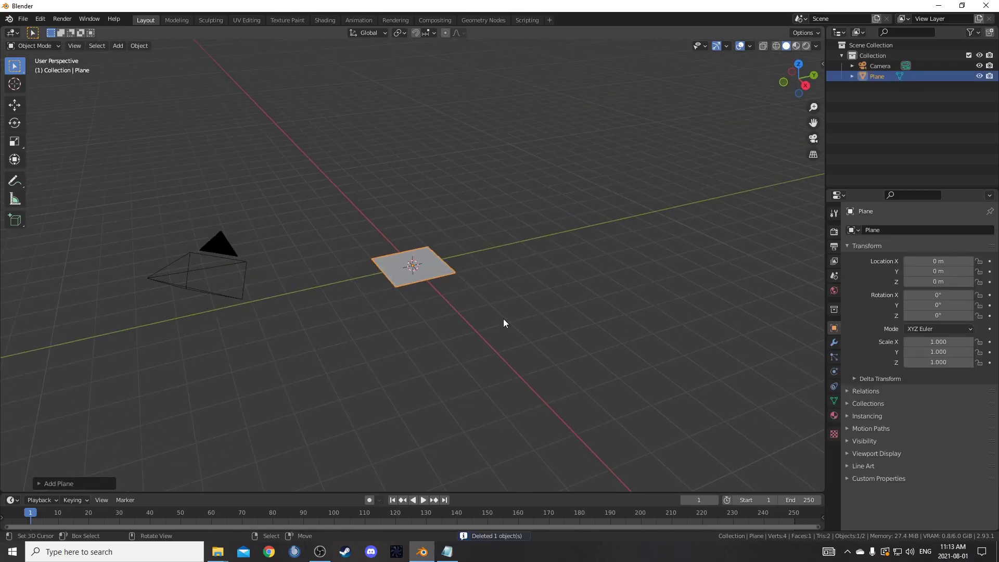
- Change the main viewport area to the Shader Editor, assign the existing Material to the plane and hide the sidebar
left_click(13, 33)
left_click(57, 130)
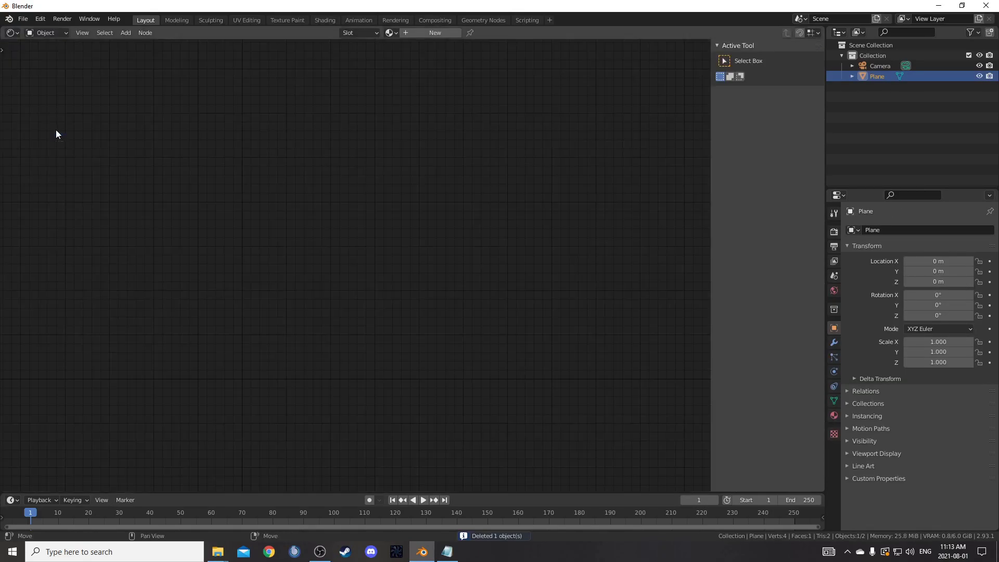
left_click(391, 33)
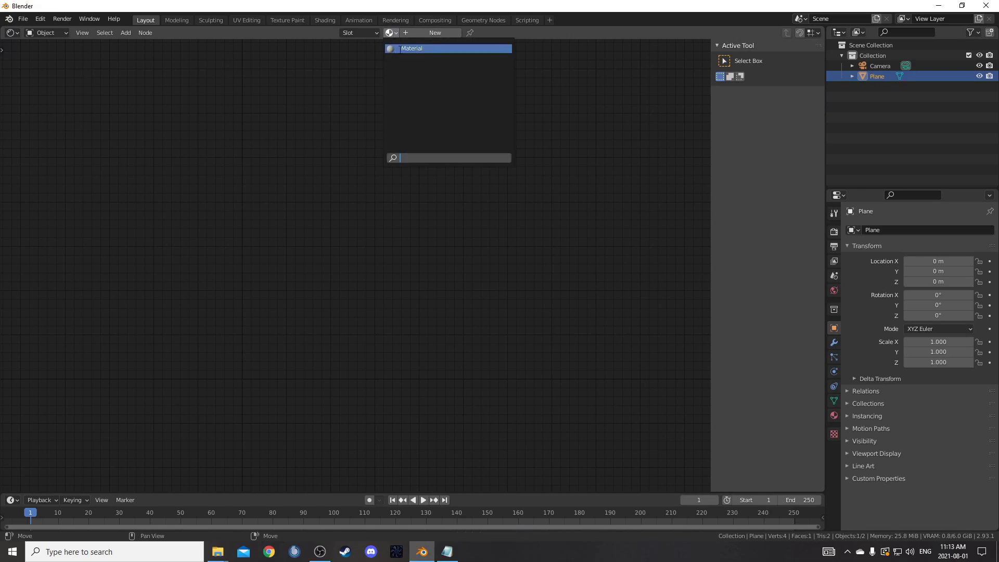
left_click(399, 49)
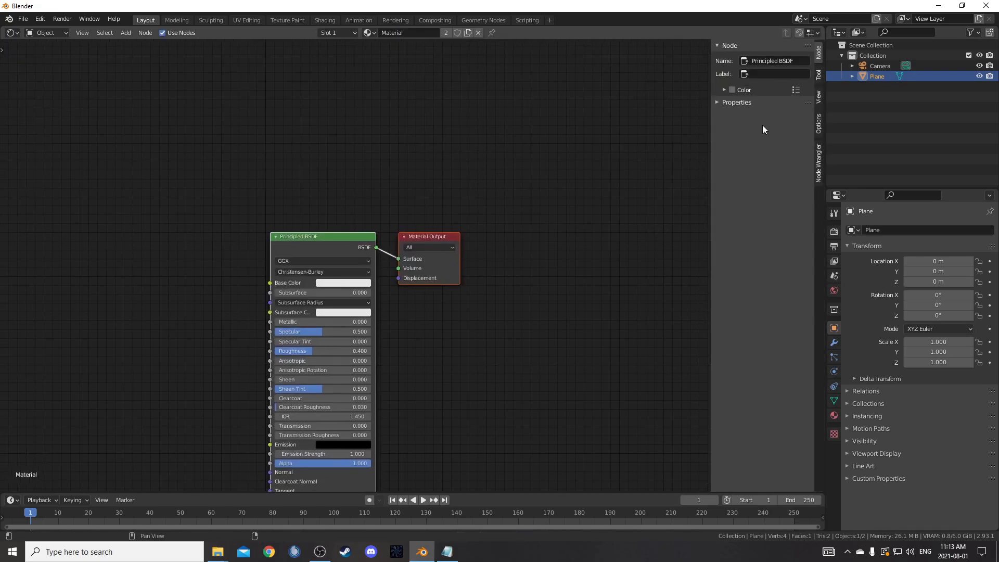
key("n")
middle_click_drag(494, 229, 602, 140)
- Turn the Outliner area into an enlarged 3D Viewport framing the plane from above, with rendered shading
left_click(837, 31)
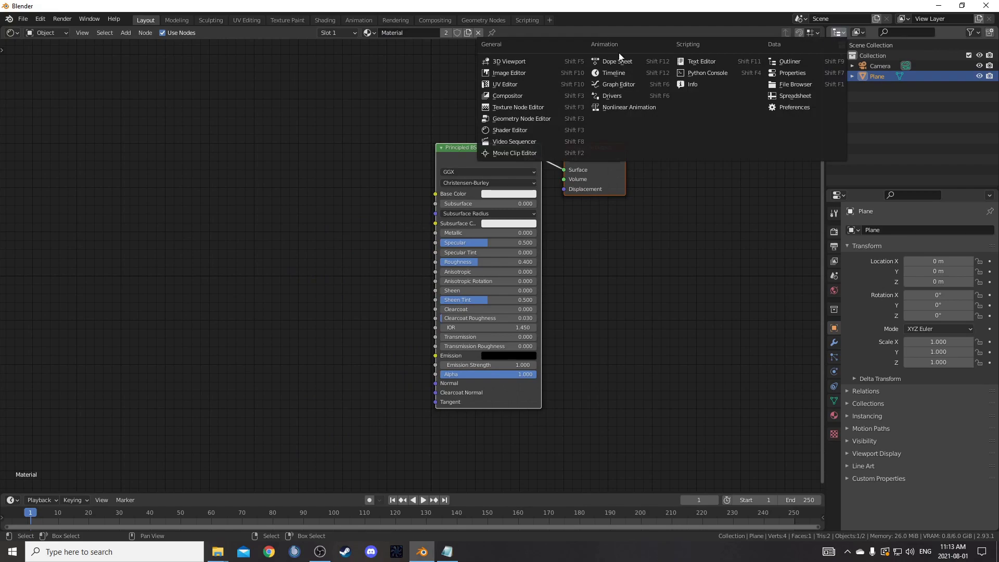
left_click(523, 62)
left_click_drag(826, 104, 730, 102)
left_click_drag(781, 188, 788, 288)
scroll(801, 246, "up", 8)
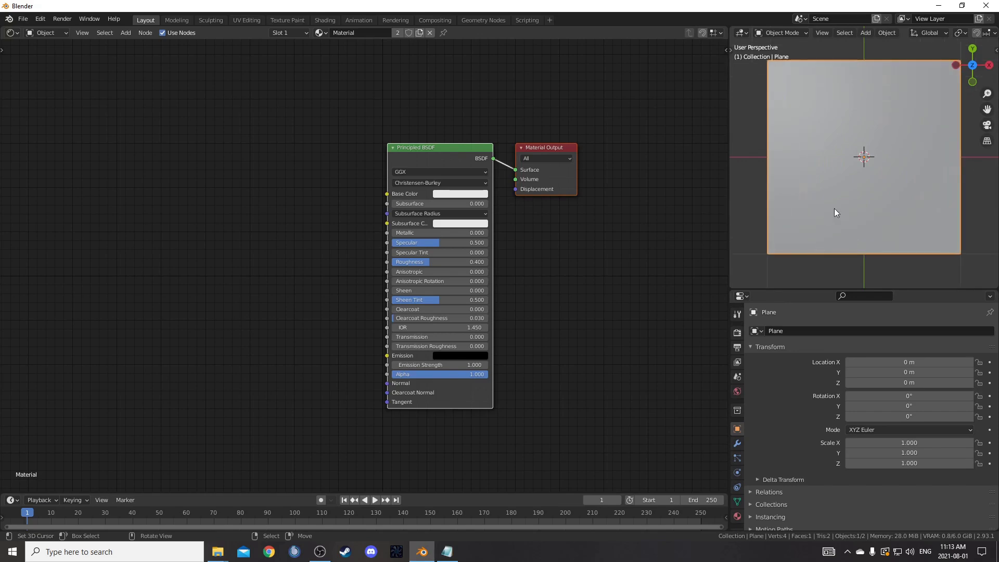
key("z")
left_click(884, 155)
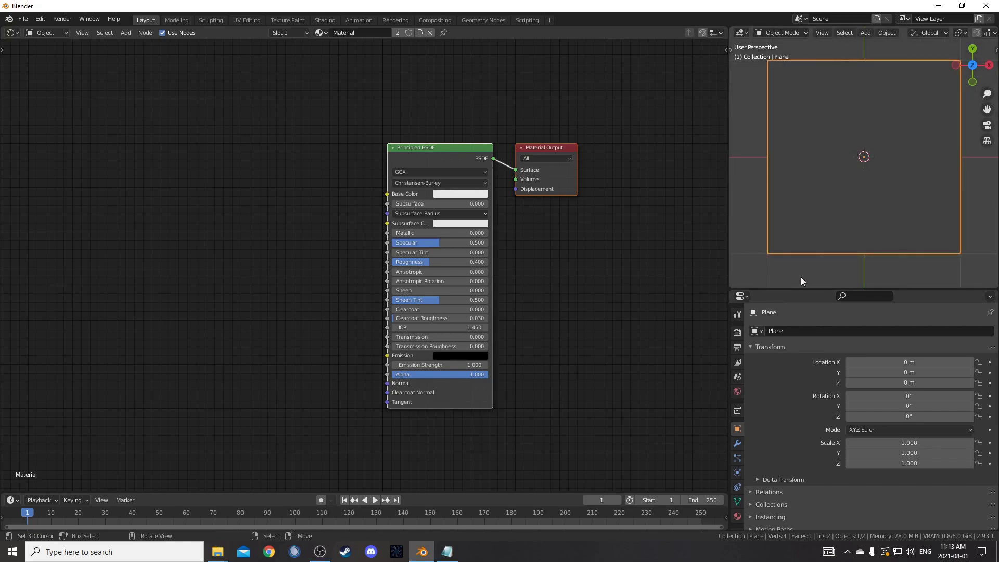
- Set the render engine to Cycles with the Experimental feature set and GPU Compute as the device
left_click(737, 332)
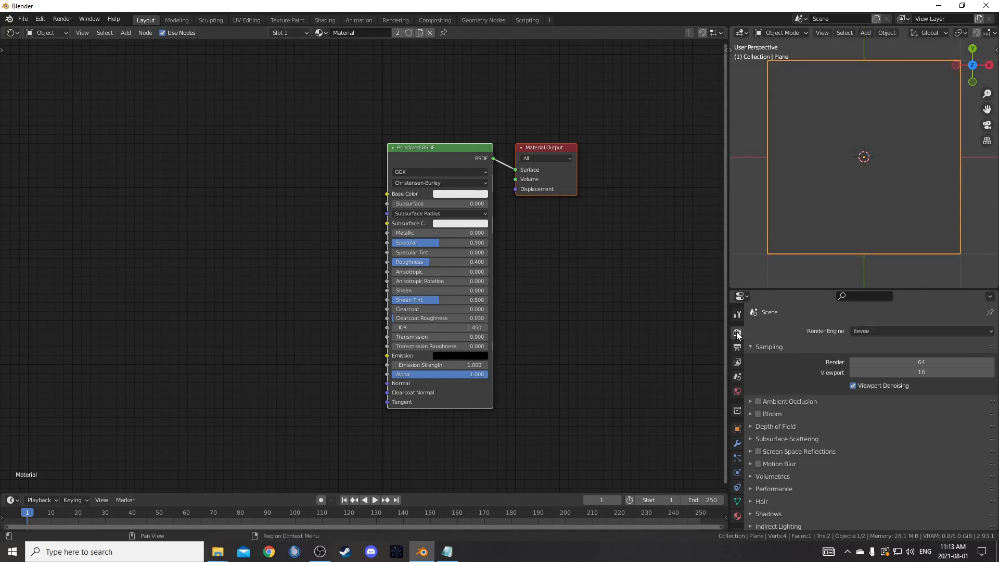
left_click(885, 331)
left_click(892, 366)
left_click(899, 343)
left_click(903, 366)
left_click(903, 357)
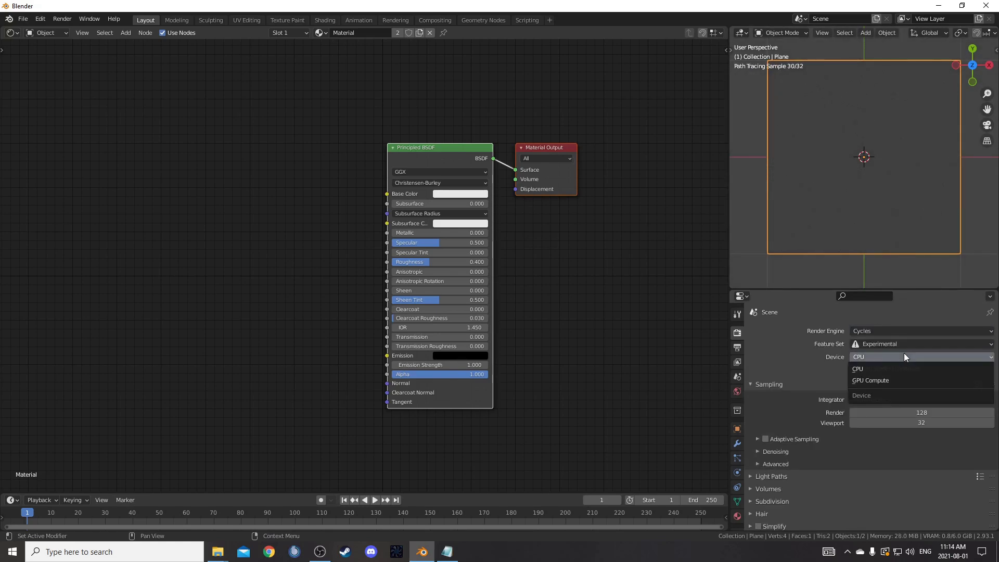
left_click(901, 380)
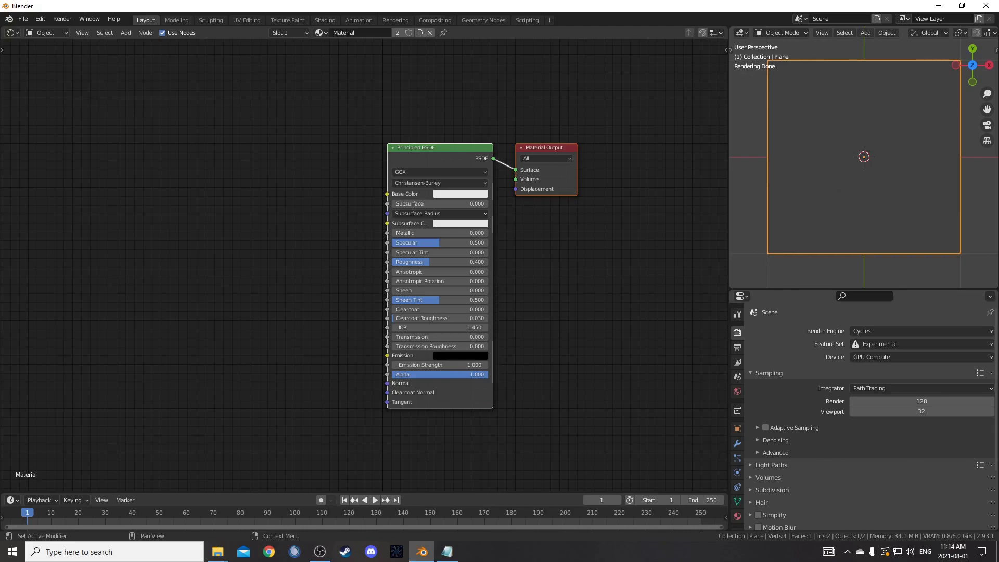
- Give the world background colour an Environment Texture using lakeside_1k.hdr from the HDRs/HDRIHaven folder
middle_click_drag(808, 264, 897, 176)
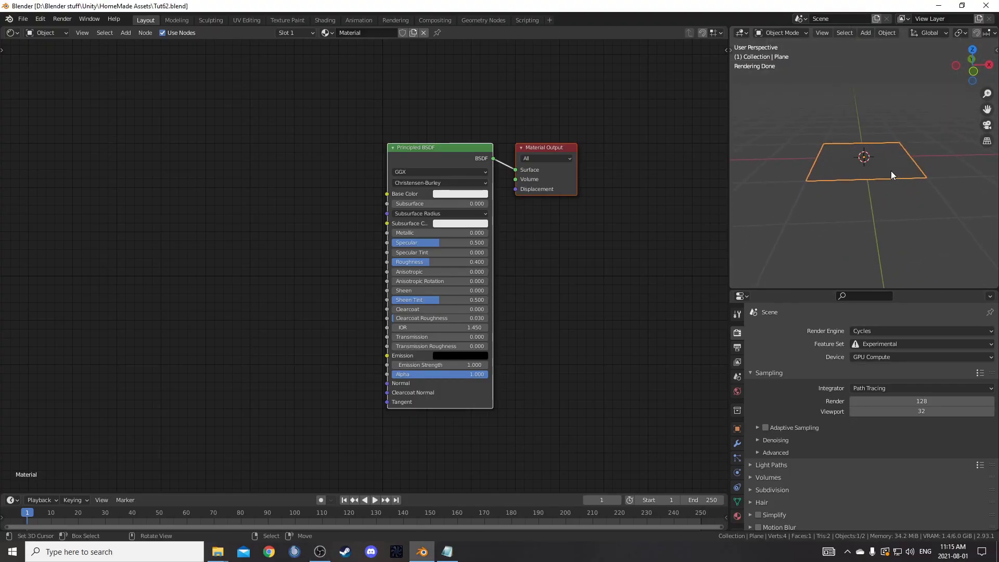
left_click(737, 392)
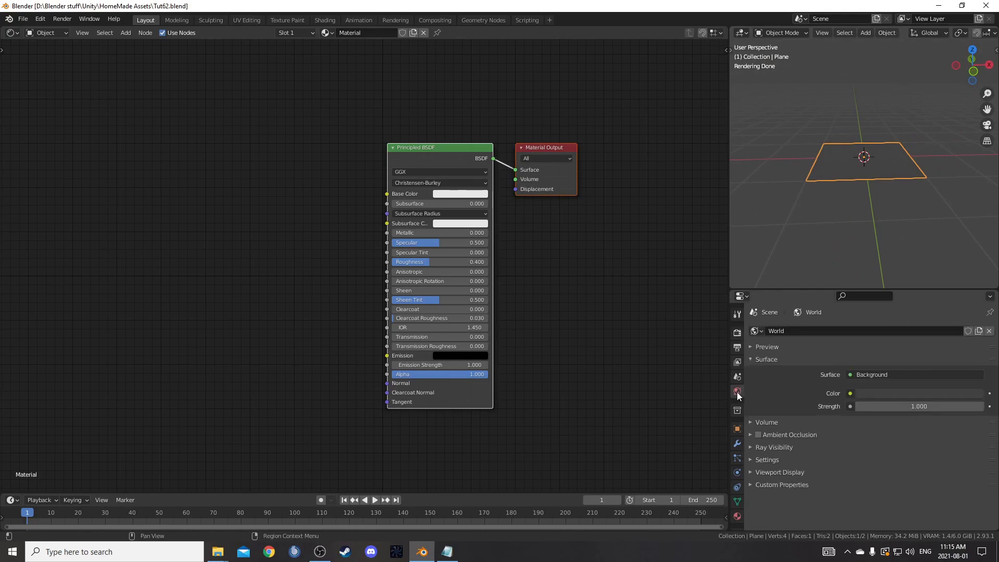
left_click(850, 393)
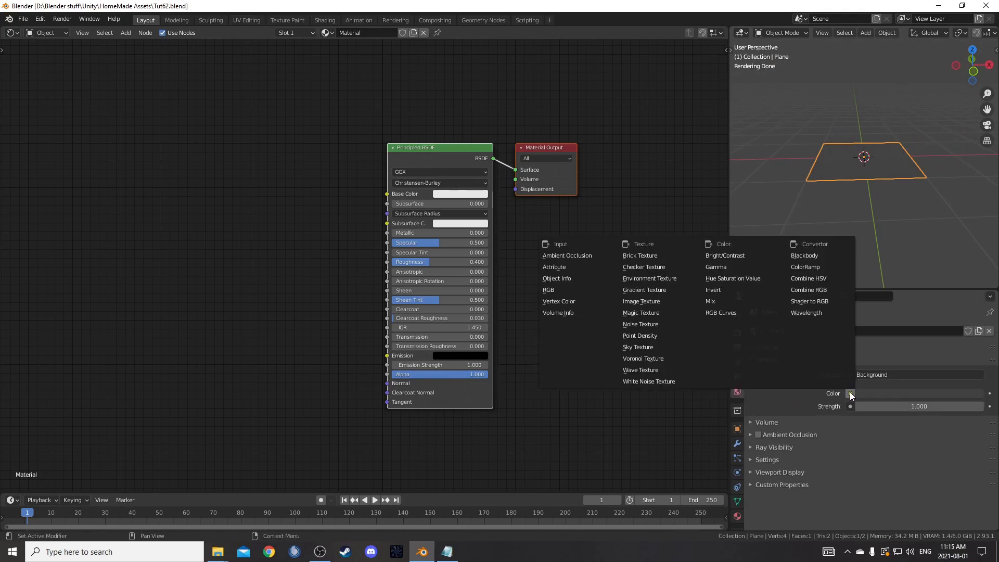
left_click(685, 279)
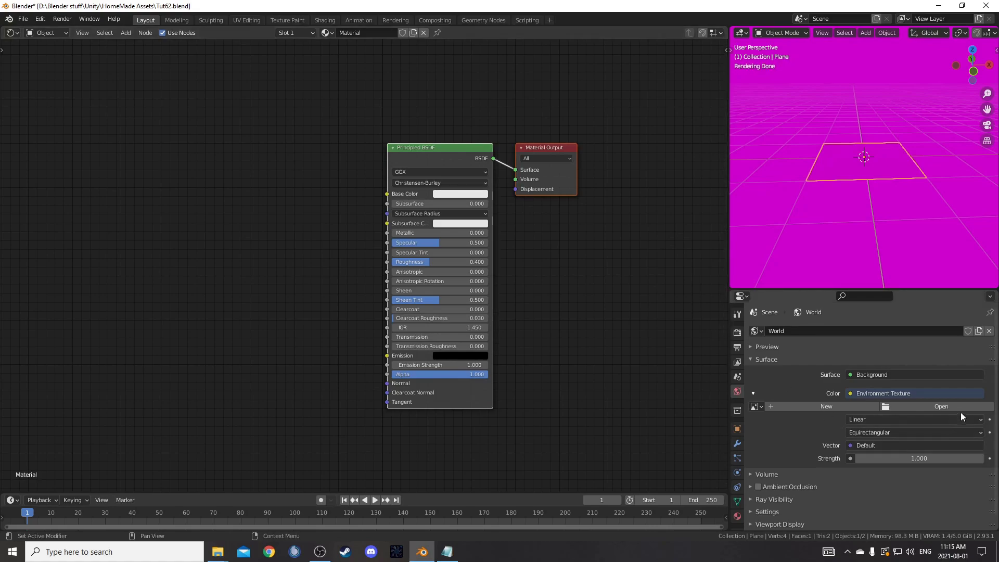
left_click(945, 406)
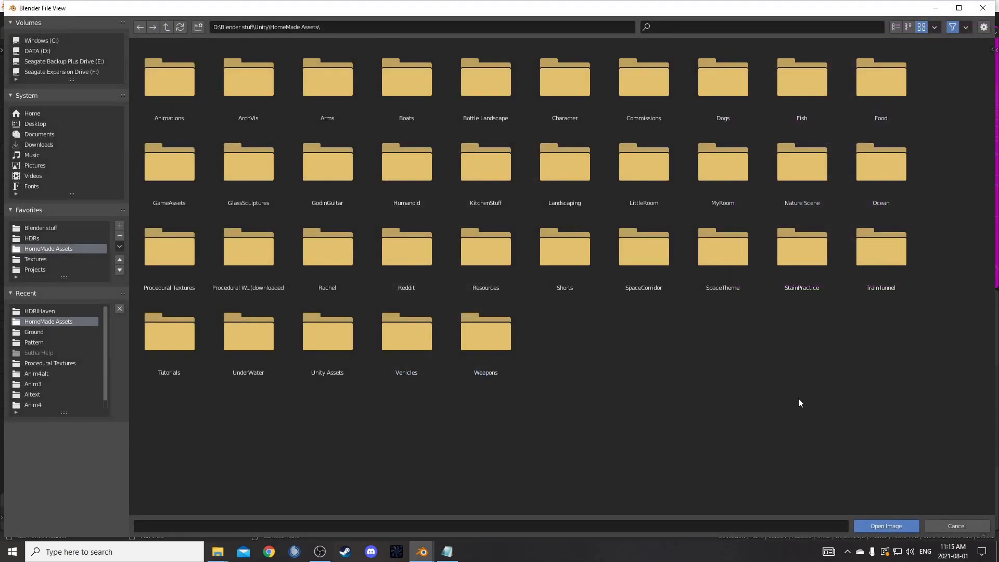
left_click(34, 238)
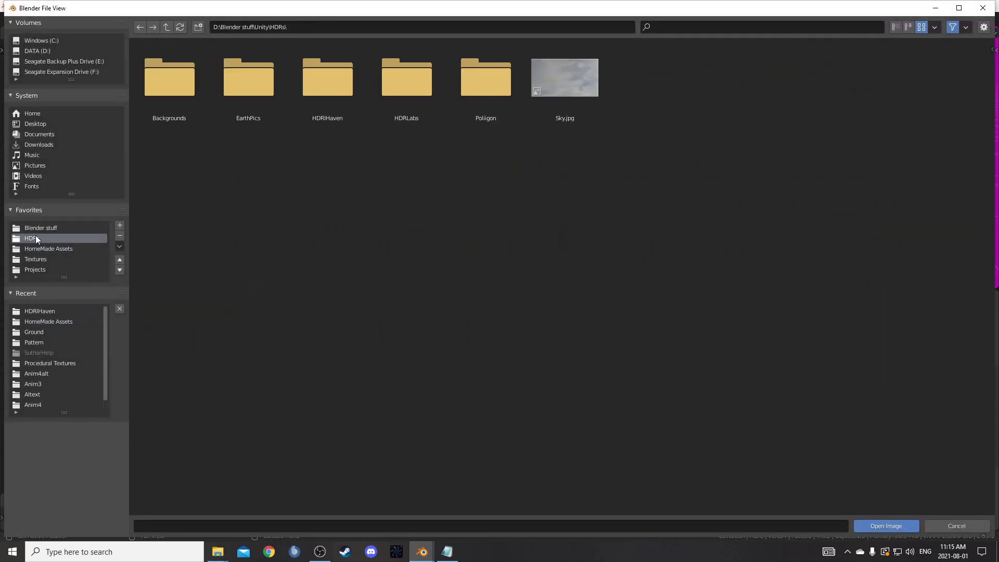
double_click(313, 98)
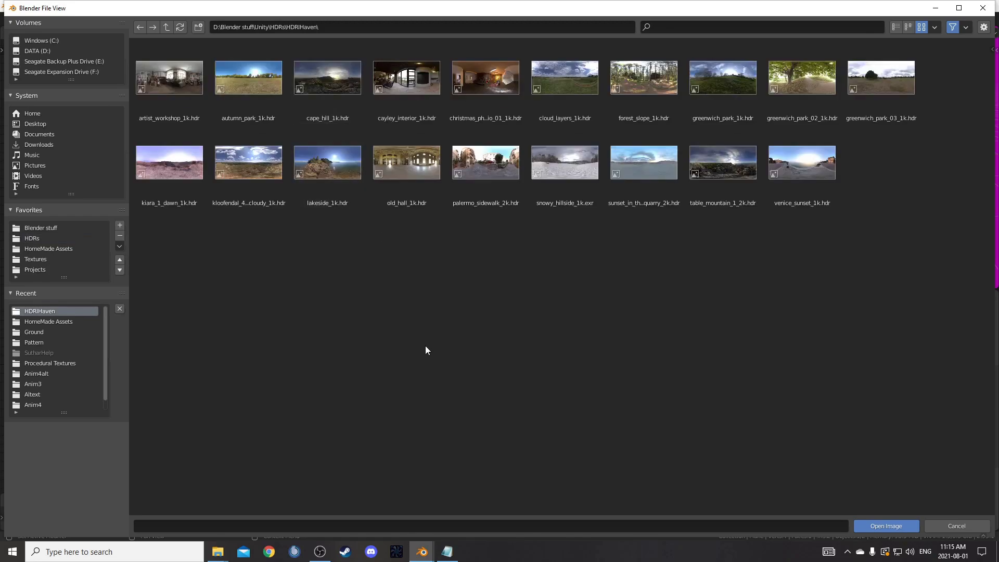
double_click(325, 186)
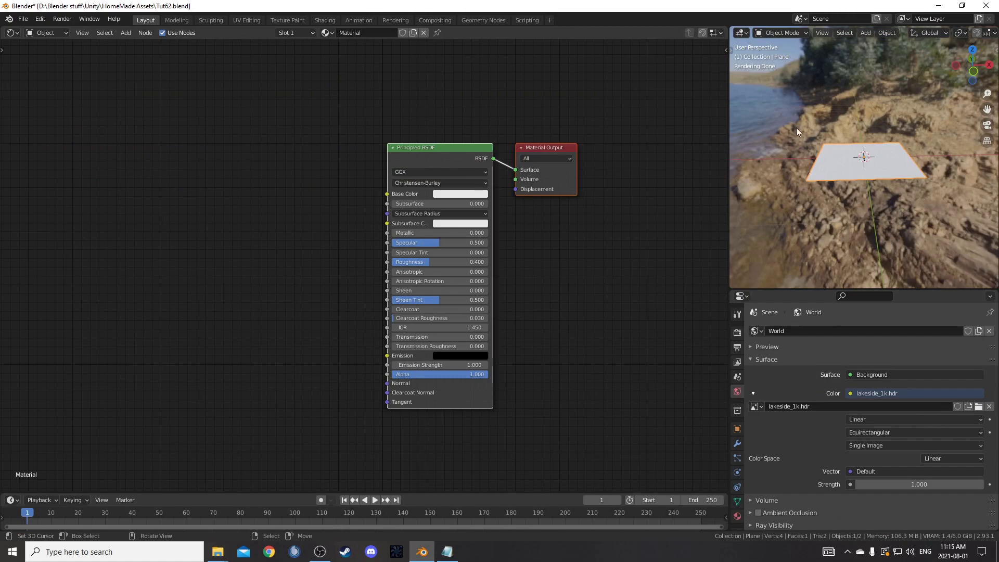
scroll(903, 208, "down", 1)
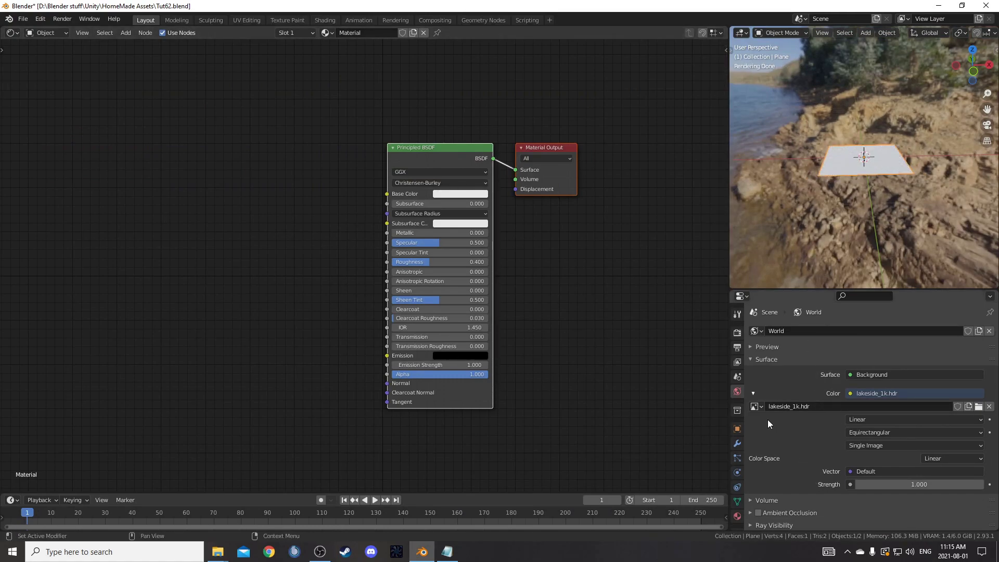
- Display the World shader nodes and add Mapping and Texture Coordinate nodes to the lakeside environment texture
left_click(47, 34)
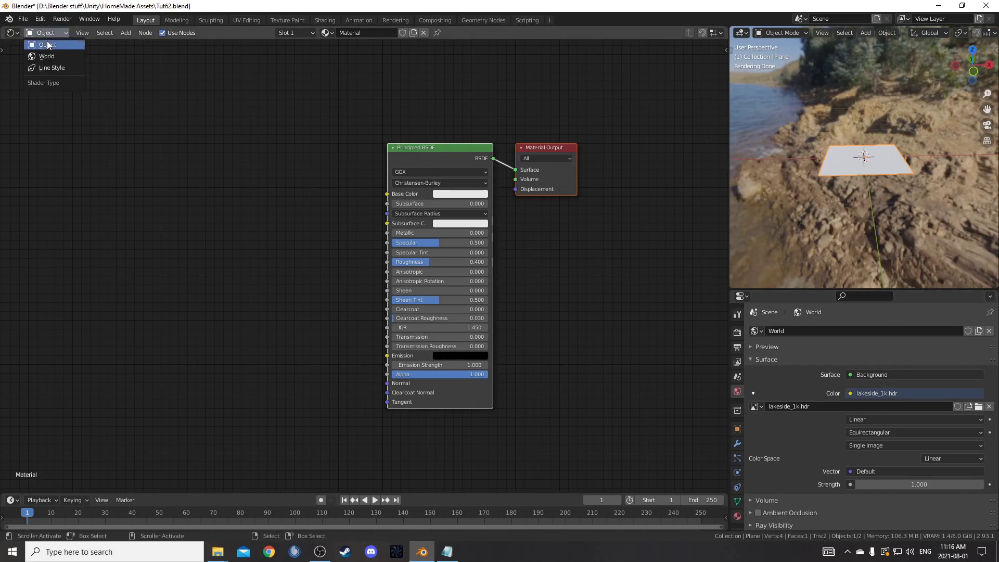
left_click(42, 52)
middle_click_drag(248, 239, 401, 327)
left_click(361, 192)
key("ctrl+t")
middle_click_drag(467, 333, 459, 298)
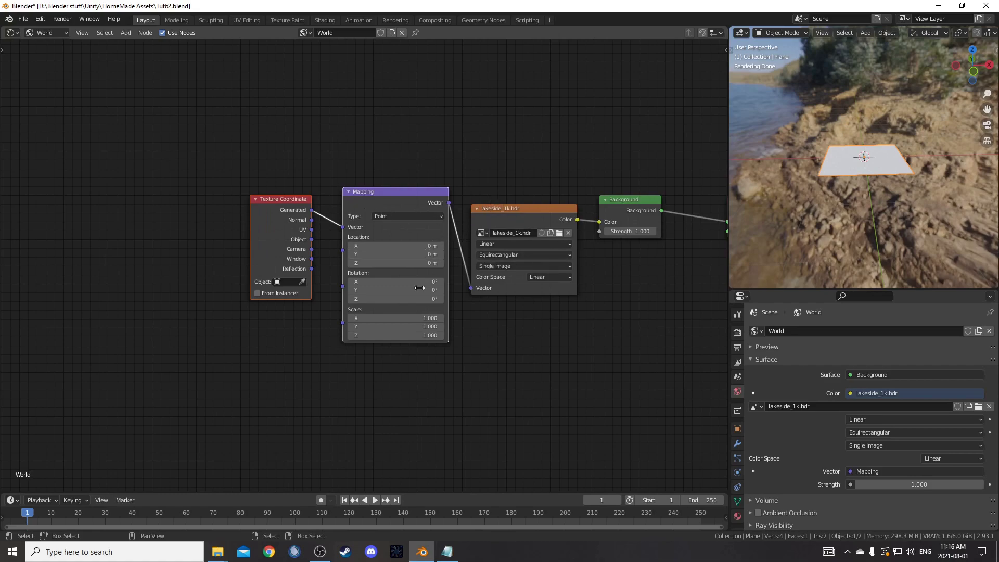
- Set the Mapping node's Z rotation to 190° to turn the environment image
scroll(427, 309, "up", 1)
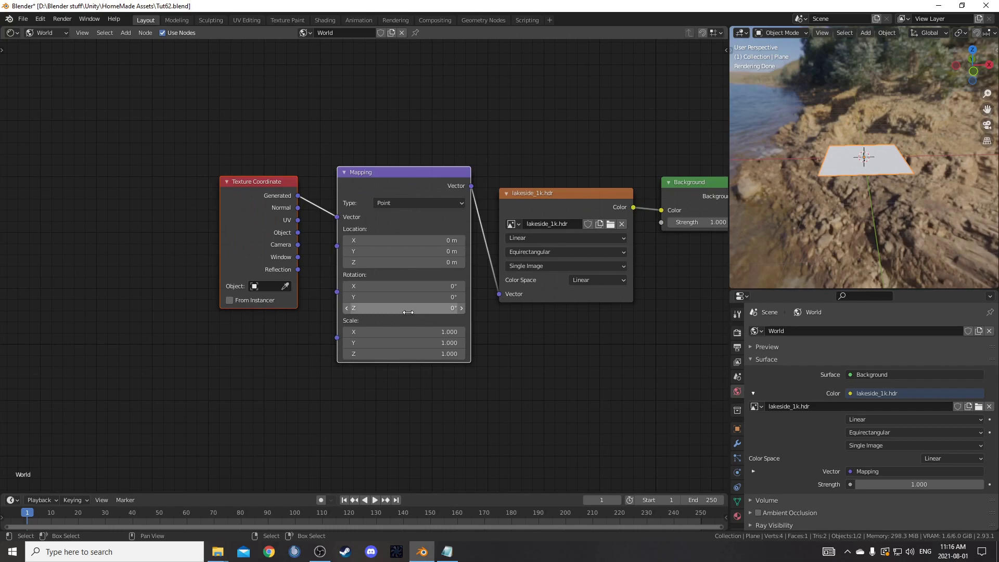
left_click(426, 310)
type("190")
key("Return")
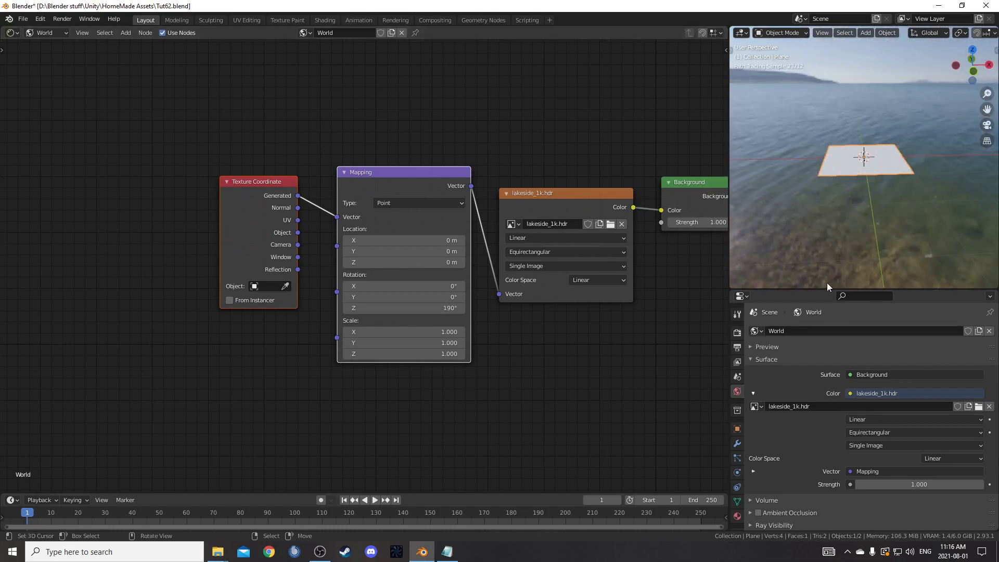
- Hide the environment image from the camera in the world's Ray Visibility settings
middle_click_drag(874, 196, 875, 173)
key("KP_1")
key("KP_8")
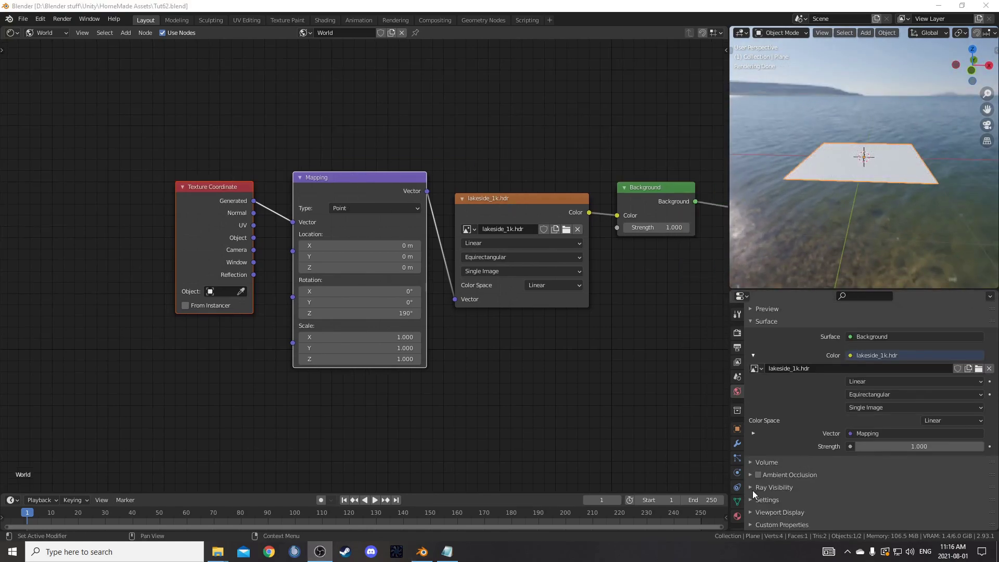
left_click(750, 487)
scroll(842, 464, "down", 3)
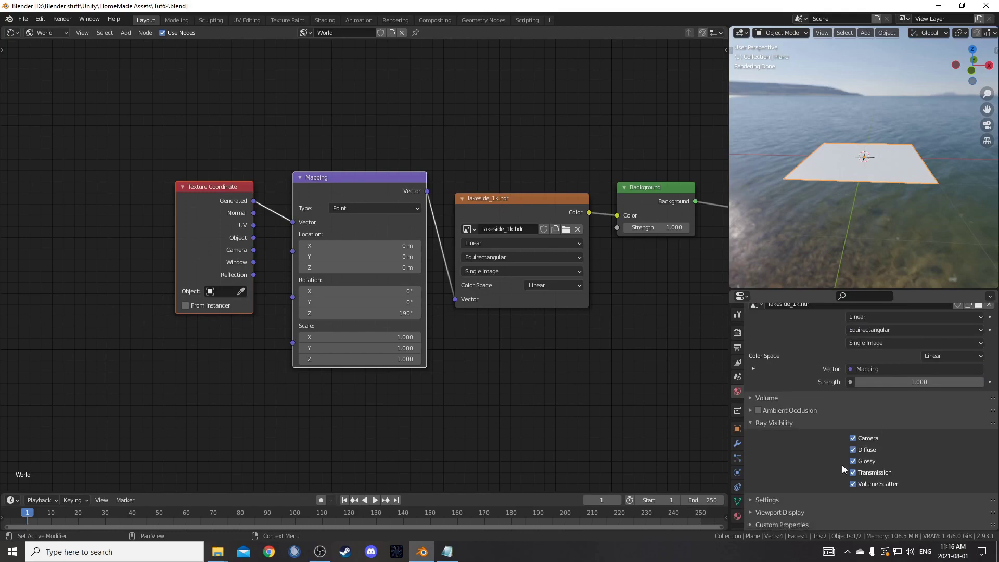
left_click(861, 438)
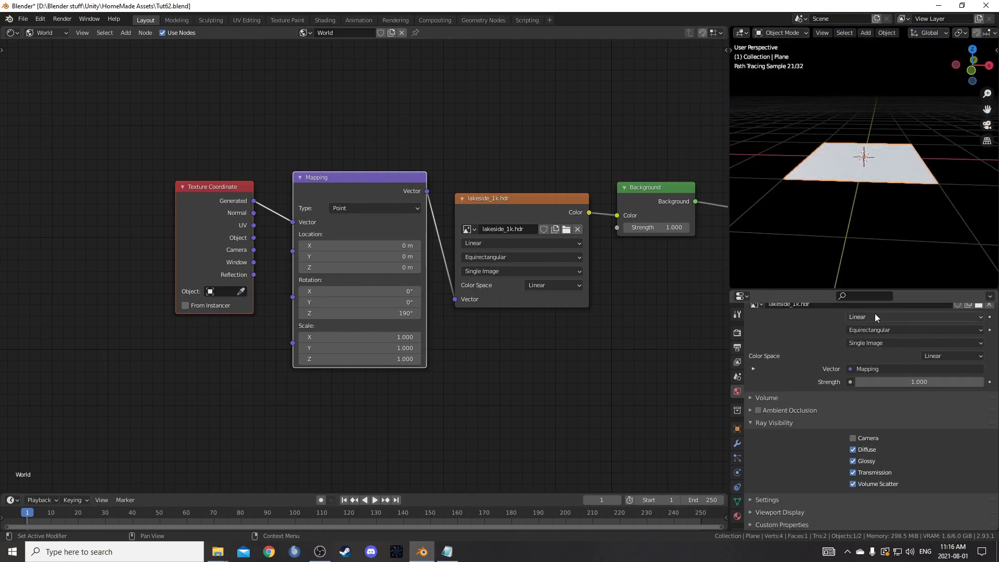
scroll(872, 222, "up", 1)
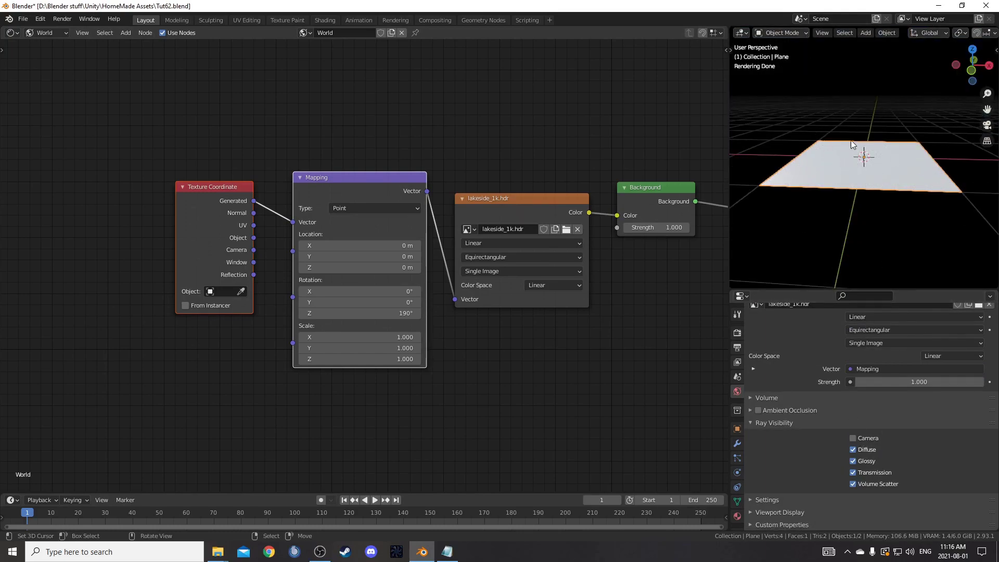
middle_click_drag(857, 126, 738, 156)
- Switch the Shader Editor back to the plane's object material, frame its nodes and save the file
left_click(54, 32)
left_click(51, 46)
key("Home")
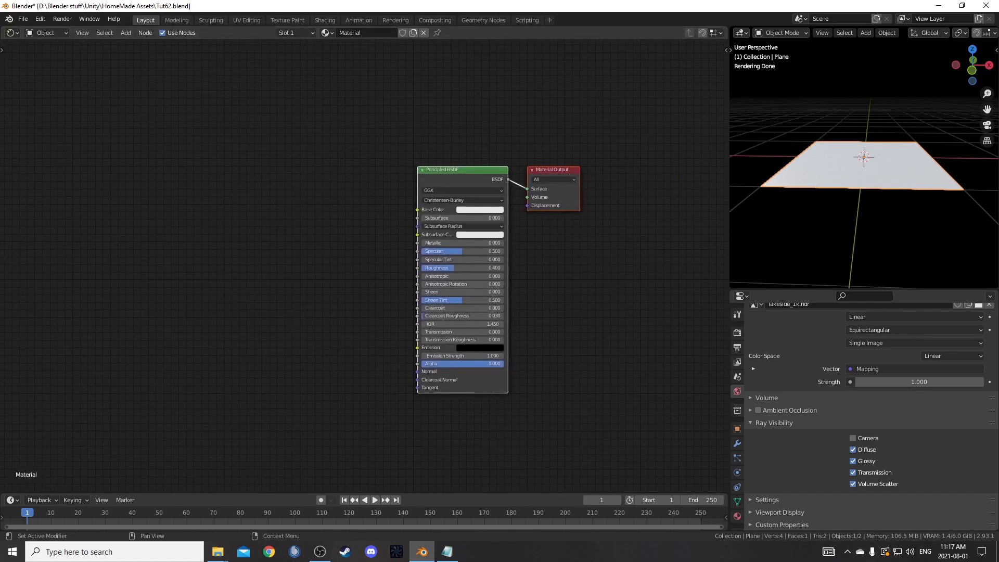
key("ctrl+s")
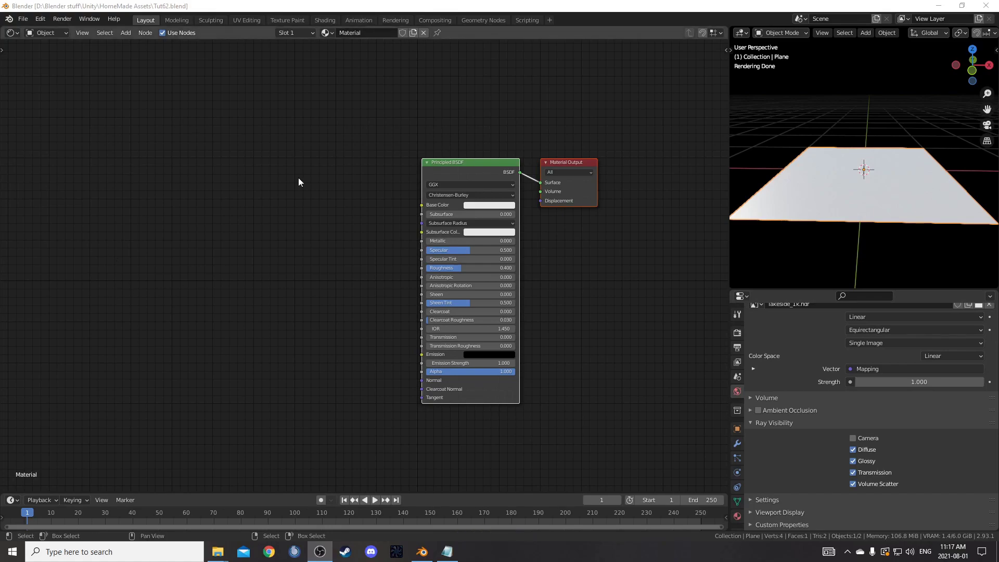
middle_click_drag(225, 308, 256, 279)
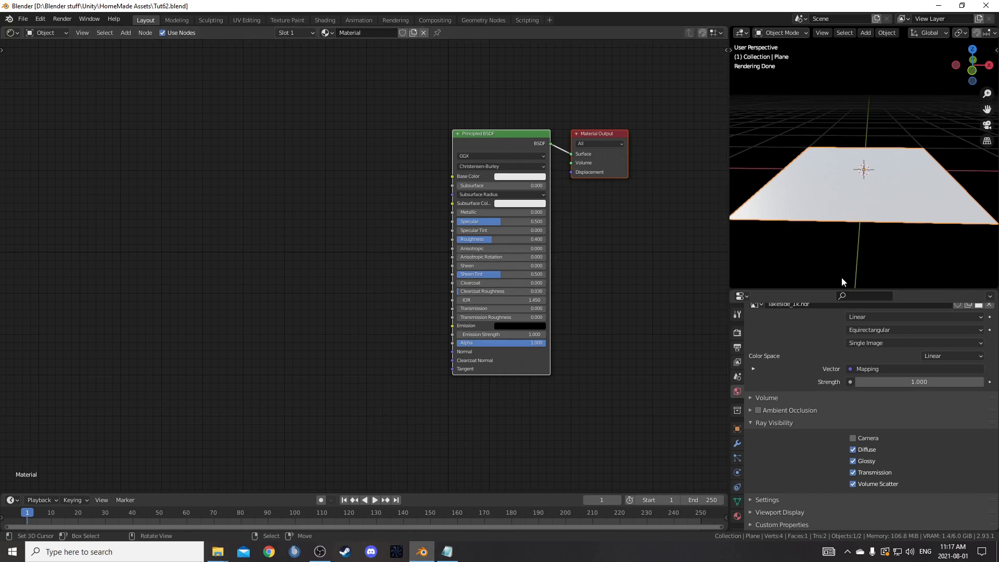
- Add a Subdivision Surface modifier to the plane, using Simple mode with viewport and render levels of 6
left_click(737, 442)
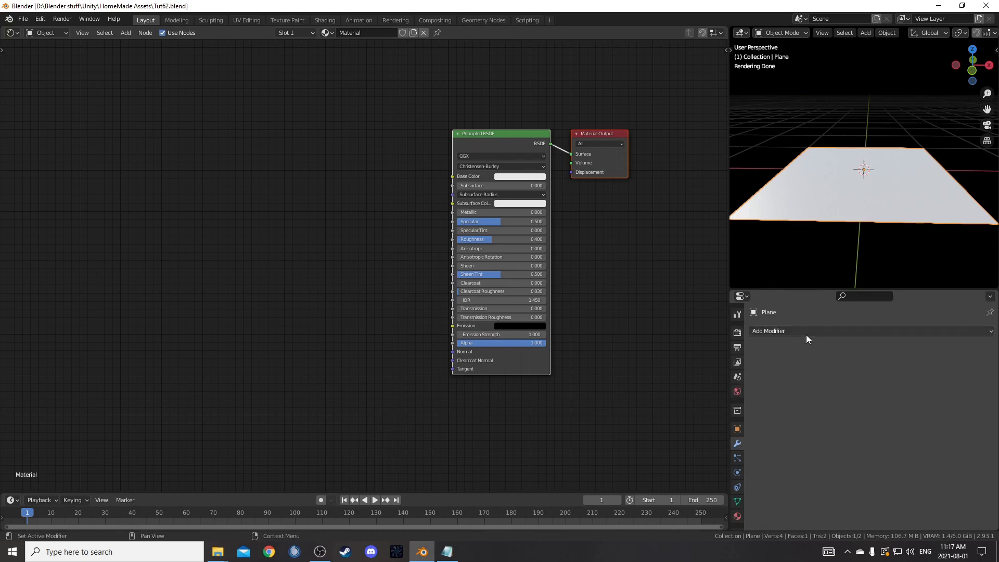
left_click(807, 333)
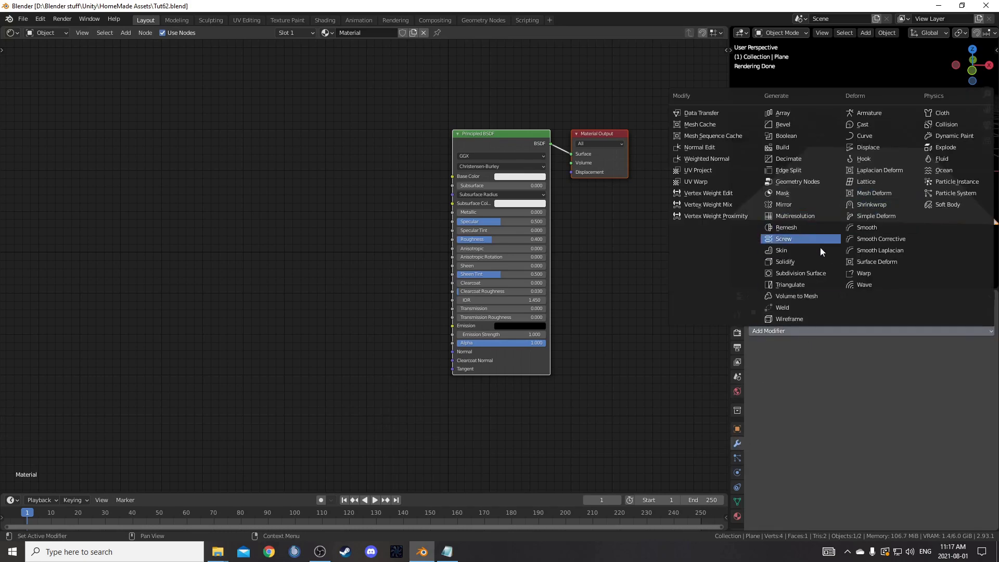
left_click(810, 274)
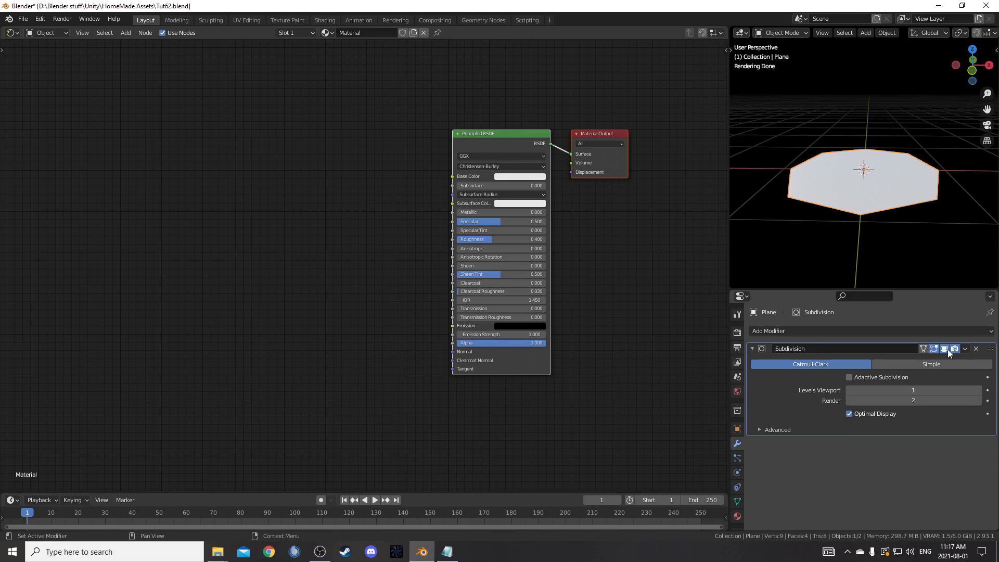
left_click(930, 363)
left_click_drag(952, 392, 952, 402)
type("6")
key("Return")
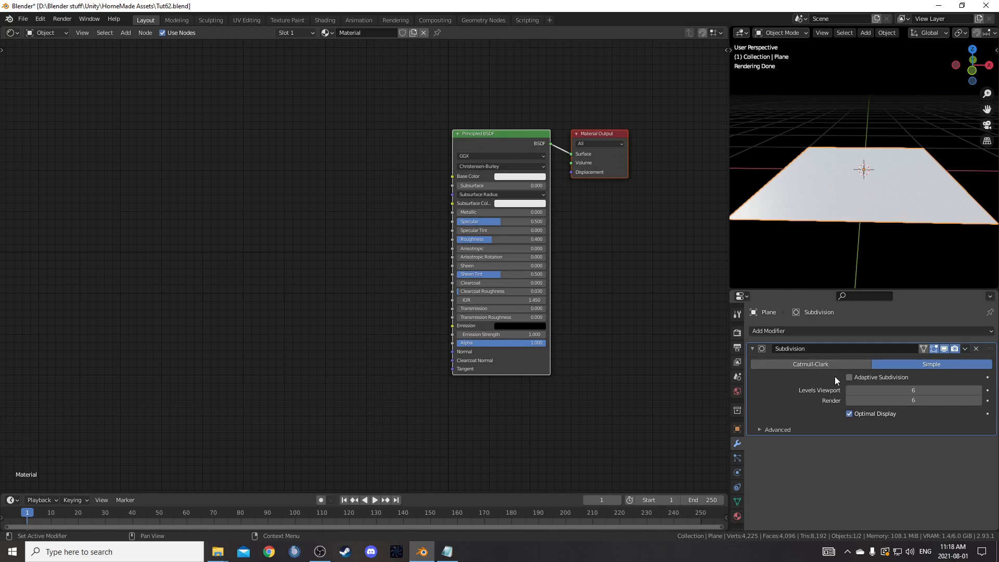
- Add a Displace modifier to the plane with a new texture of type Clouds
left_click(809, 331)
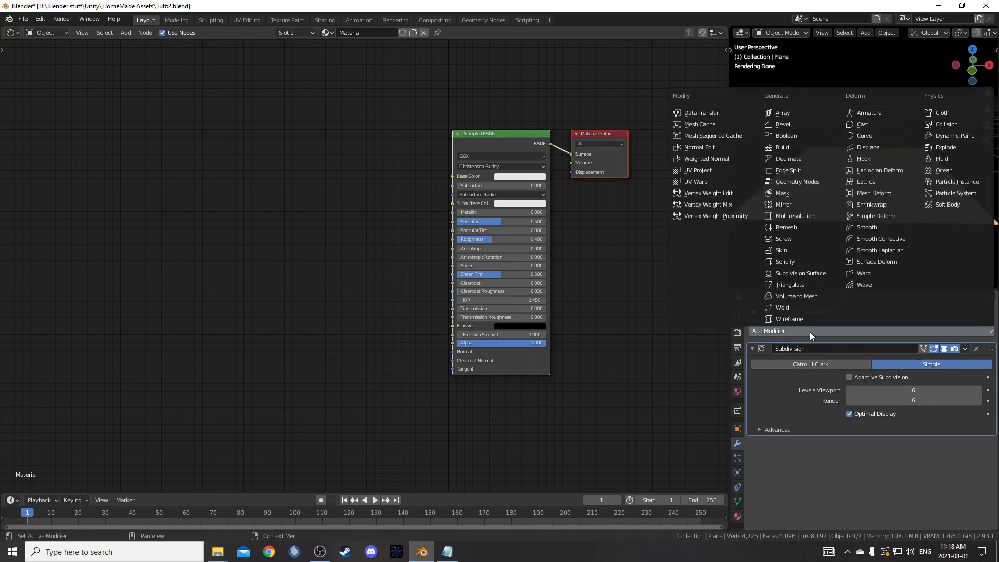
left_click(867, 146)
left_click(844, 441)
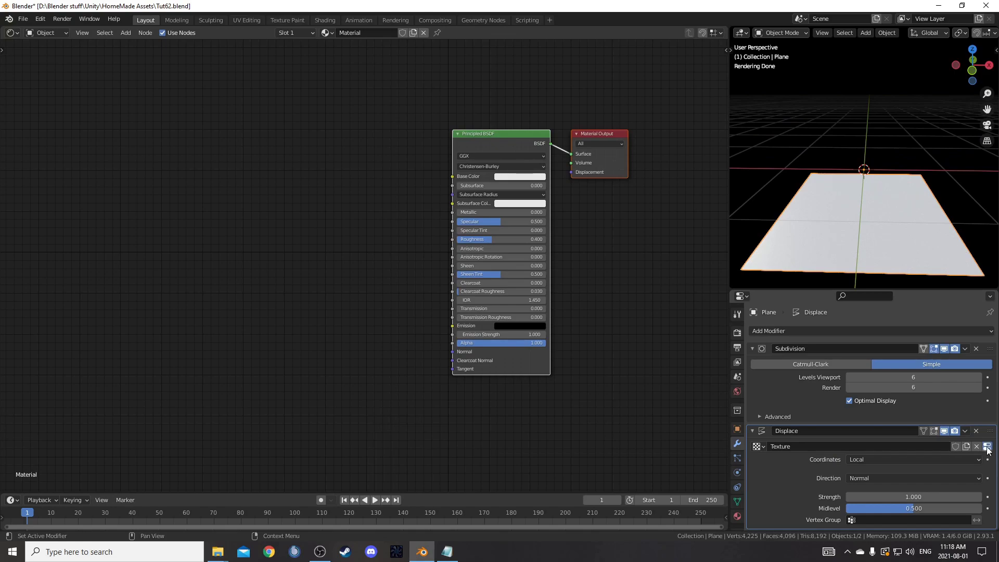
left_click(987, 447)
left_click(858, 363)
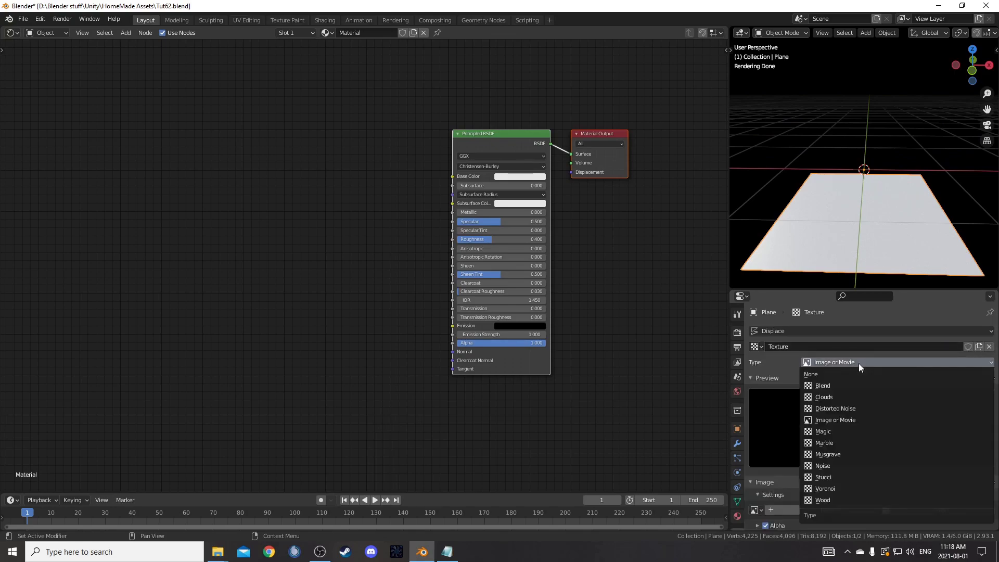
left_click(831, 399)
- Set the Clouds texture's size to 1.1
scroll(774, 493, "down", 3)
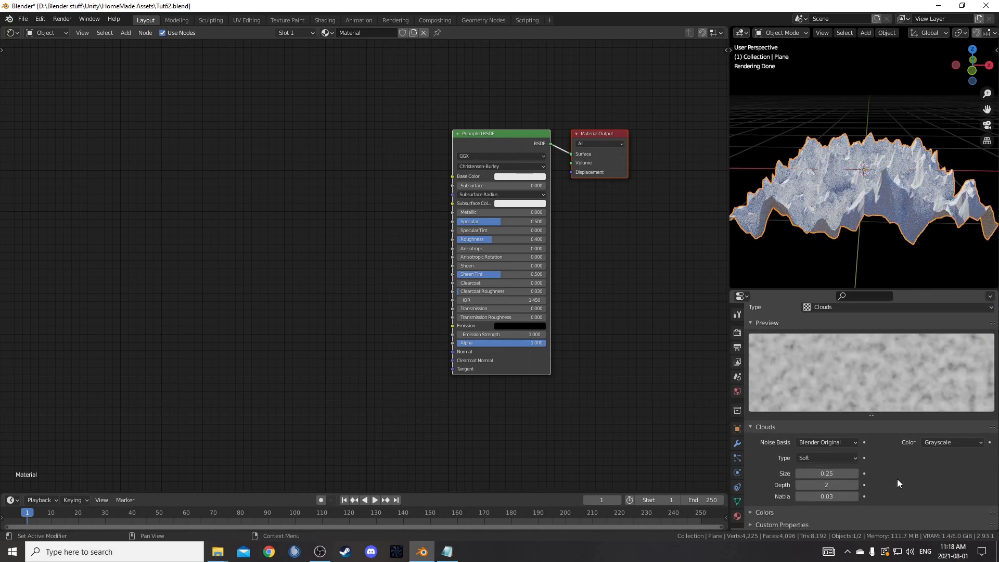
left_click(837, 470)
type("1.1")
key("Return")
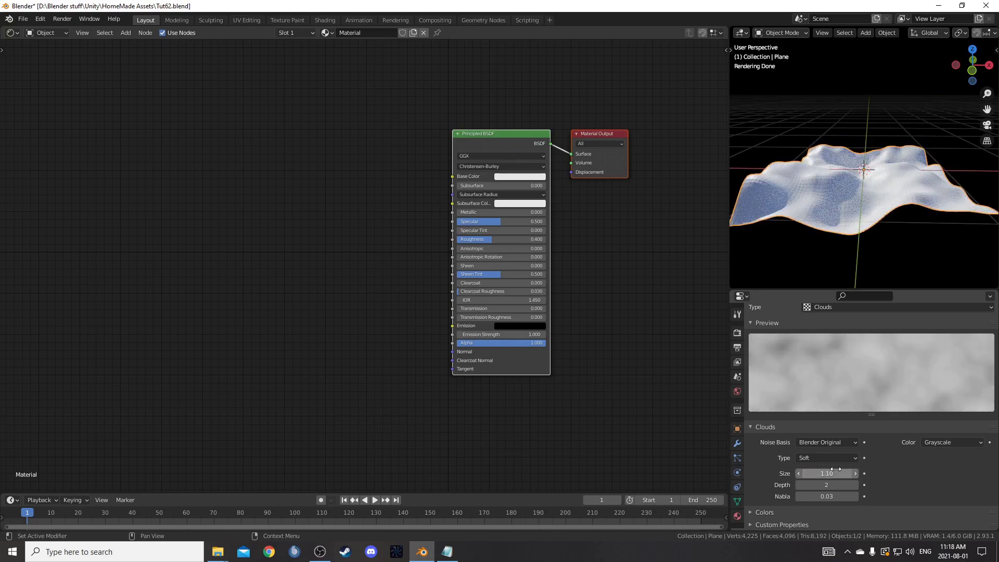
- Shade the displaced plane smooth
middle_click_drag(873, 180, 784, 201)
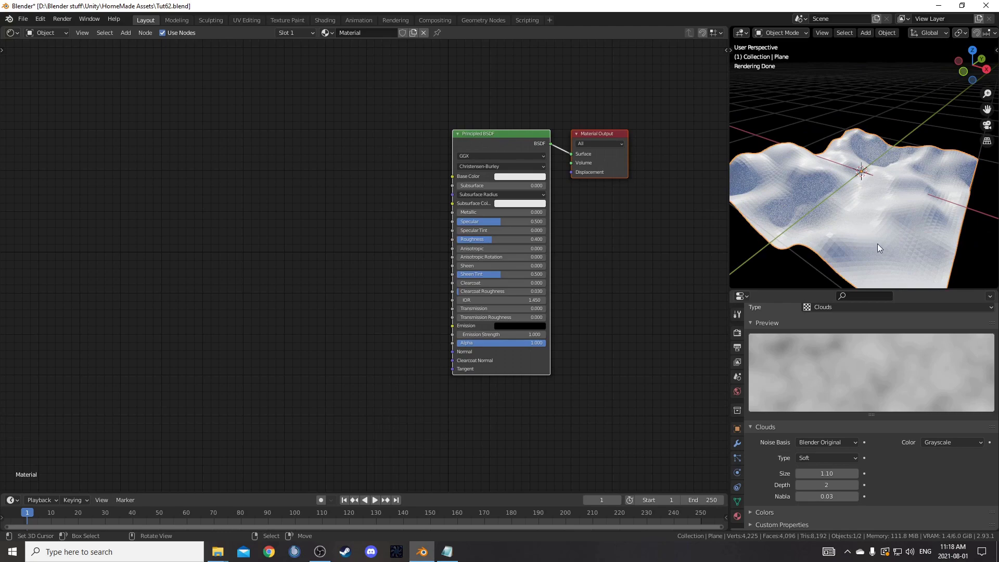
middle_click_drag(867, 229, 856, 208)
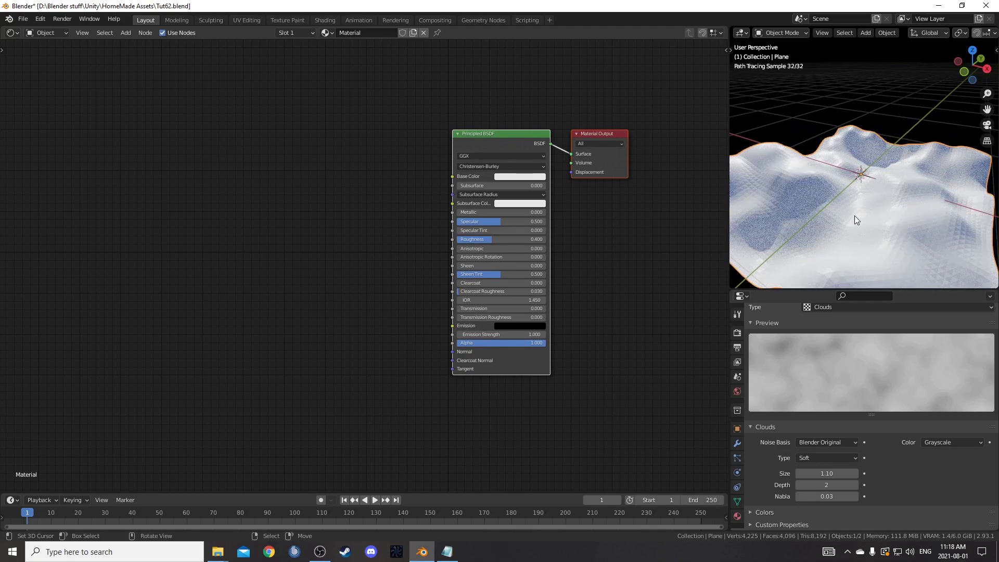
right_click(854, 215)
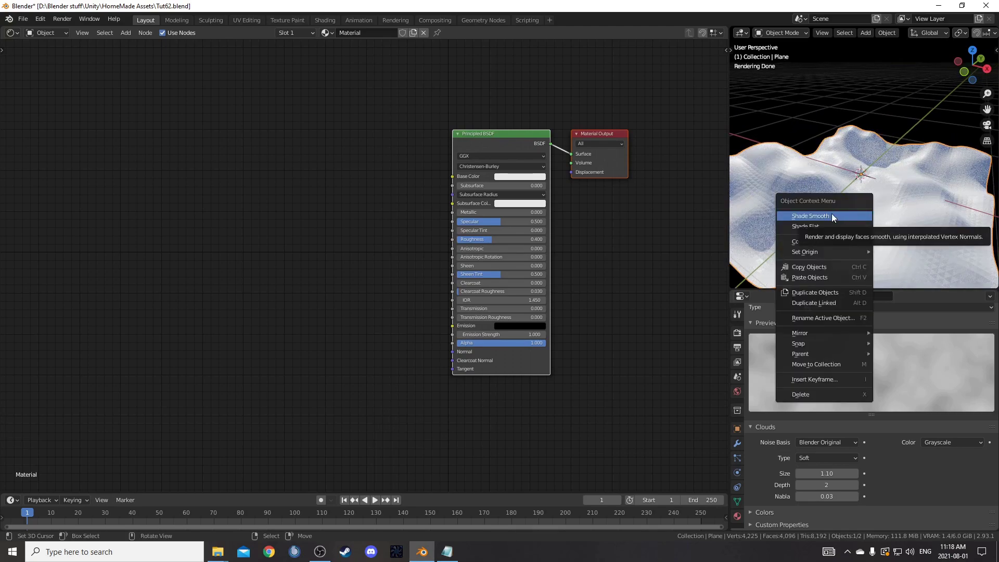
left_click(832, 216)
middle_click_drag(838, 230, 807, 234)
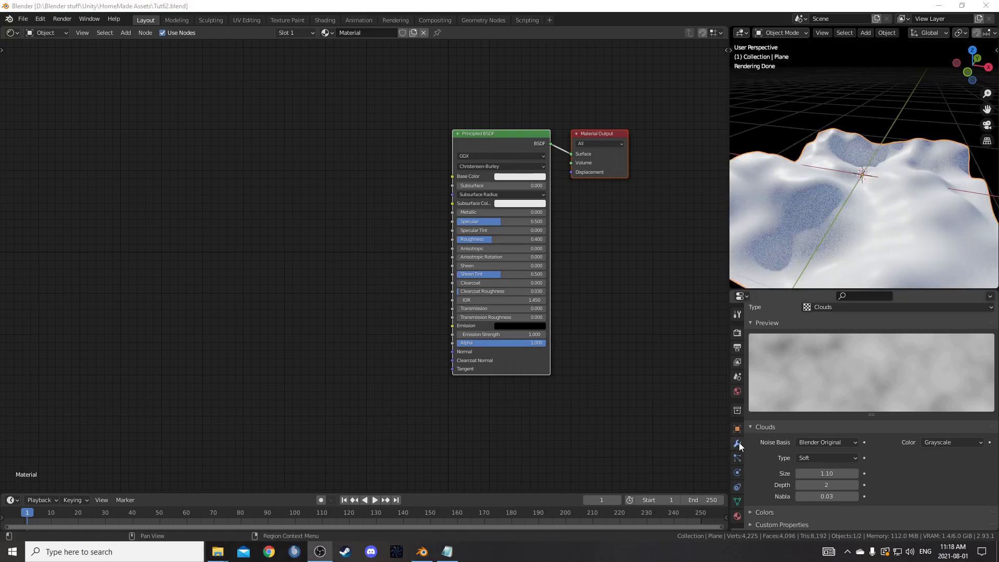
- Set the Displace modifier's strength to 0.1 and check the flattened relief from the side
left_click(738, 444)
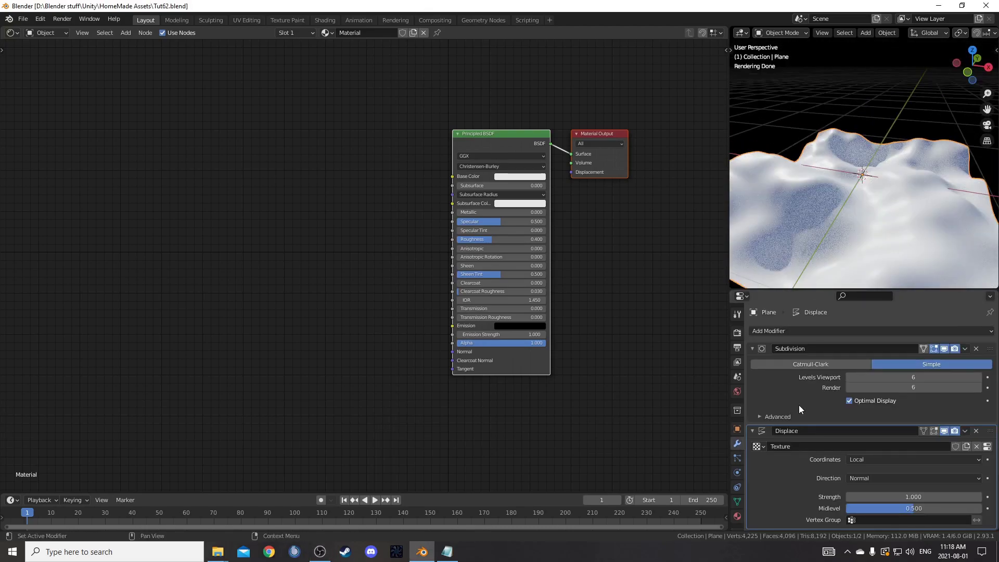
left_click(916, 497)
type("0.1")
key("Return")
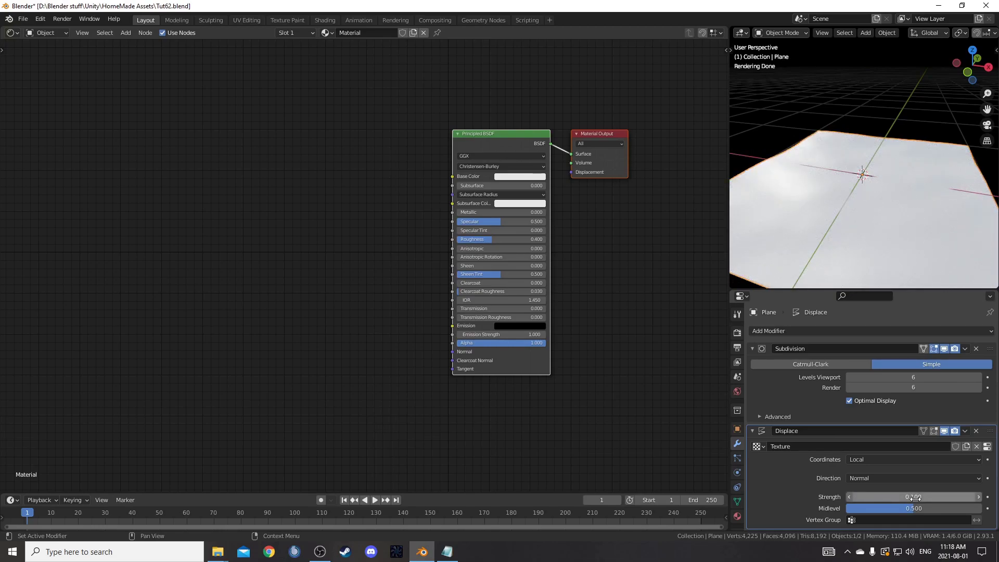
middle_click_drag(944, 271, 921, 200)
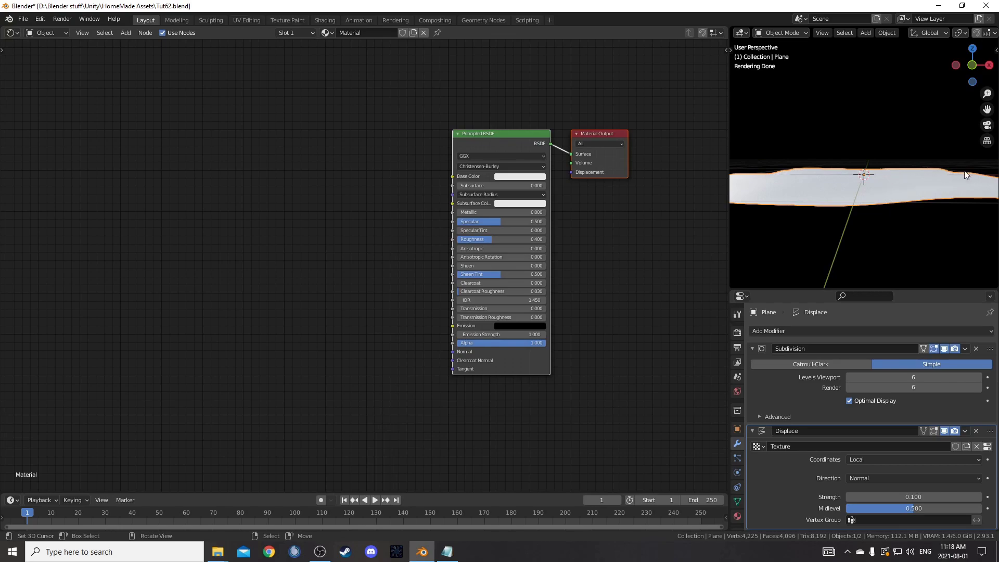
- Add a second Displace modifier to the plane and create a new texture for it
left_click(824, 331)
left_click(879, 148)
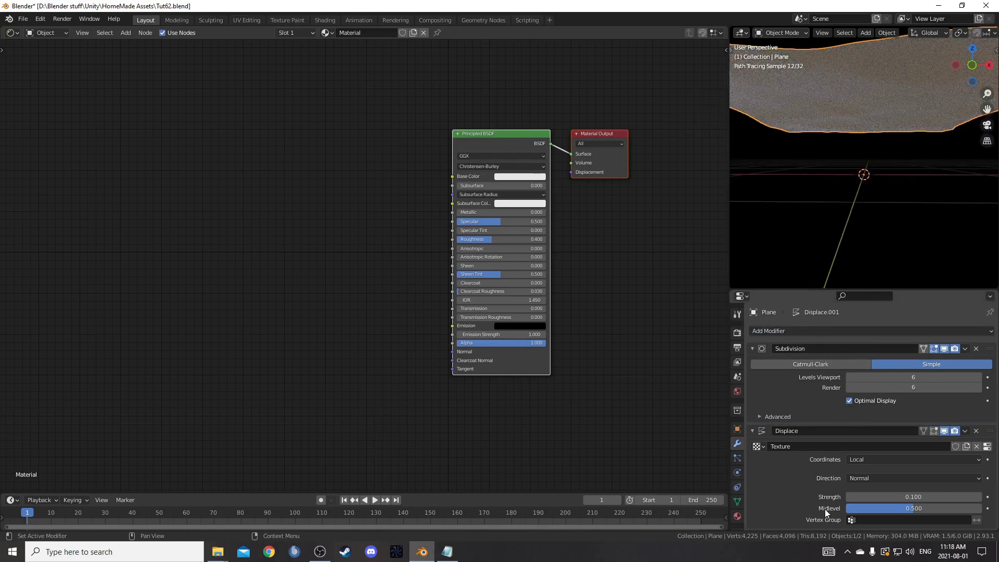
scroll(821, 504, "down", 5)
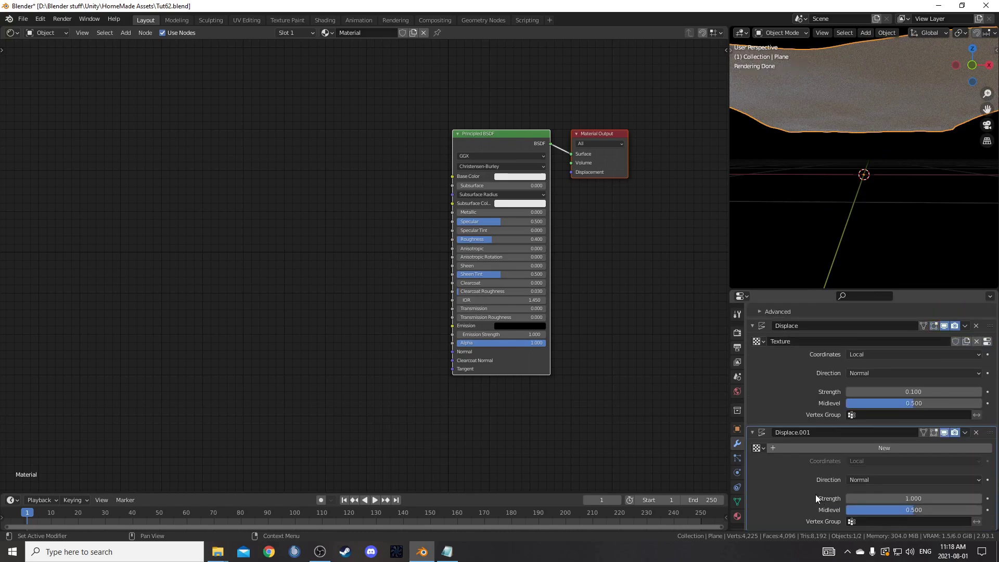
left_click(870, 448)
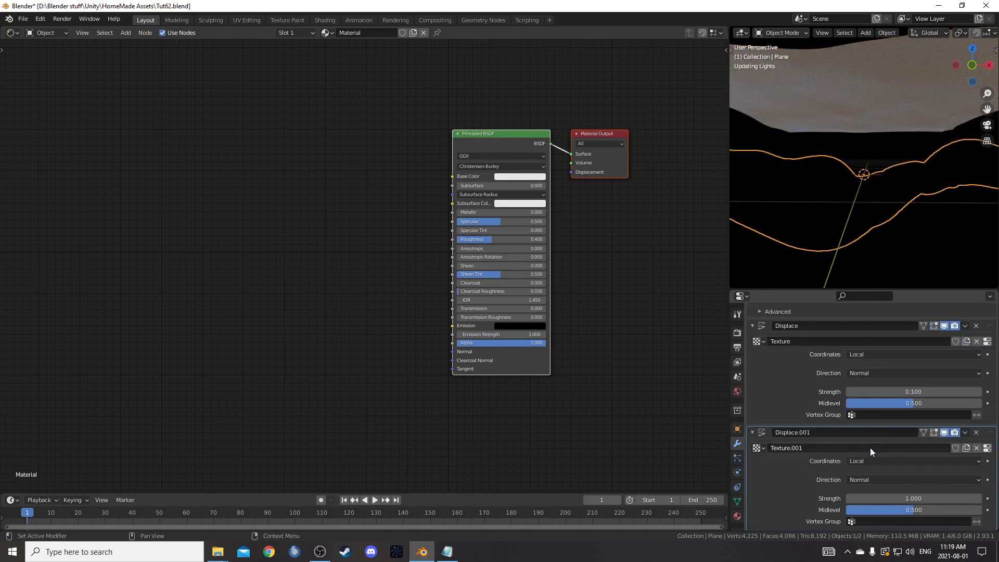
- Make the second Displace modifier's texture a Clouds texture with a size of 0.1
left_click(987, 447)
left_click(824, 473)
type(".01")
key("Return")
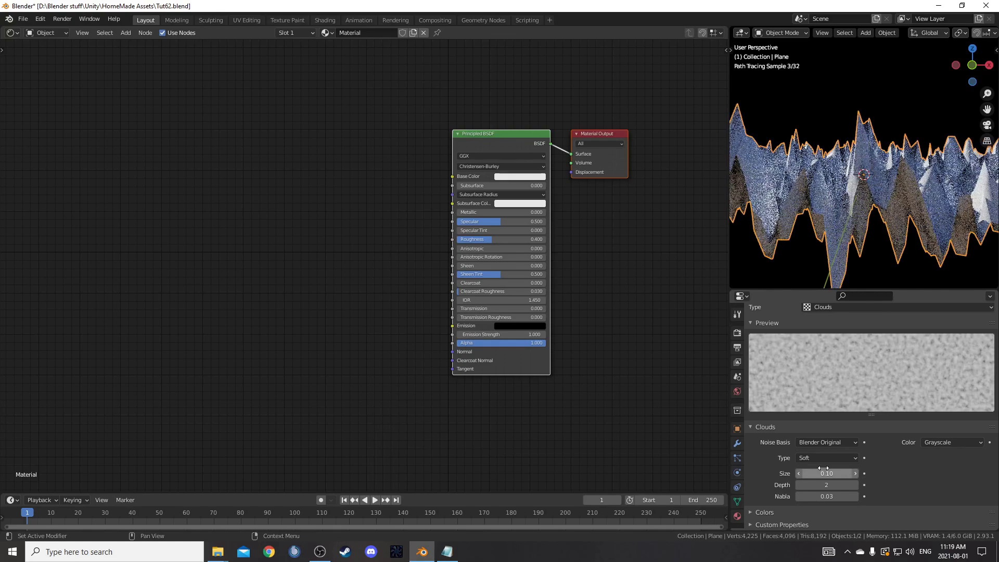
- Set the second Displace modifier's strength to 0.01
left_click(738, 442)
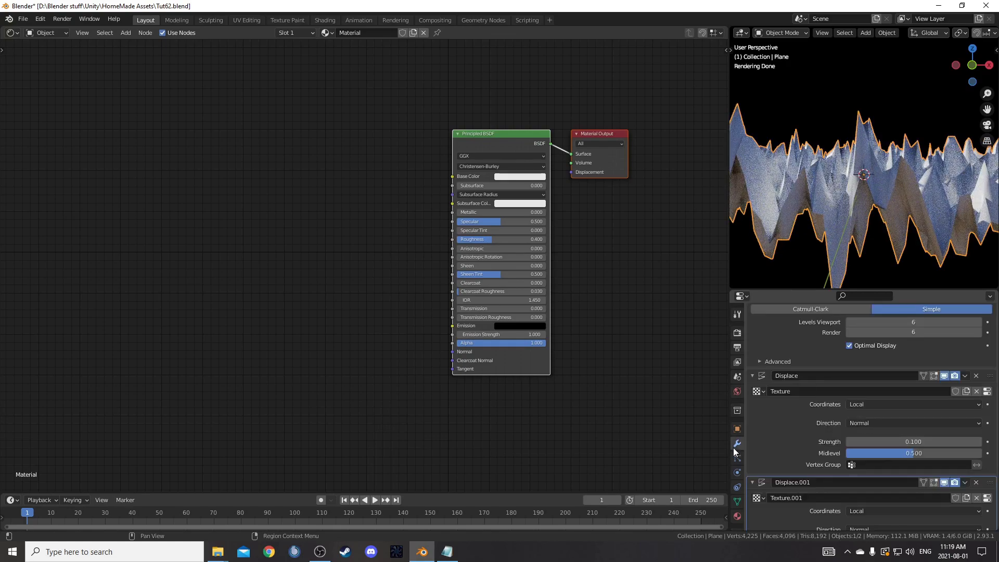
scroll(814, 461, "down", 3)
left_click(878, 497)
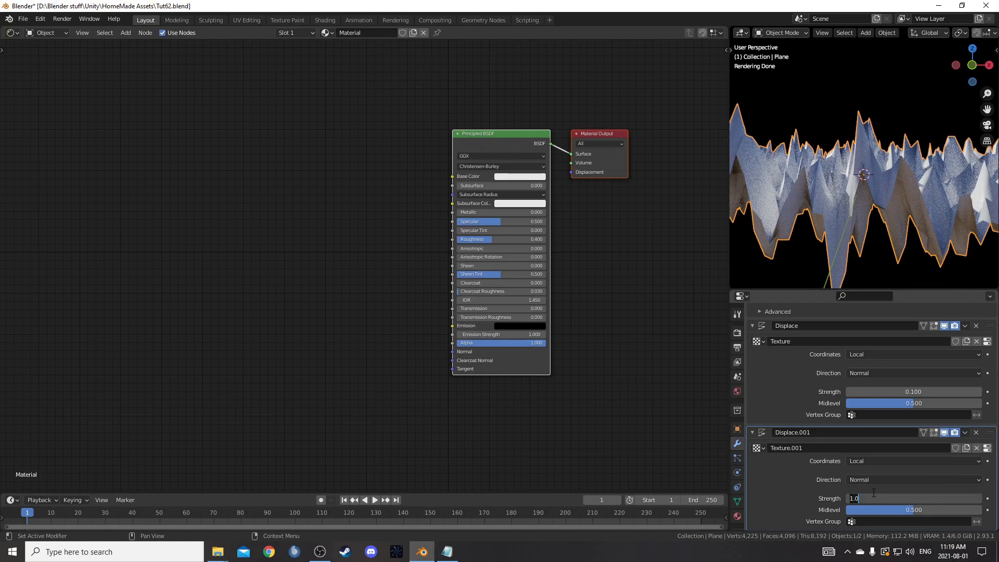
type(".01")
key("Return")
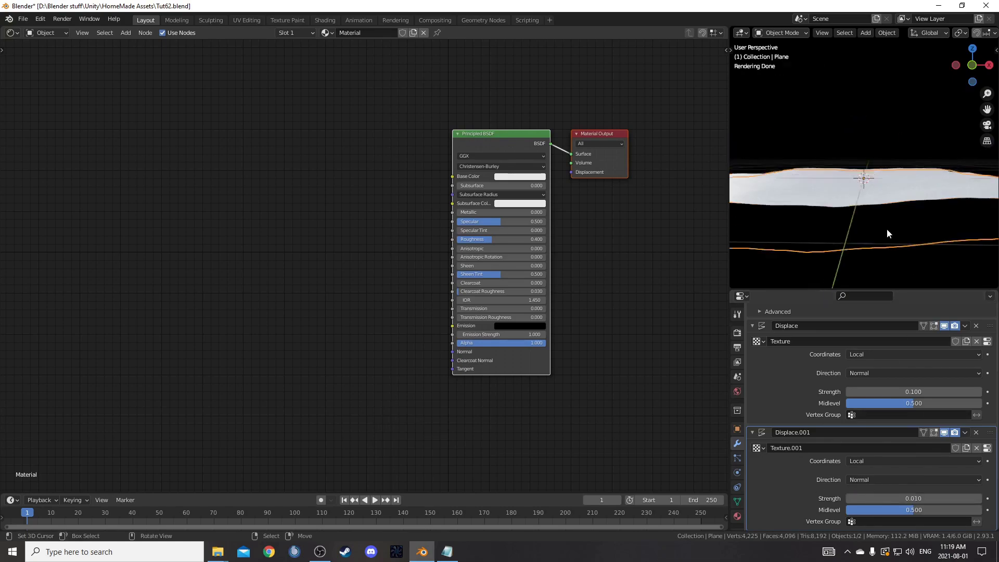
mouse_move(886, 229)
middle_mouse_down()
mouse_move(875, 224)
mouse_move(854, 243)
mouse_move(880, 226)
mouse_move(847, 221)
mouse_move(909, 220)
mouse_move(895, 217)
middle_mouse_up()
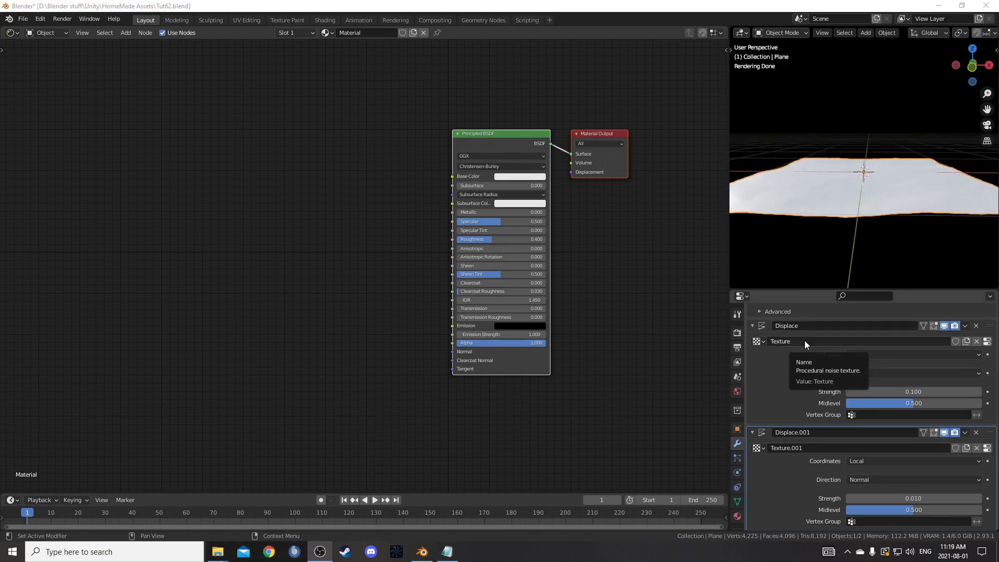
- Rename the first Displace modifier's texture to "Large Bumps"
scroll(826, 416, "up", 2)
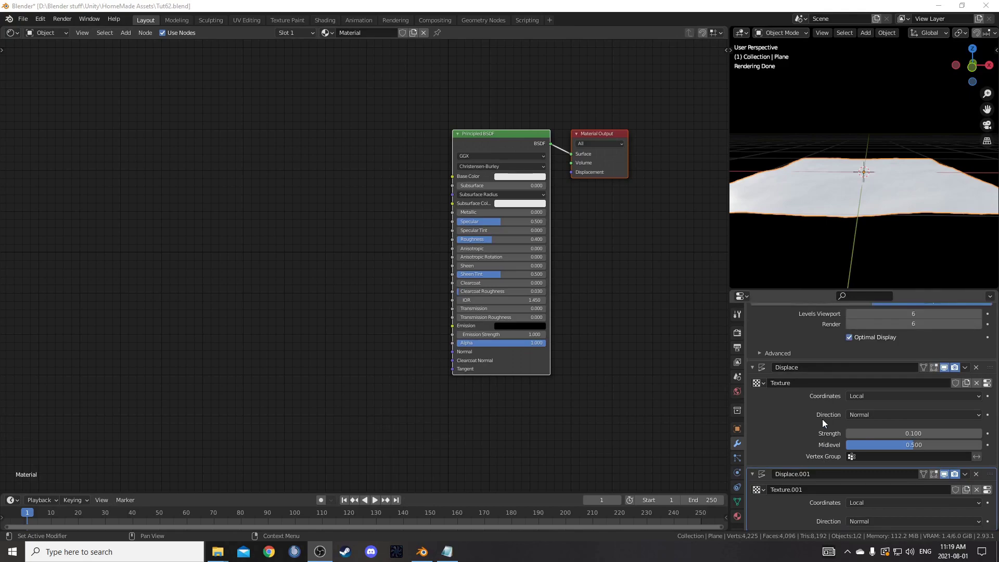
double_click(817, 383)
type("Bi")
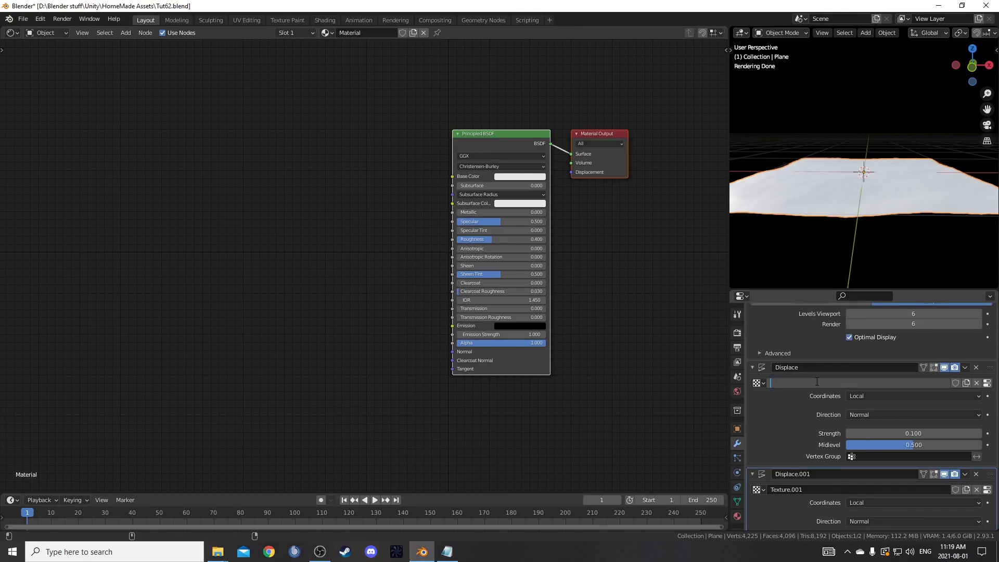
key("BackSpace")
key("BackSpace")
type("Large Bumps")
key("Return")
- Rename the second Displace modifier's texture to "Small Bumps"
scroll(816, 381, "down", 2)
double_click(814, 448)
type("Small Bumps")
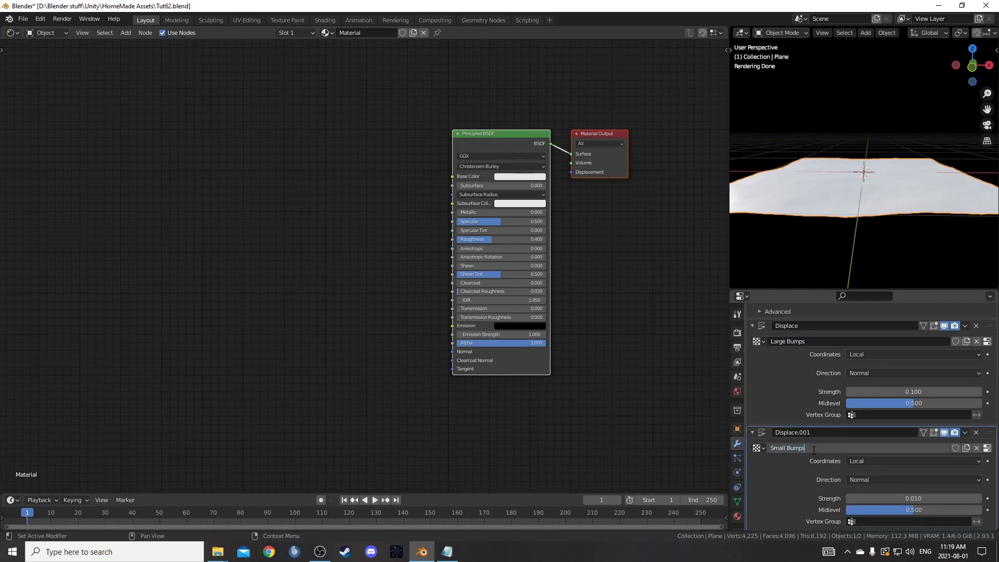
key("Return")
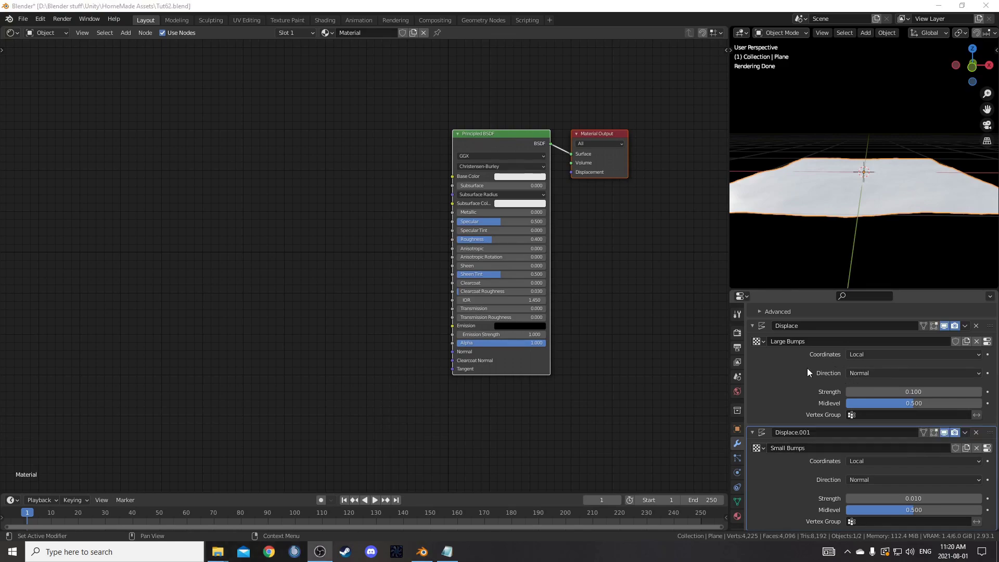
- Add a second Subdivision Surface modifier below the Displace modifiers, keeping its default Catmull-Clark settings, and inspect the surface
scroll(807, 371, "up", 5)
left_click(829, 332)
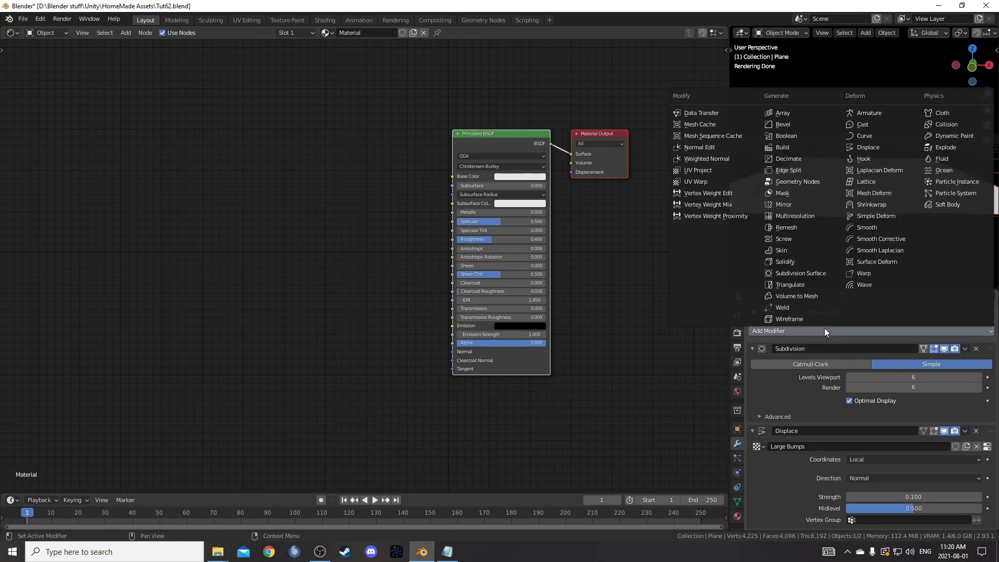
left_click(816, 272)
scroll(813, 431, "down", 8)
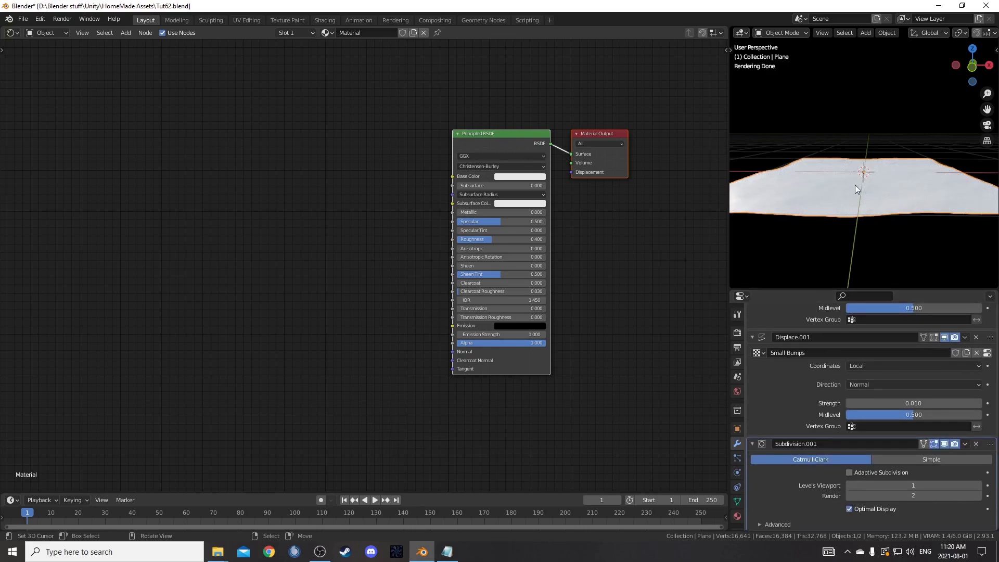
mouse_move(856, 185)
middle_mouse_down()
mouse_move(846, 198)
mouse_move(856, 189)
middle_mouse_up()
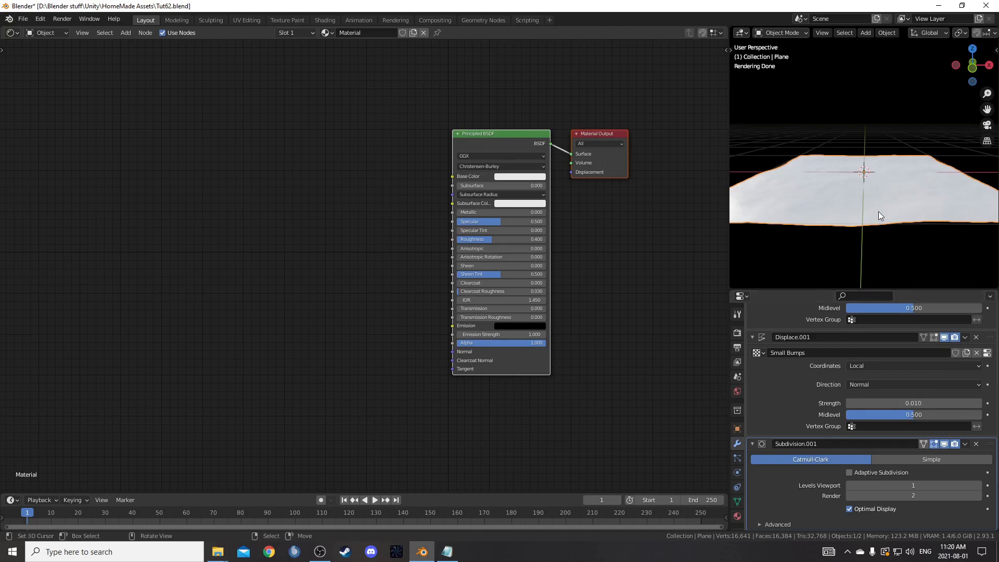
mouse_move(878, 212)
middle_mouse_down()
mouse_move(908, 185)
mouse_move(878, 214)
middle_mouse_up()
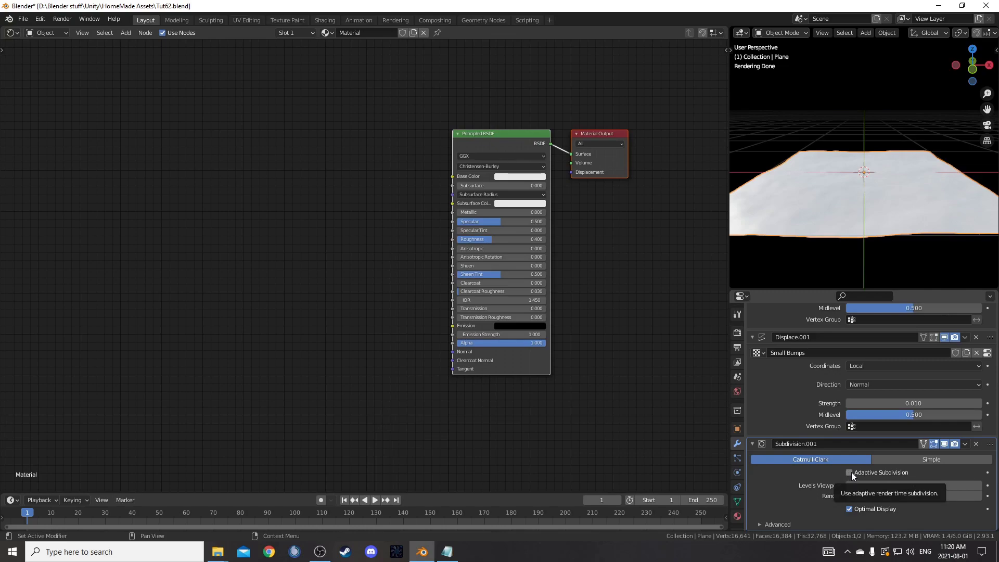
middle_click_drag(889, 199, 892, 188)
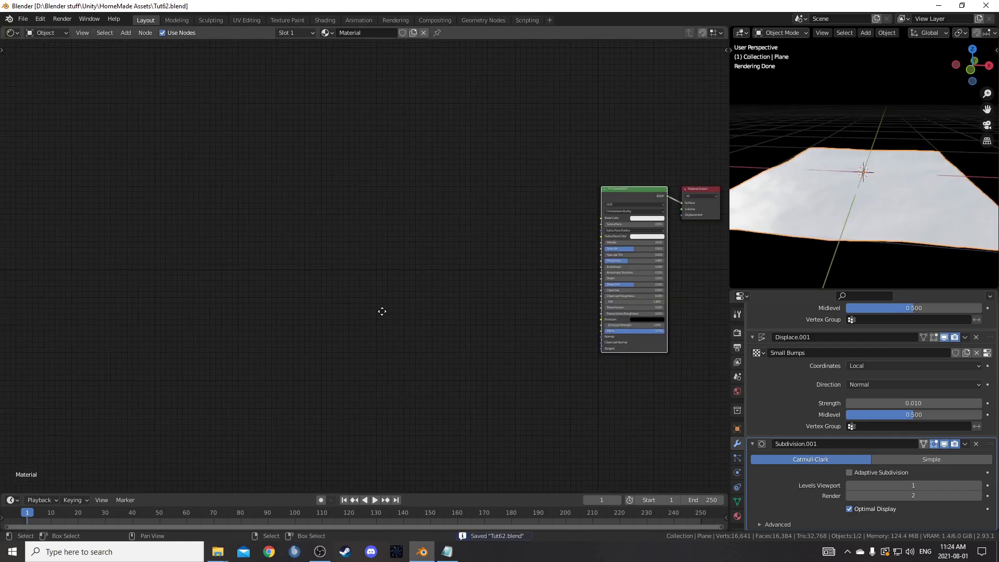
- Add a Texture Coordinate node to the plane's material, well before the Principled BSDF
key("shift+a")
type("coo")
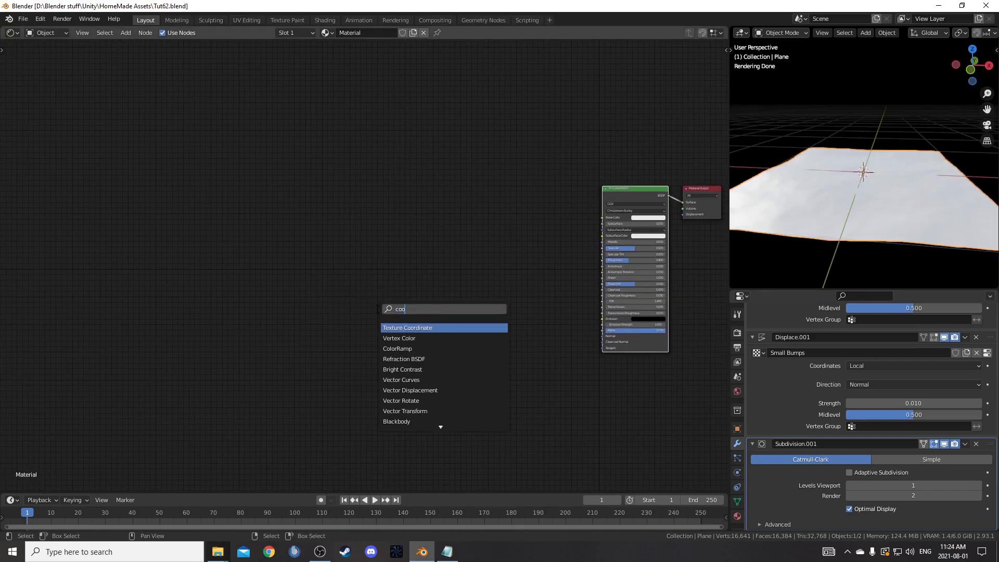
key("Return")
scroll(308, 213, "up", 2)
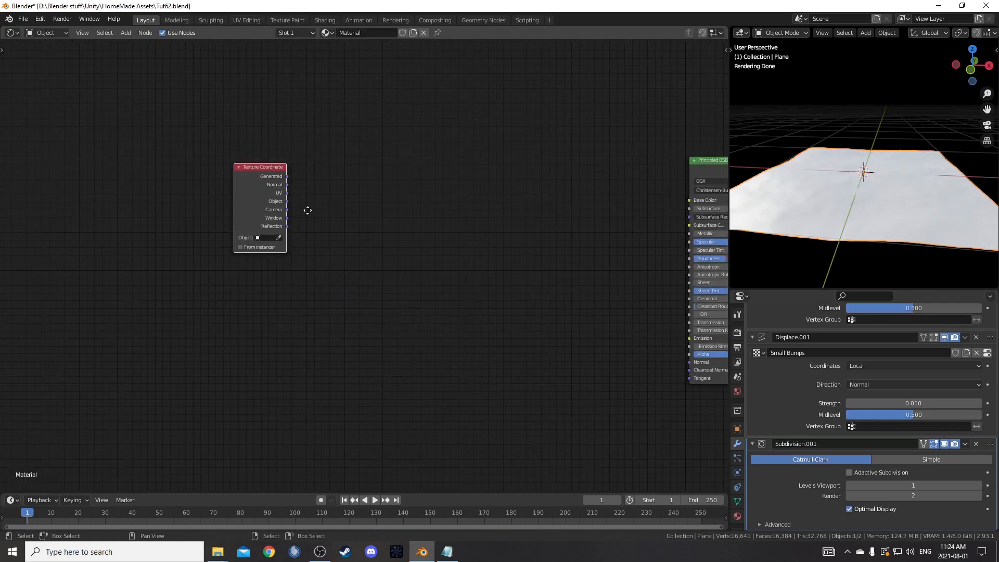
- Preview the Texture Coordinate node's Object output on the plane
middle_click_drag(308, 212, 323, 238)
left_click(265, 200, "ctrl+shift")
left_click(264, 200, "ctrl+shift")
left_click(264, 200, "ctrl+shift")
left_click(264, 200, "ctrl+shift")
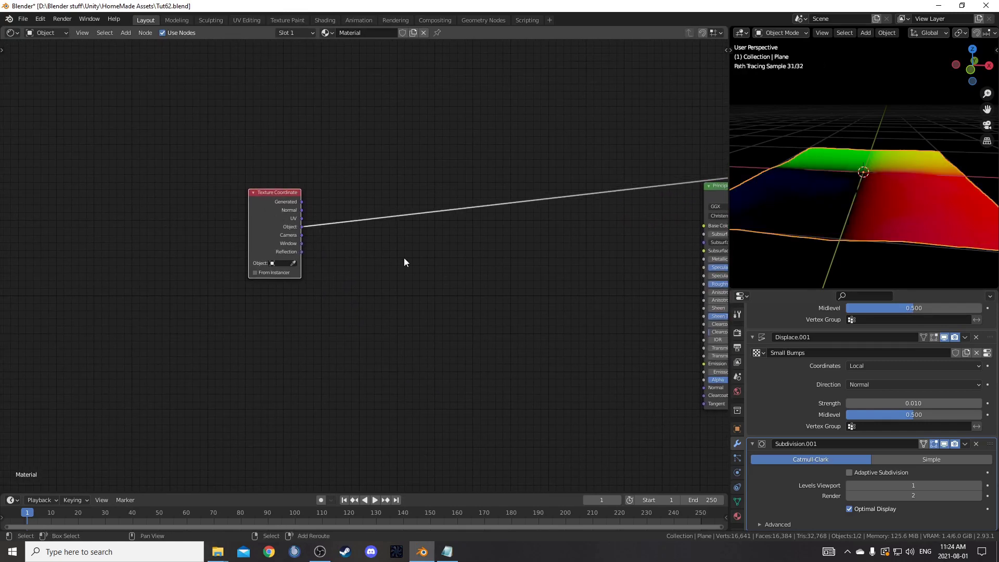
- Insert a Noise Texture node on the link from the Object output and preview its Fac output
key("shift+a")
type("noise")
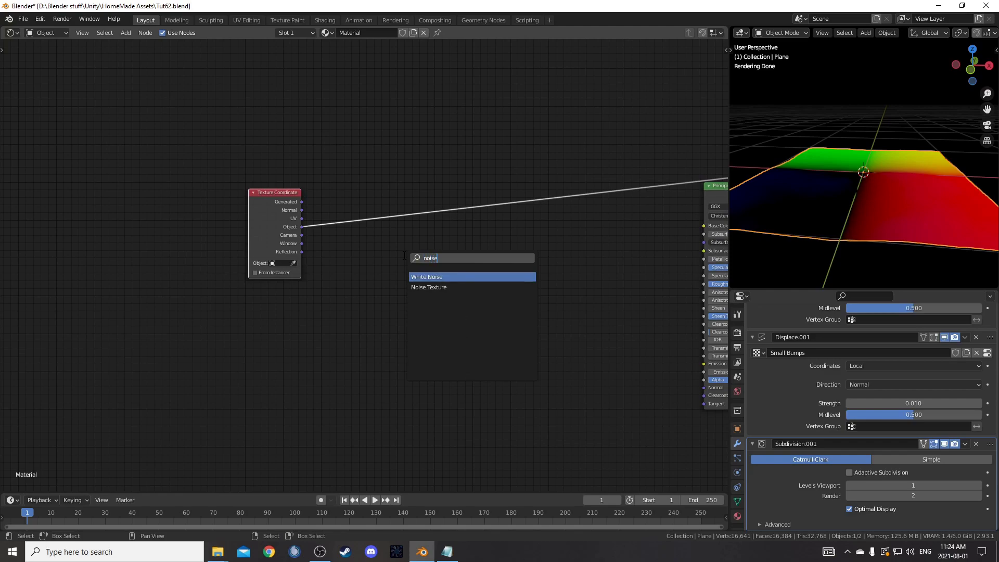
key("Return")
left_click(332, 169)
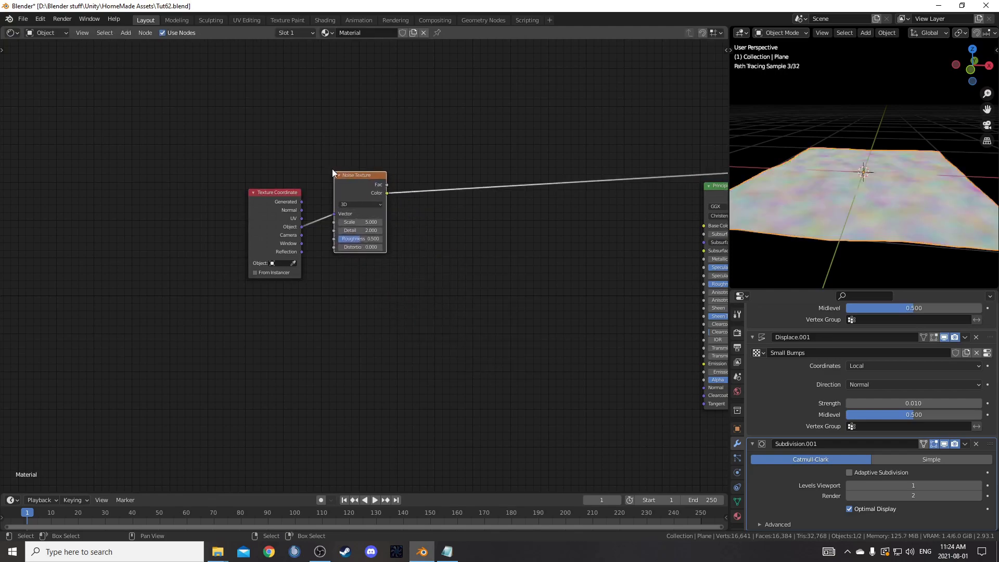
left_click(364, 179, "ctrl+shift")
- Insert a ColorRamp node on the link from the Noise Texture's Fac output
key("shift+a")
type("color ramp")
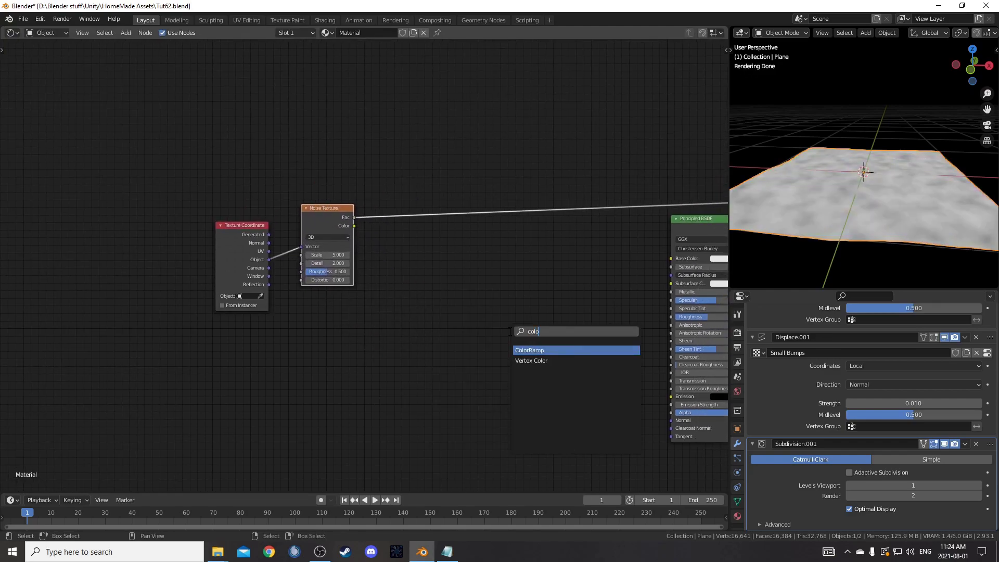
key("Return")
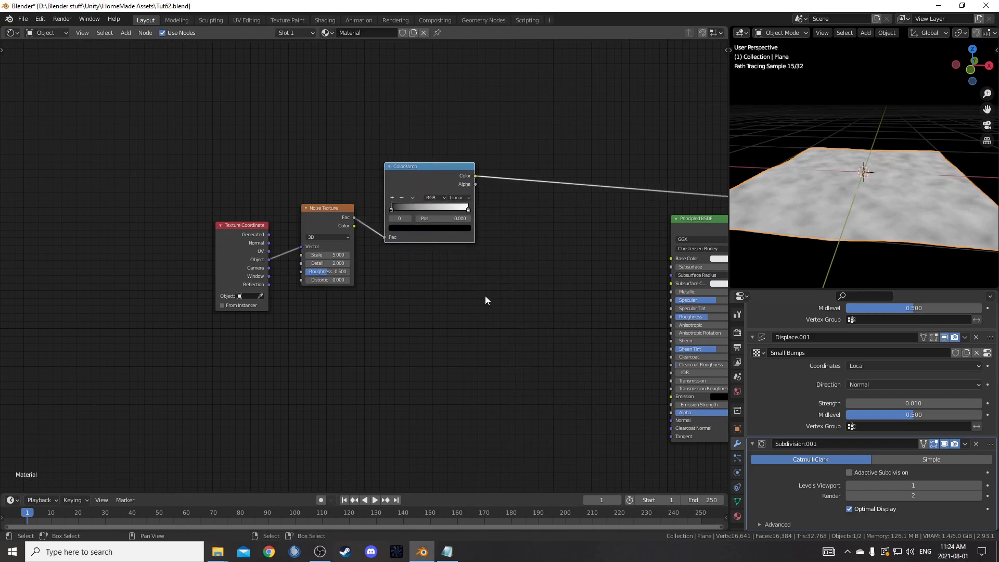
left_click(385, 163)
scroll(485, 296, "up", 5)
middle_click_drag(457, 266, 398, 347)
left_click_drag(411, 208, 411, 201)
left_click(412, 200)
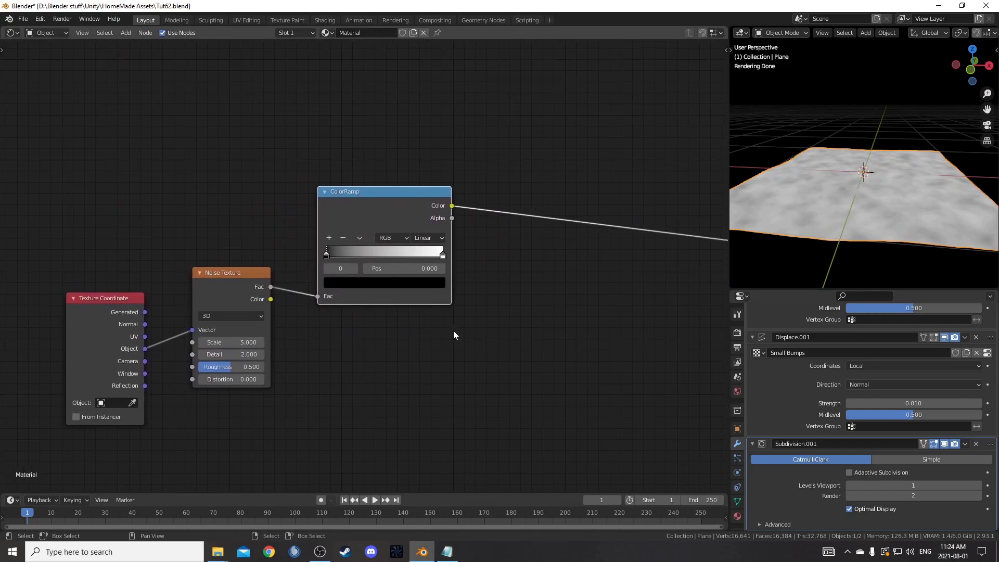
middle_click_drag(430, 379, 451, 354)
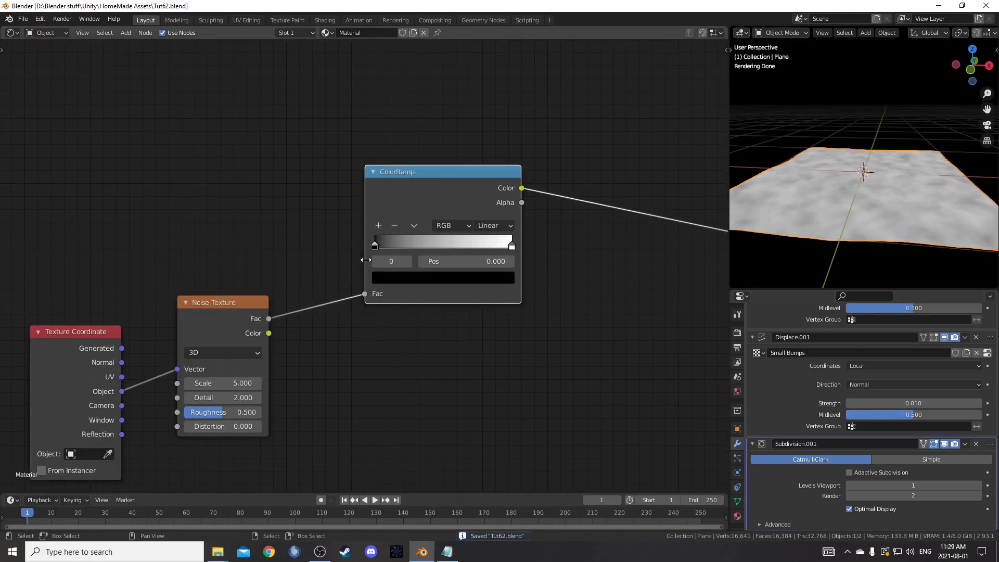
- Set the position of the ColorRamp's black stop to 0.5
left_click(376, 244)
left_click(488, 261)
type(".5")
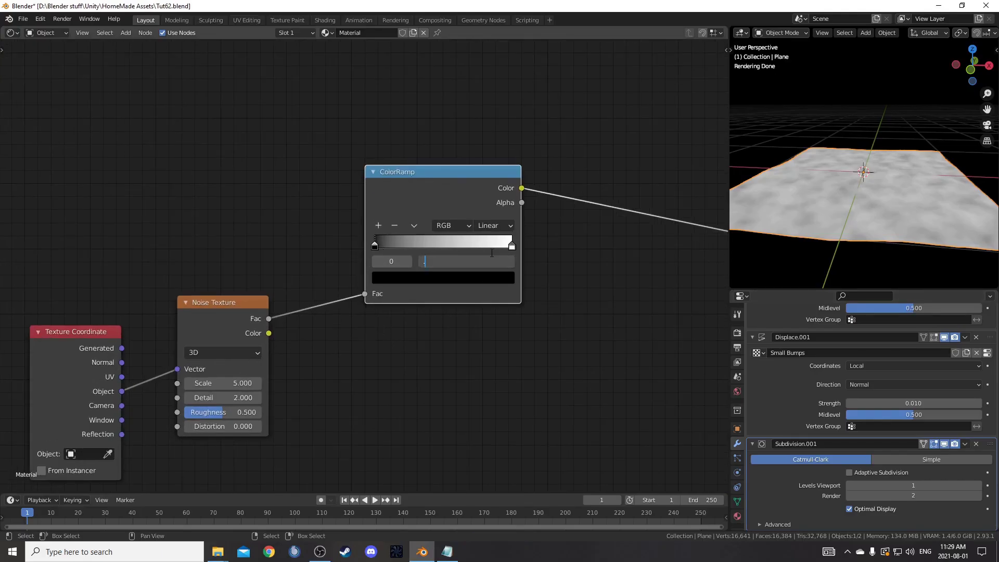
key("Return")
- Add a Map Range node below the ColorRamp and connect the Noise Texture's Fac output to its Value input
middle_click_drag(394, 424, 394, 332)
key("shift+a")
left_click(395, 327)
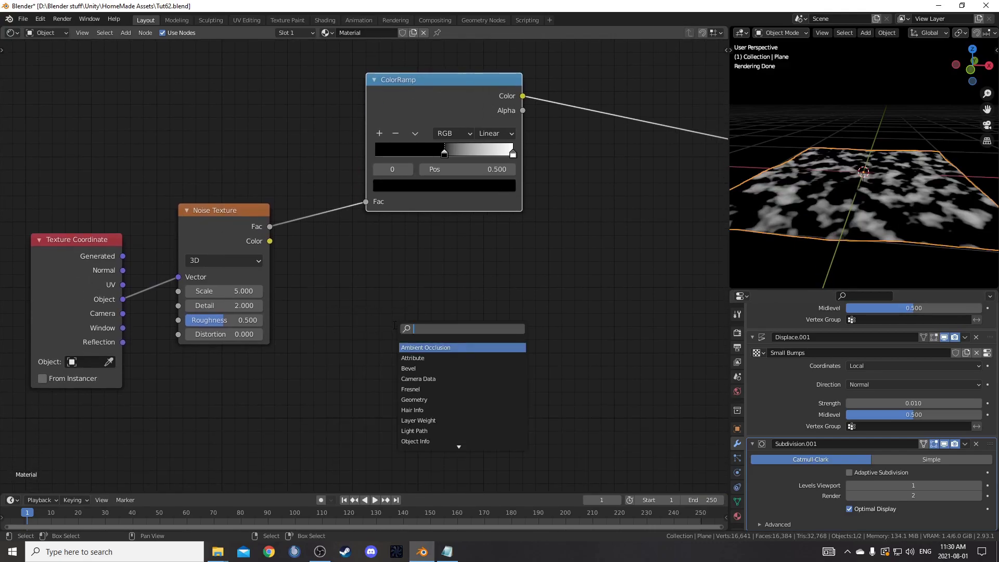
type("map")
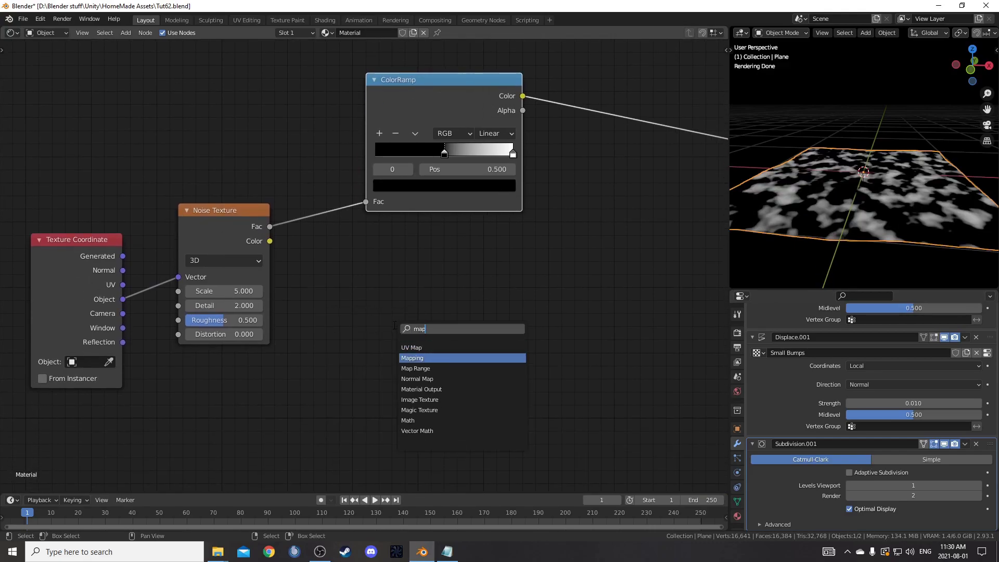
key("Down")
key("Return")
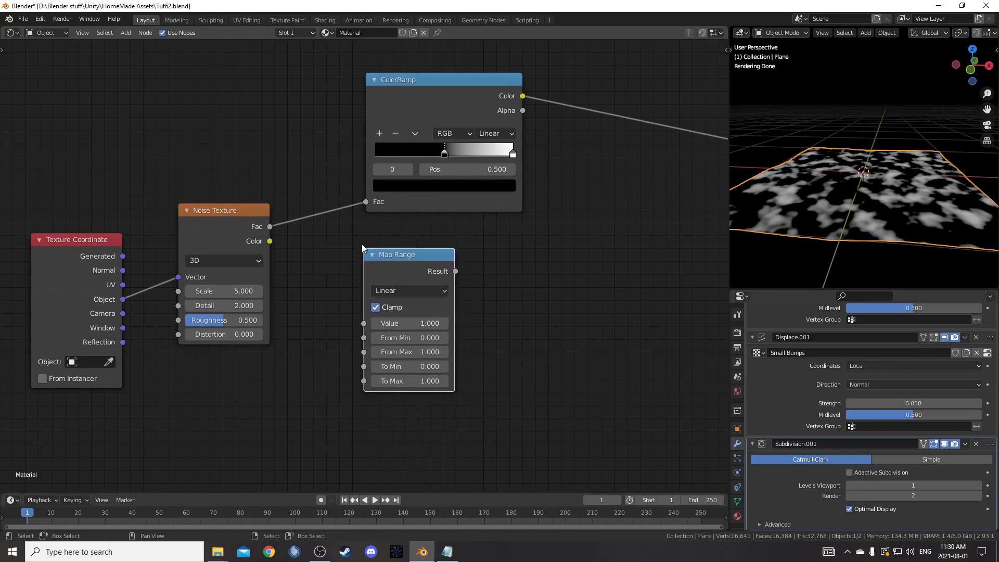
left_click_drag(270, 227, 364, 323)
left_click_drag(395, 261, 401, 252)
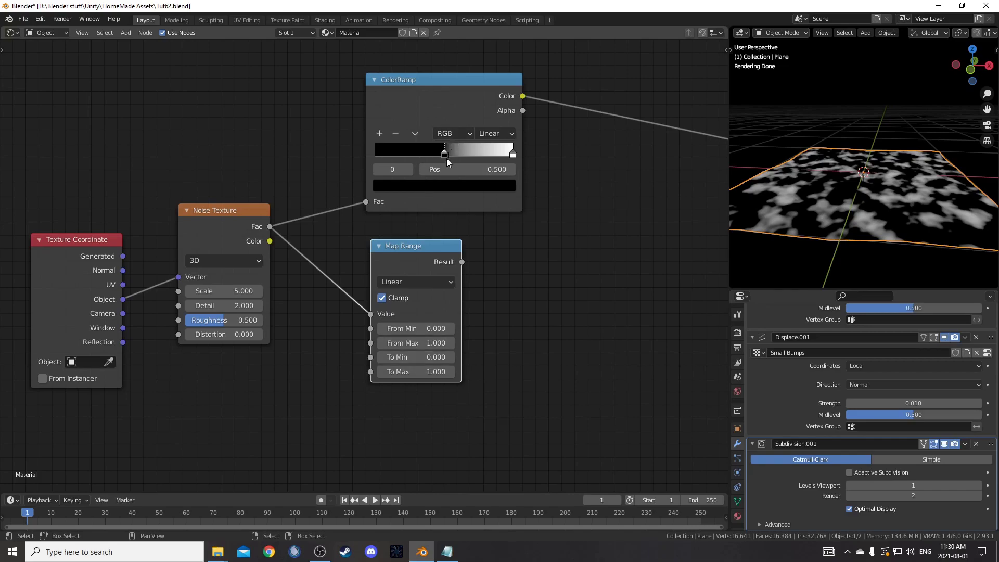
- Try a grey with a value of 0.171 on the ColorRamp's black stop, and return it to black
left_click(445, 184)
scroll(438, 255, "up", 4)
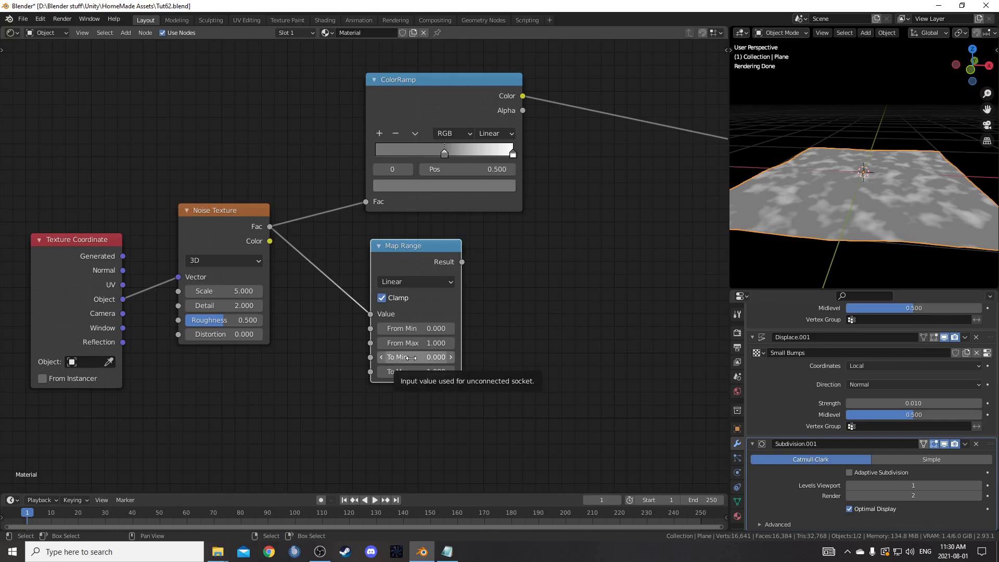
left_click(442, 183)
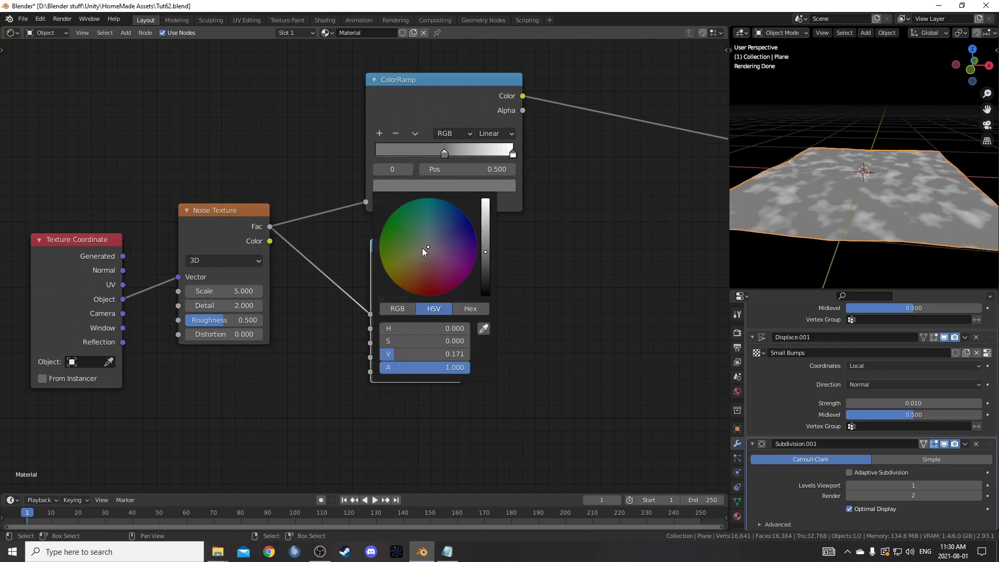
scroll(423, 248, "down", 4)
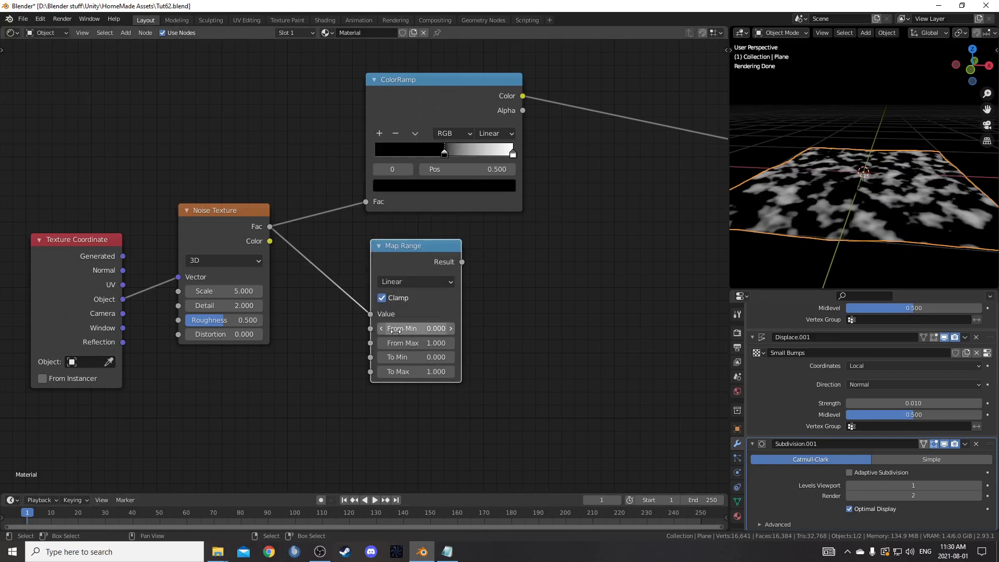
- Set the Map Range's From Min to 0.5 and preview its result on the plane
left_click(396, 328)
type("0.5")
key("Return")
scroll(422, 279, "down", 2)
left_click(417, 257, "ctrl+shift")
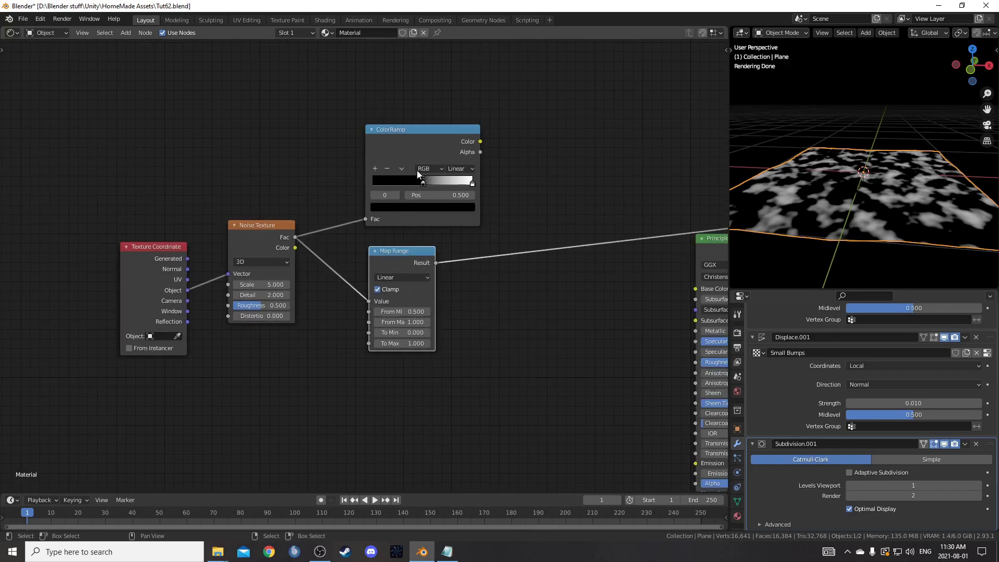
- Delete the ColorRamp node, move the Map Range up into its place and preview the Map Range again
left_click(417, 146, "ctrl+shift")
key("x")
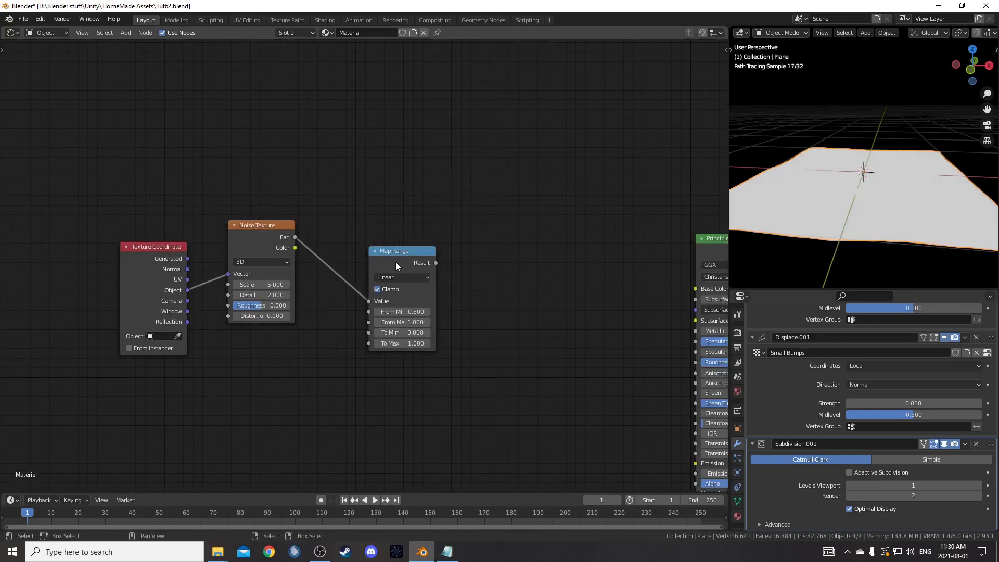
left_click_drag(396, 262, 396, 166)
left_click(396, 161, "ctrl+shift")
middle_click_drag(491, 320, 478, 328)
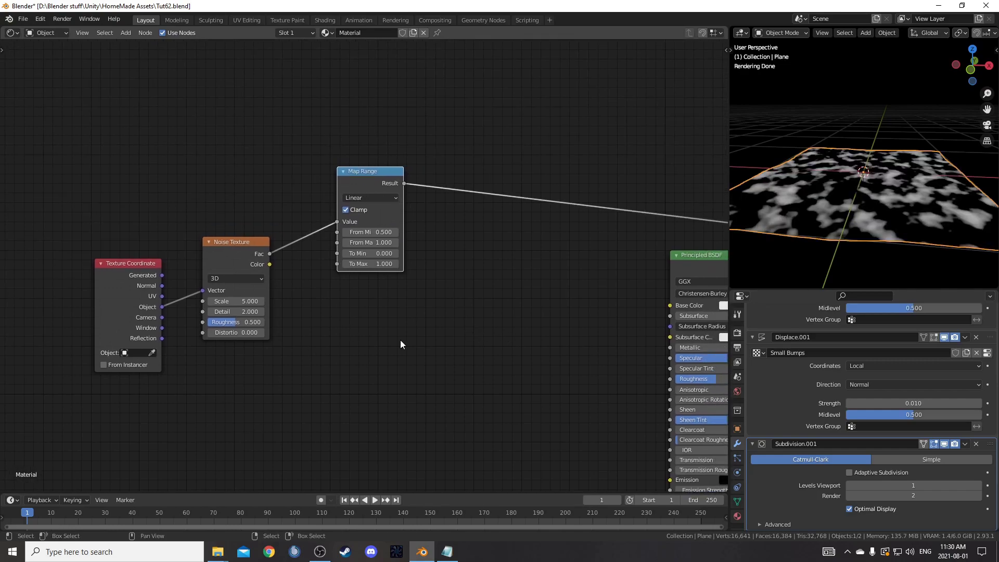
- Insert a MixRGB node after the Map Range, reroute the Result link to its Fac input and place it lower
key("Home")
key("shift+a")
left_click(328, 348)
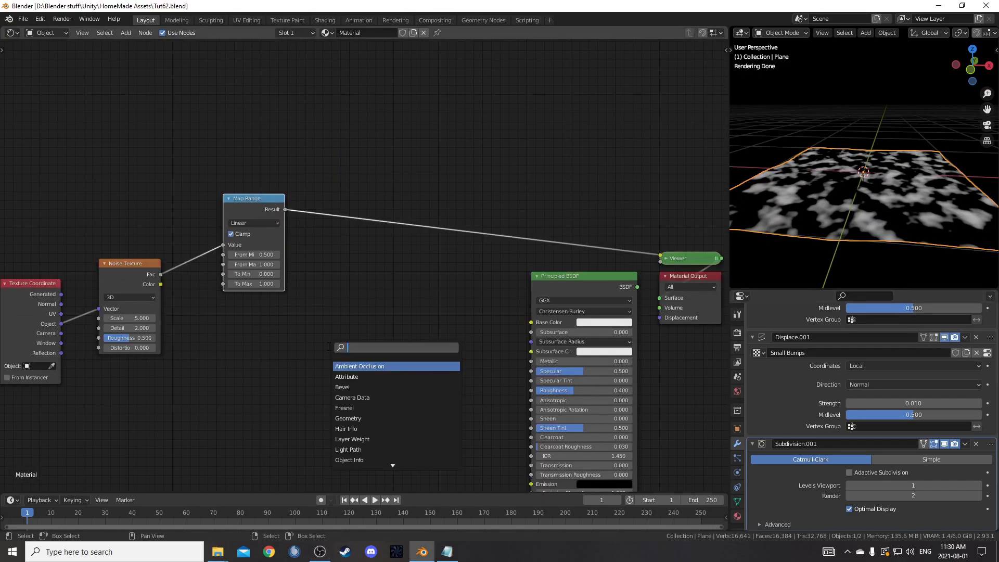
type("mixrgb")
key("Return")
left_click(383, 203)
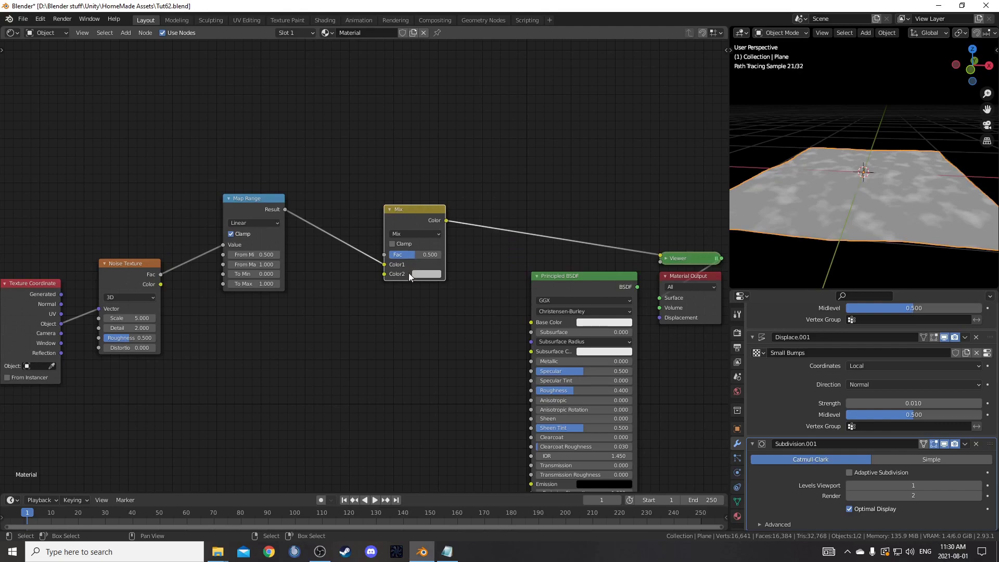
left_click_drag(385, 265, 386, 255)
left_click_drag(414, 213, 379, 284)
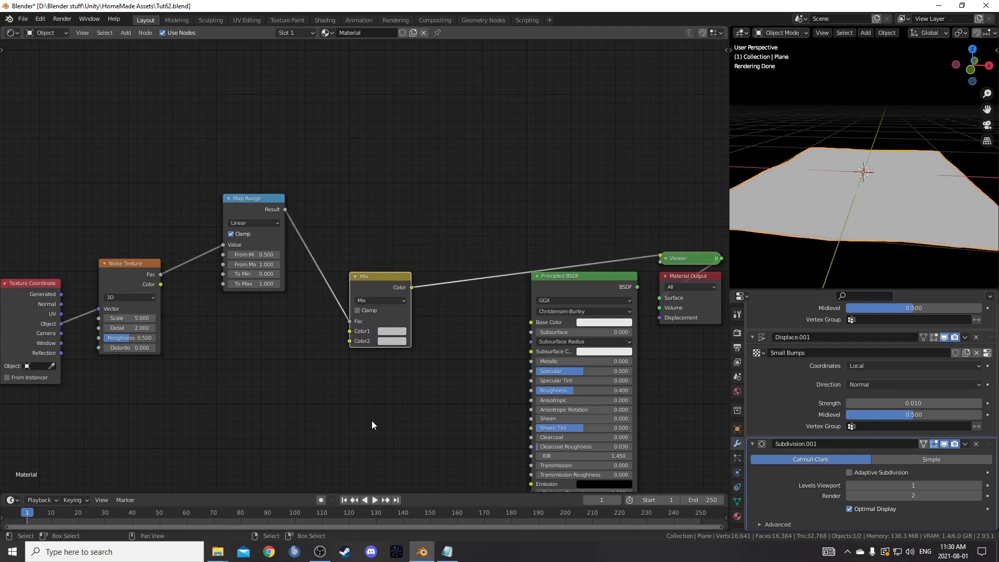
- Duplicate the Noise Texture with its Object link, place the copy below the original and connect its Color output to the Mix node's Color2
middle_click_drag(370, 430, 504, 308)
scroll(366, 335, "up", 2)
left_click_drag(260, 116, 269, 96)
middle_click_drag(287, 166, 320, 126)
key("ctrl+shift+d")
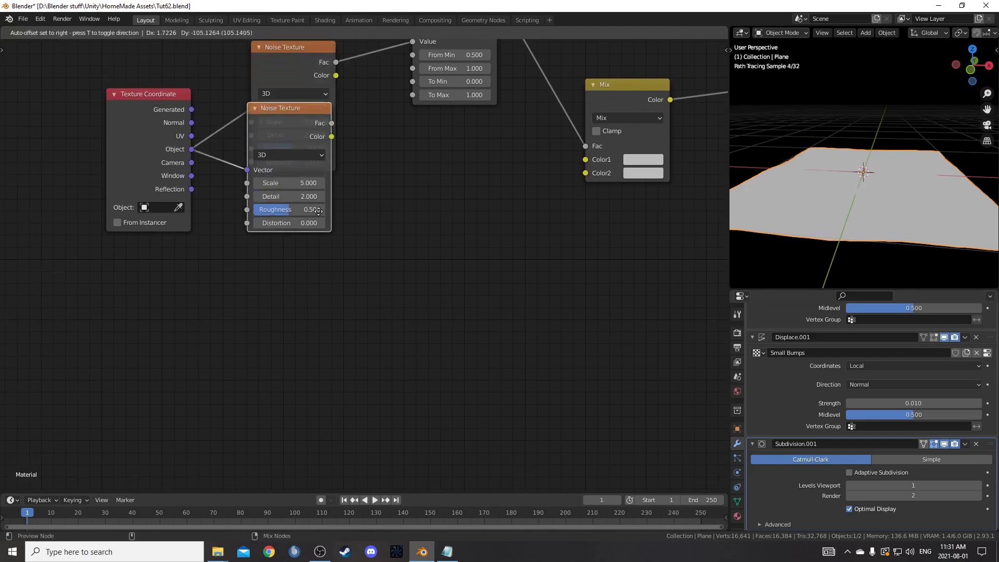
left_click(341, 357)
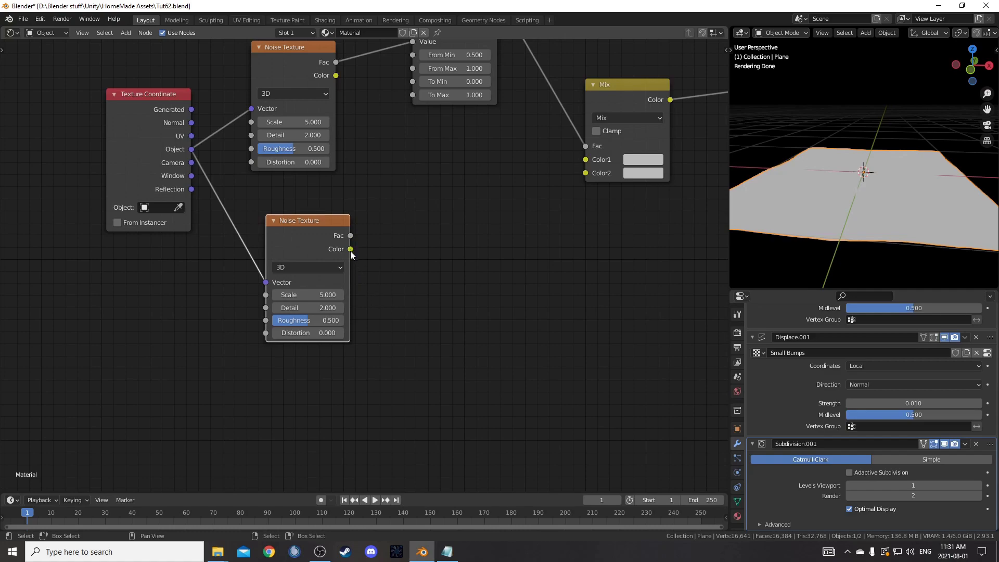
left_click_drag(351, 249, 587, 173)
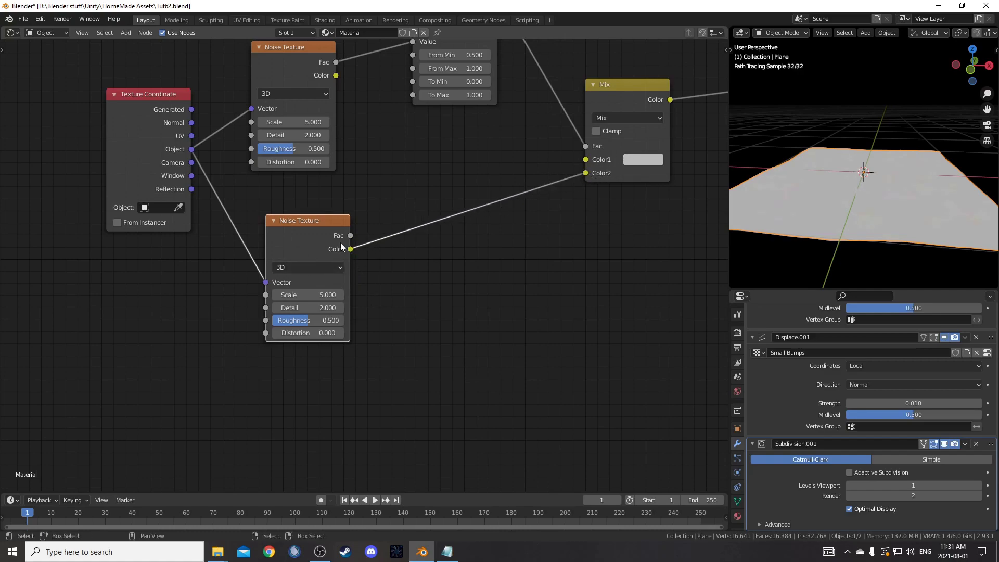
middle_click_drag(502, 281, 432, 348)
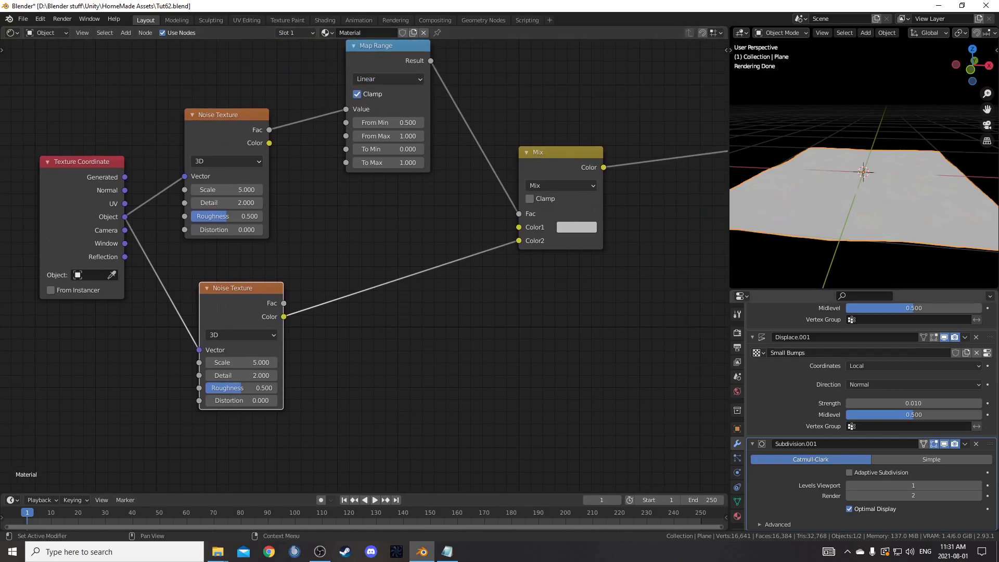
- Set the upper Noise Texture's Scale to 1, Detail to 3 and Roughness to 1
scroll(288, 197, "up", 2)
left_click(289, 196)
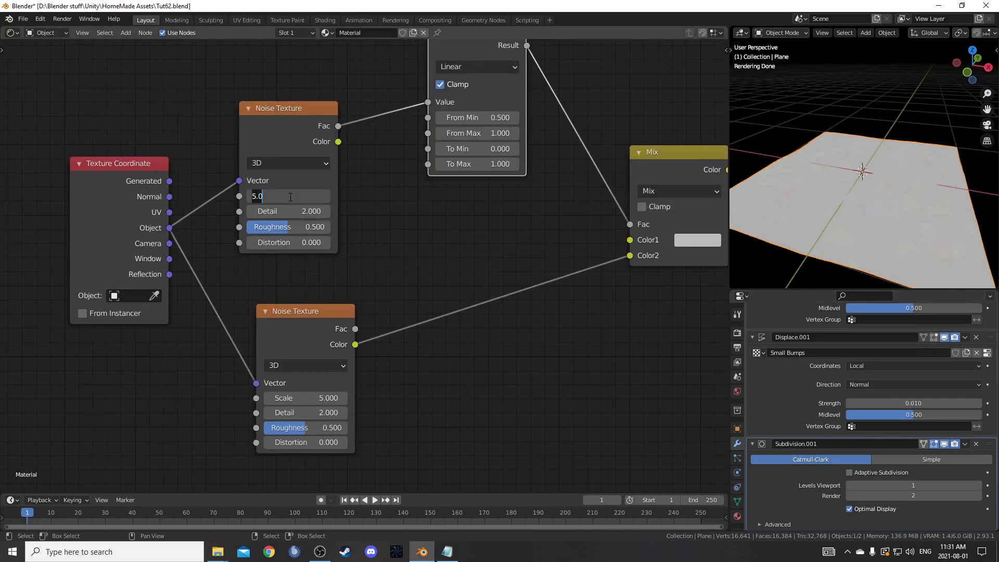
type("1")
key("Tab")
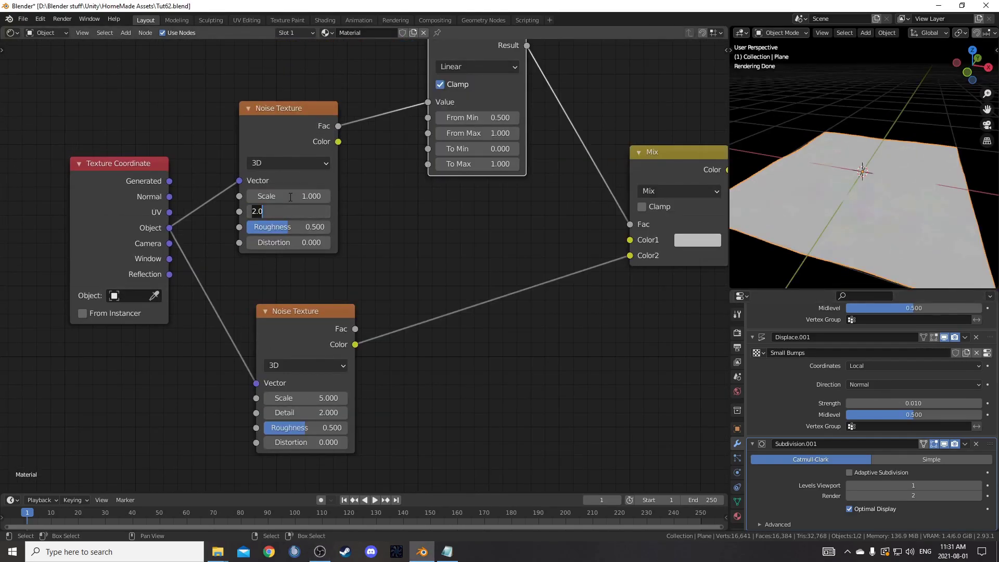
type("3")
key("Tab")
type("1")
key("Return")
- Set the lower Noise Texture's Scale to 40 and Detail to 4
middle_click_drag(338, 353, 326, 314)
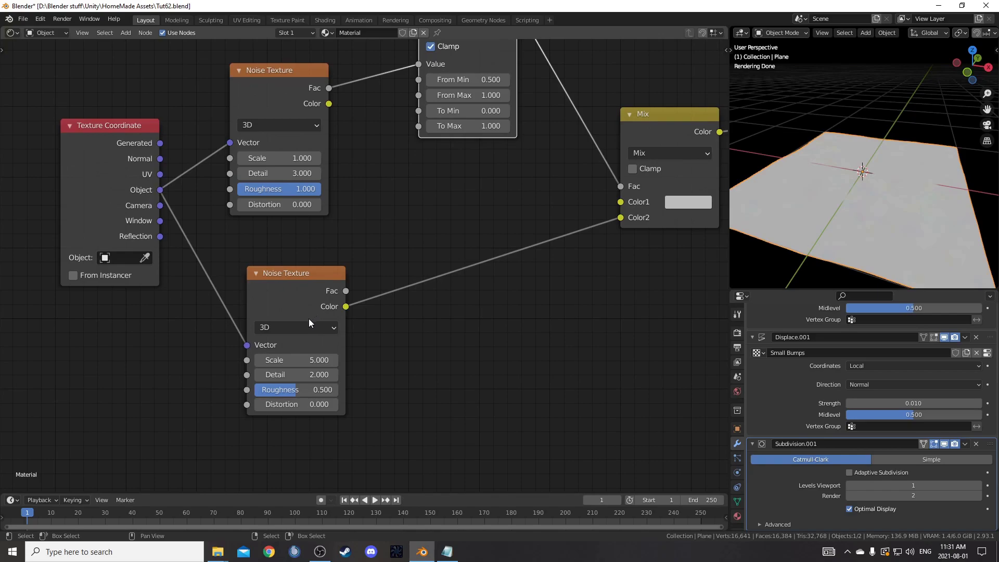
left_click(287, 358)
type("40")
key("Tab")
type("4")
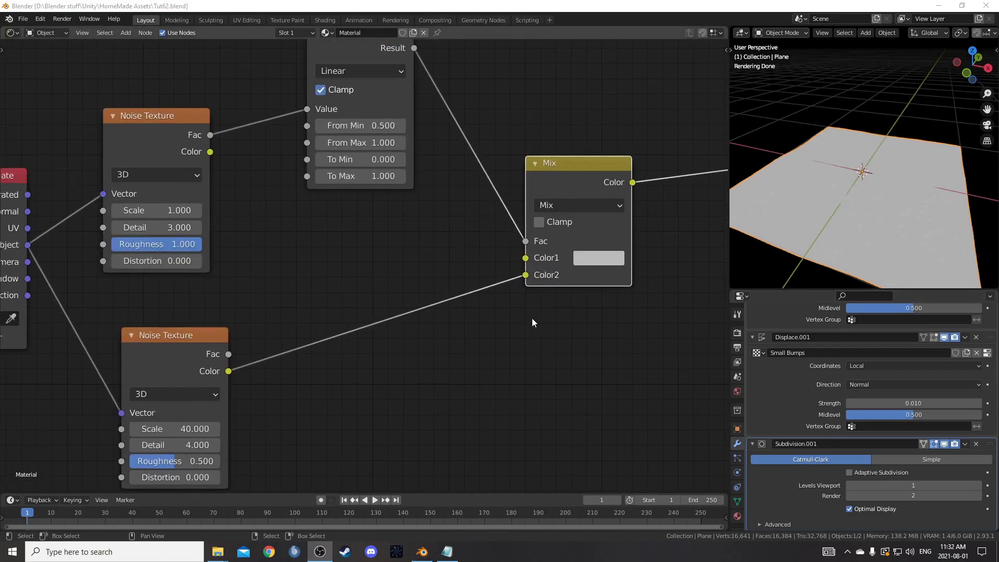
- Set the Mix node's Color1 to hex A6A6A6
middle_click_drag(539, 318, 371, 306)
scroll(367, 298, "up", 3)
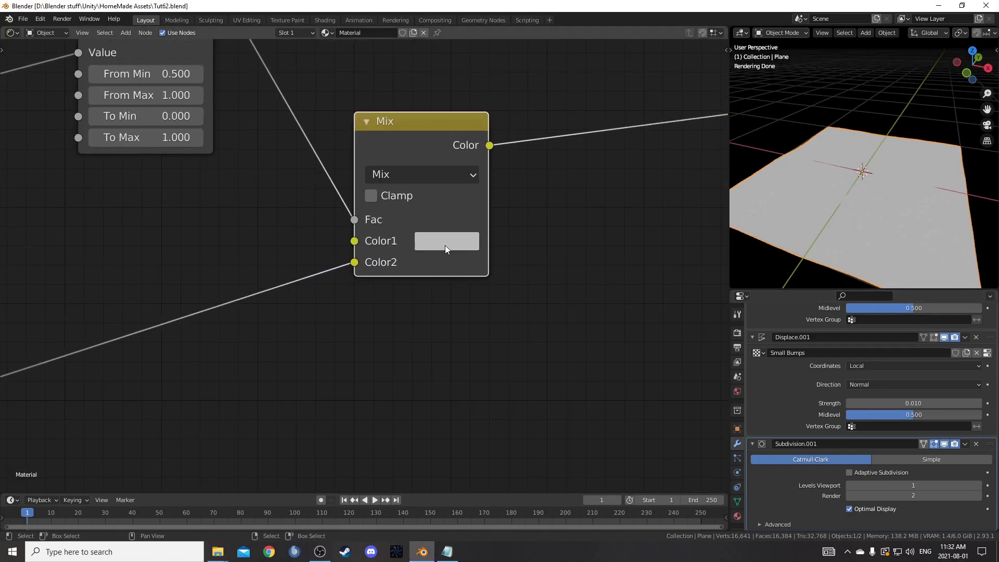
left_click(445, 245)
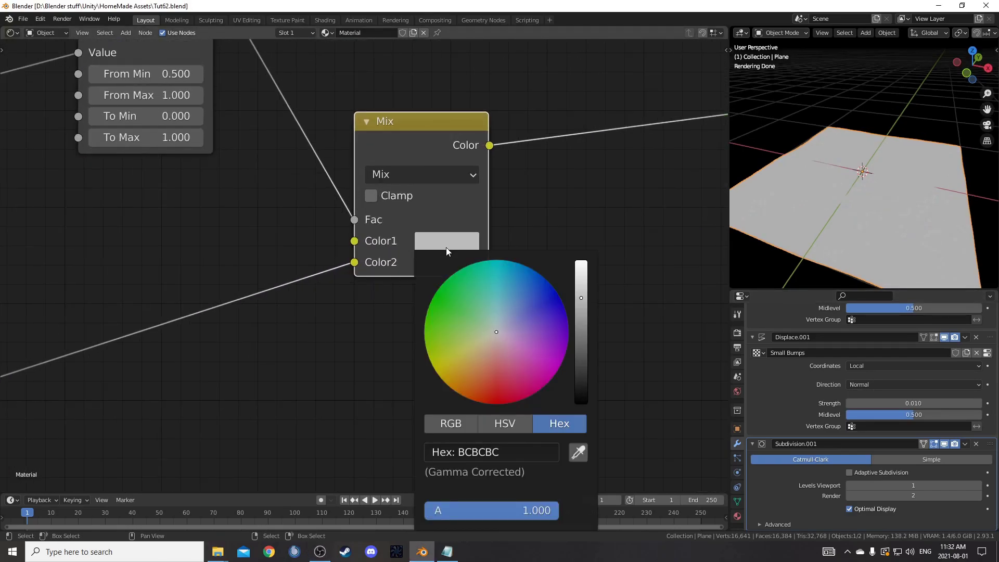
left_click(510, 446)
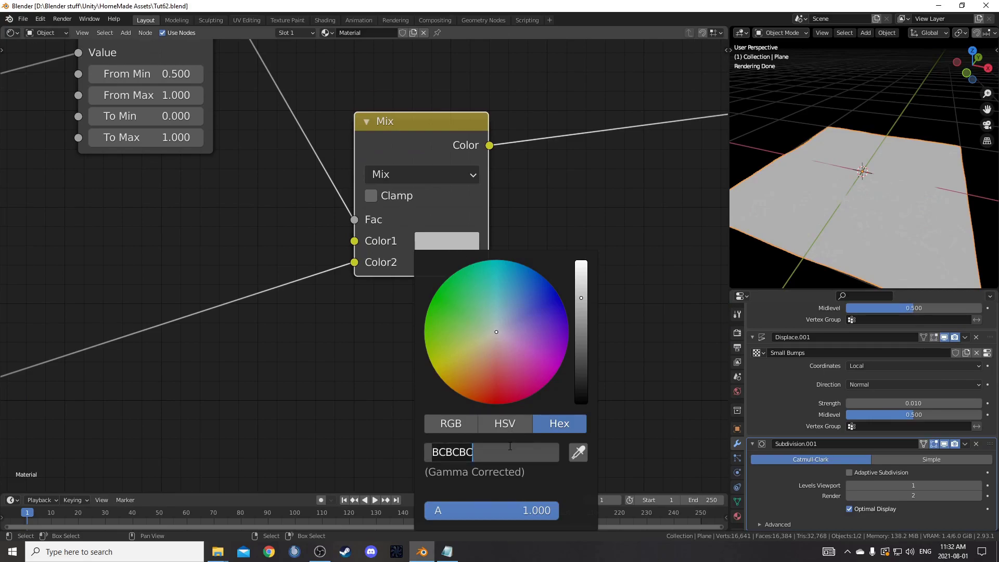
type("a6a6a6")
key("Return")
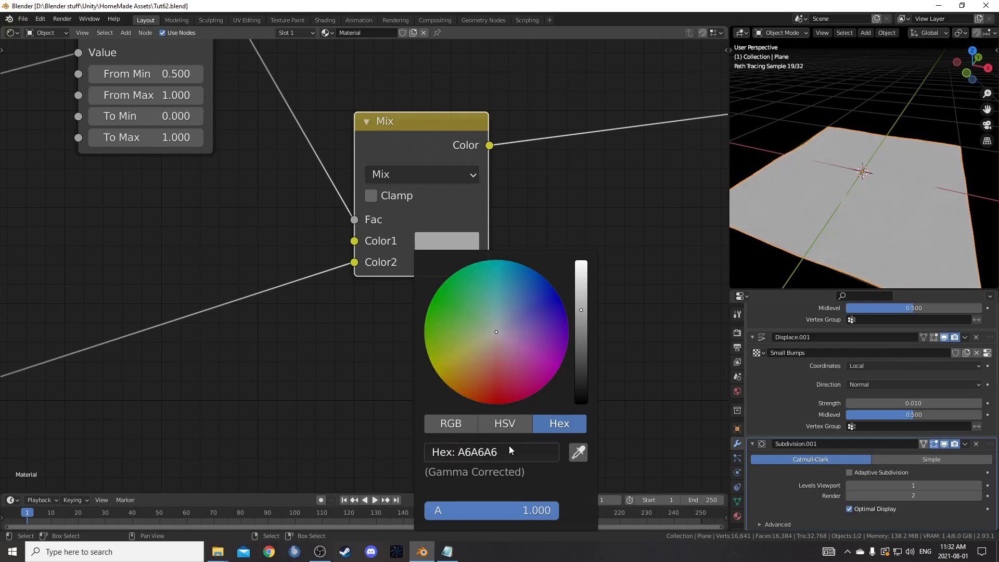
- Duplicate the Map Range node and insert the copy on the link between the Mix node and the Viewer
scroll(119, 105, "down", 2)
left_click(121, 89)
key("shift+d")
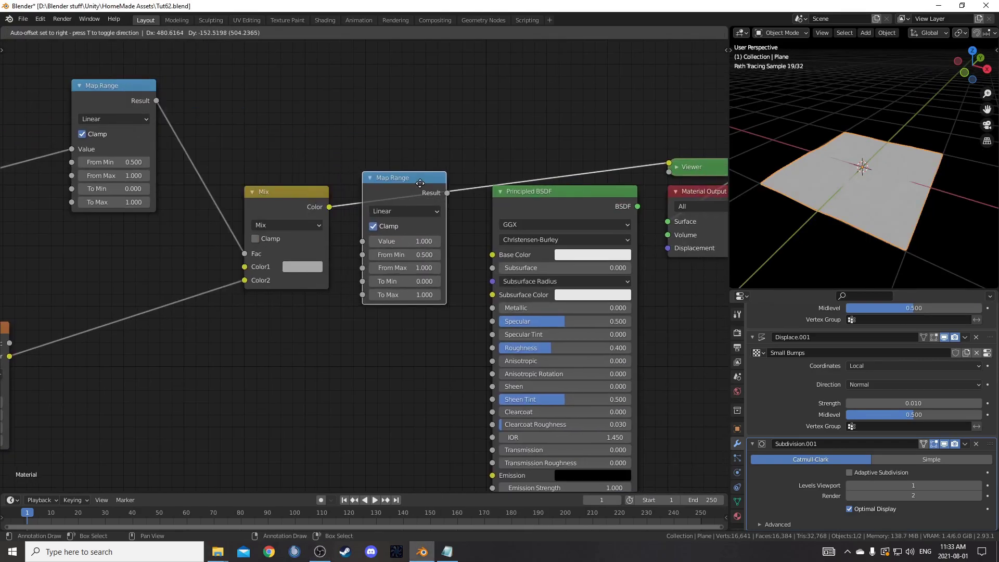
left_click(426, 177)
scroll(400, 293, "up", 2)
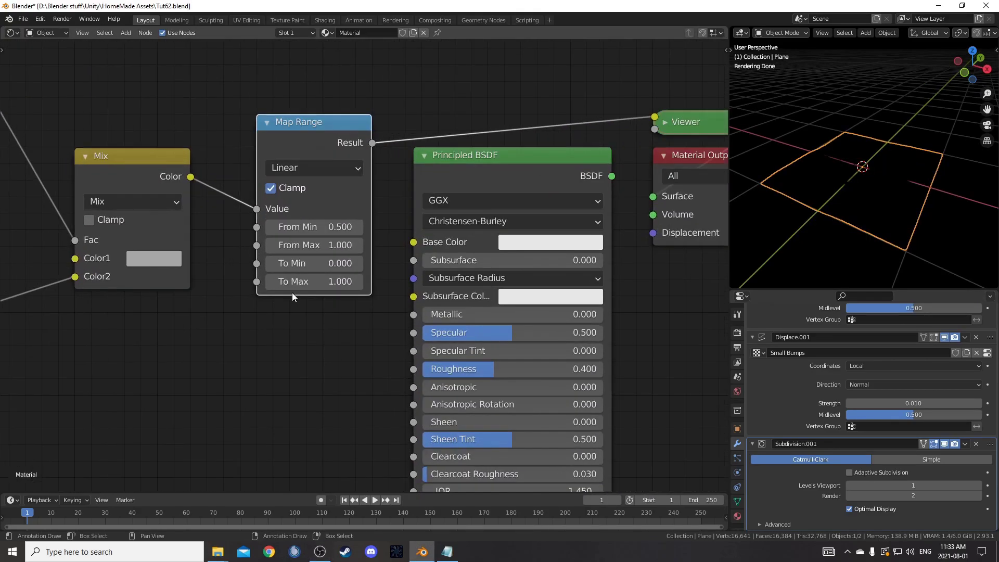
- Set the second Map Range's From Min to 0.4 and inspect the resulting mask on the plane
left_click(272, 226)
mouse_move(939, 214)
middle_mouse_down()
mouse_move(919, 198)
mouse_move(853, 216)
mouse_move(866, 215)
mouse_move(863, 203)
mouse_move(888, 217)
mouse_move(858, 246)
middle_mouse_up()
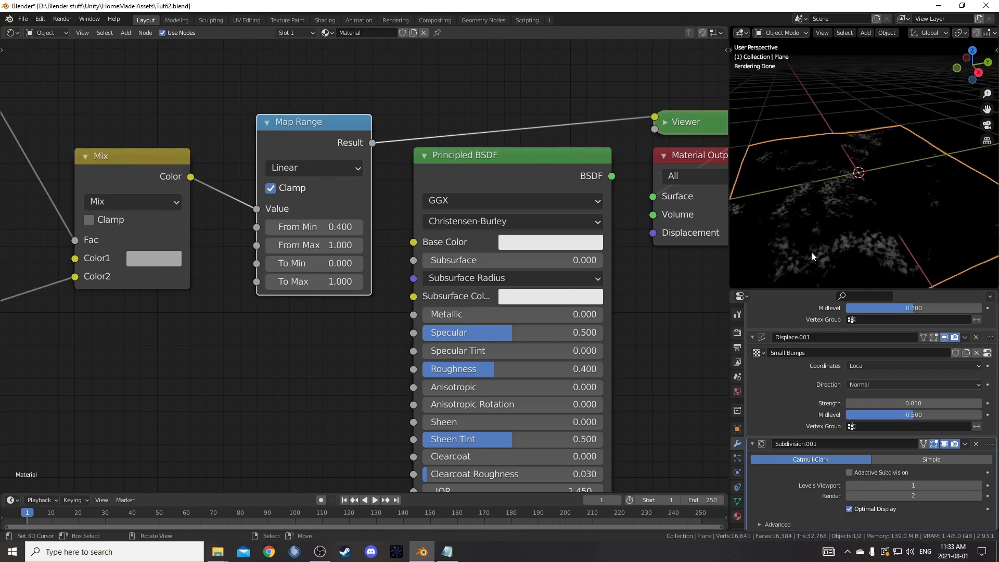
mouse_move(841, 151)
middle_mouse_down()
mouse_move(885, 218)
mouse_move(861, 228)
middle_mouse_up()
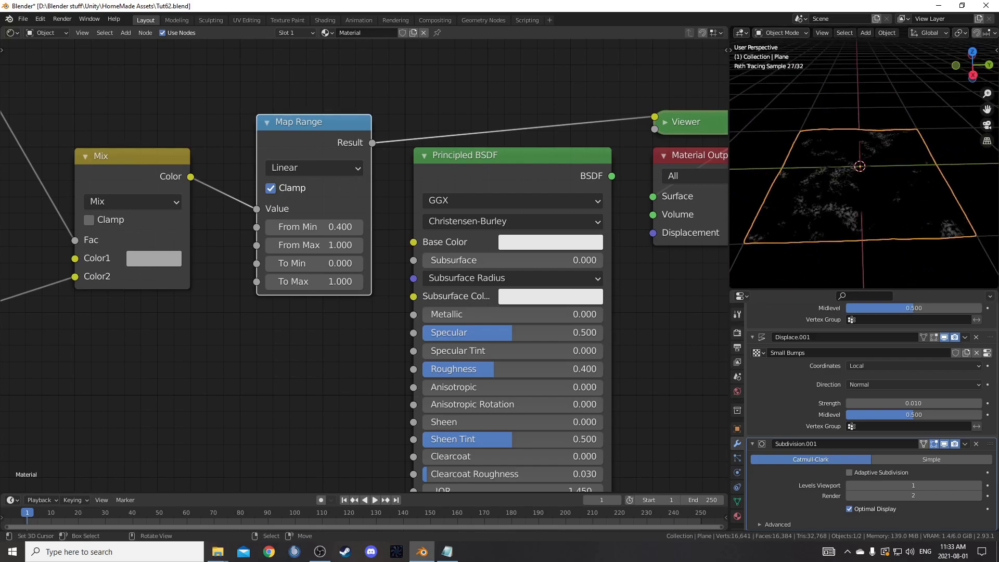
- Move the Principled BSDF, Viewer and Material Output nodes farther right to clear space after the second Map Range
left_click_drag(446, 51, 679, 384)
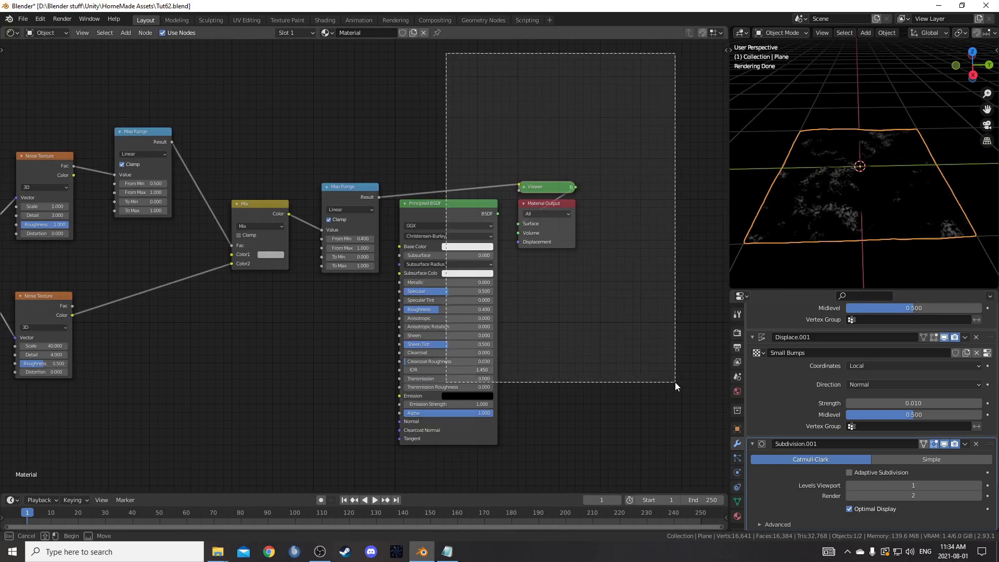
key("g")
left_click(588, 248)
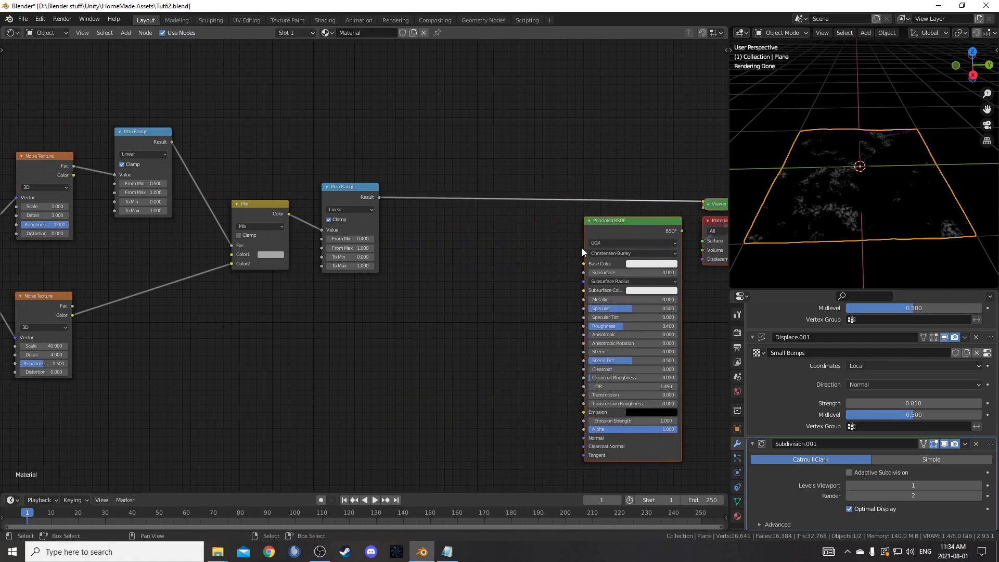
- Add a Displacement node between the second Map Range and the Viewer, feeding its Height, and look at the plane
scroll(470, 283, "up", 2)
key("shift+a")
left_click(411, 251)
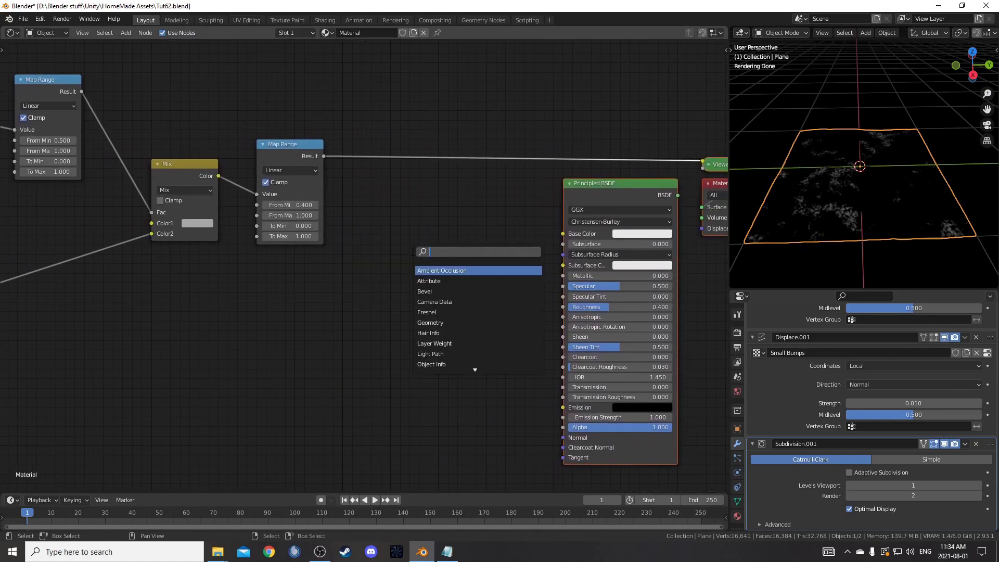
type("disp")
key("Return")
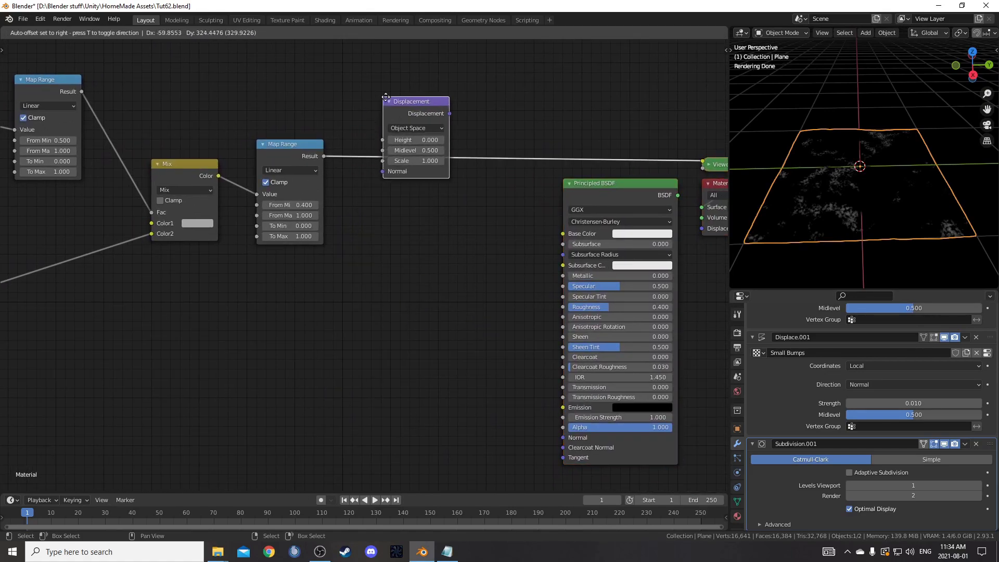
left_click(426, 181)
scroll(426, 182, "up", 2)
left_click_drag(441, 160, 441, 116)
scroll(365, 266, "down", 2)
middle_click_drag(915, 234, 888, 185)
scroll(909, 213, "up", 4)
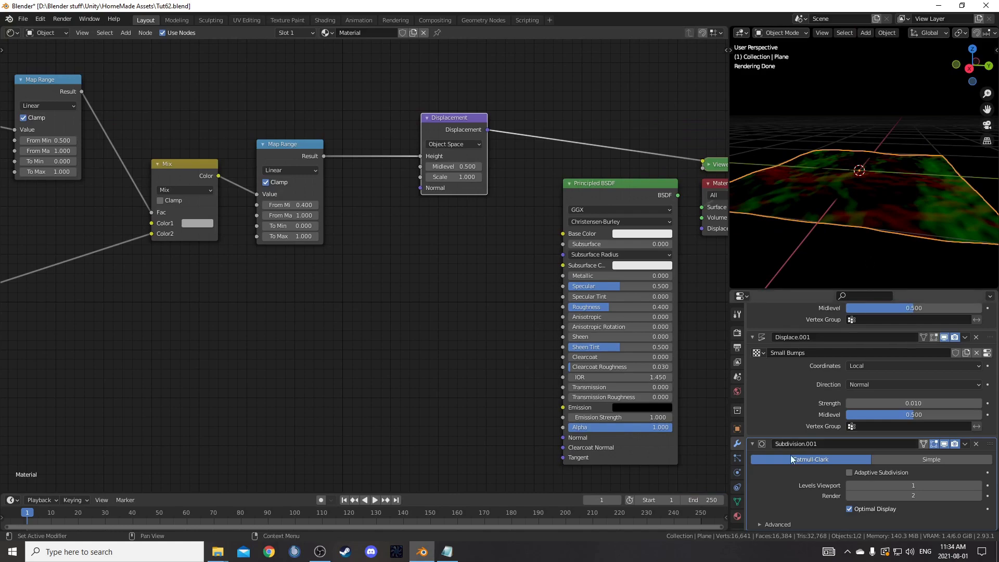
- Set the material's surface displacement method to Displacement and Bump
left_click(737, 515)
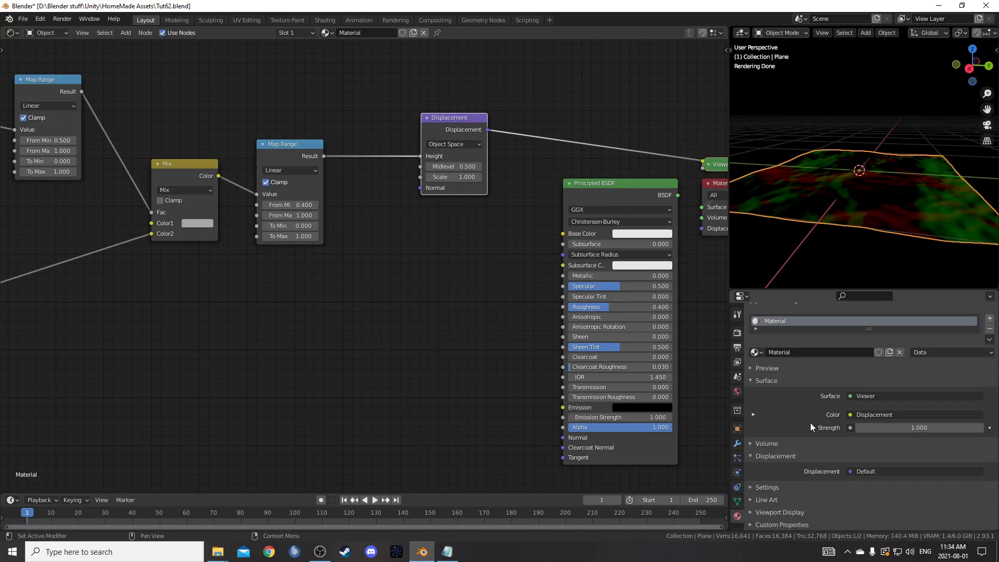
left_click(760, 487)
scroll(842, 454, "down", 6)
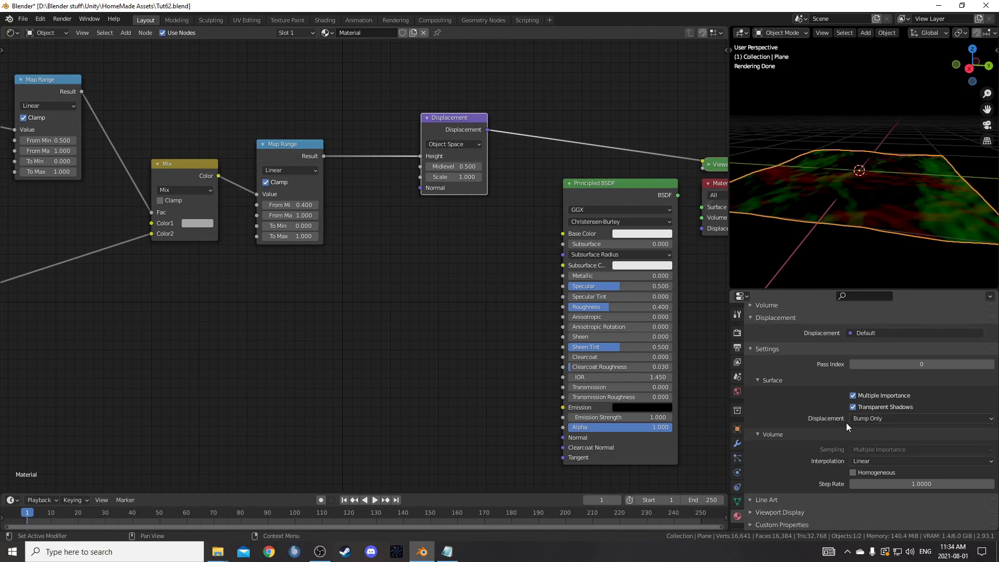
left_click(875, 419)
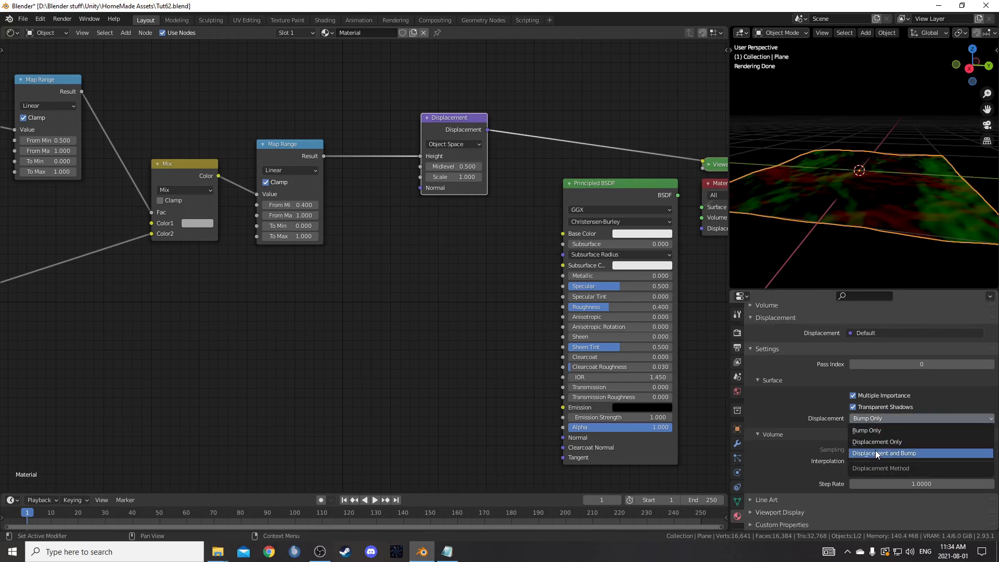
left_click(875, 453)
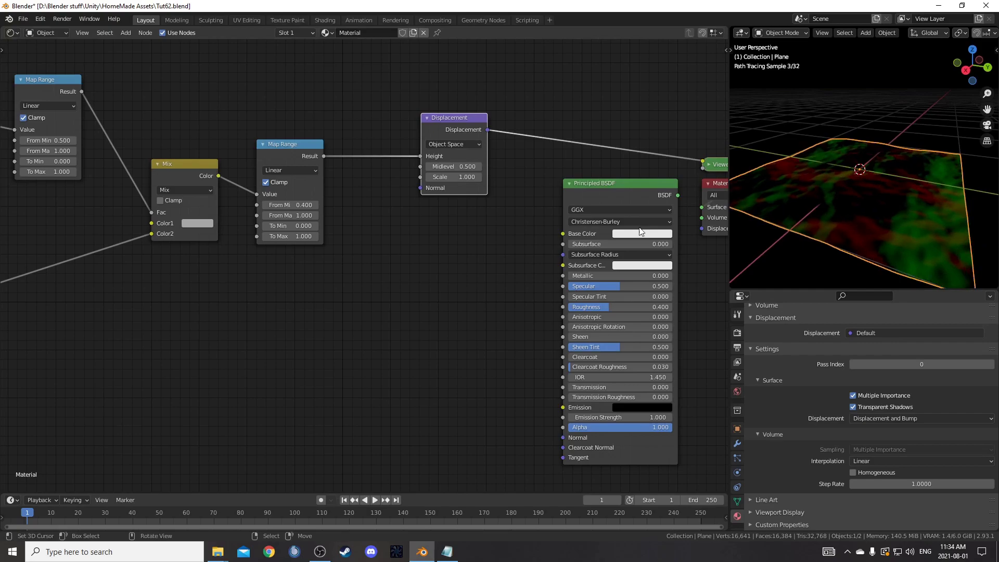
- Connect the Displacement node to the Material Output's Displacement input and set its Midlevel to 0.09 and Scale to 0.1
scroll(520, 260, "down", 3)
left_click_drag(426, 164, 583, 235)
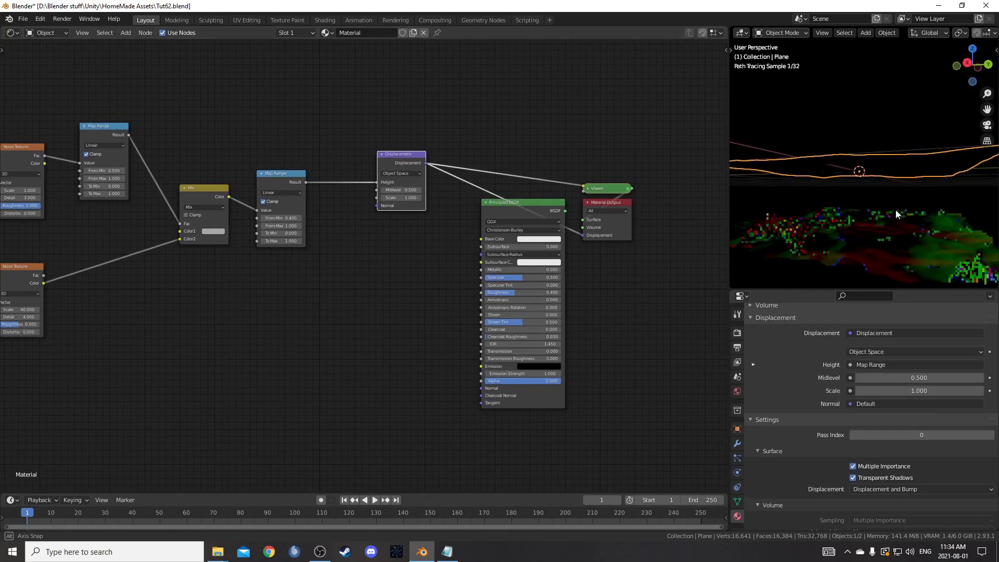
scroll(351, 150, "up", 3)
double_click(439, 216)
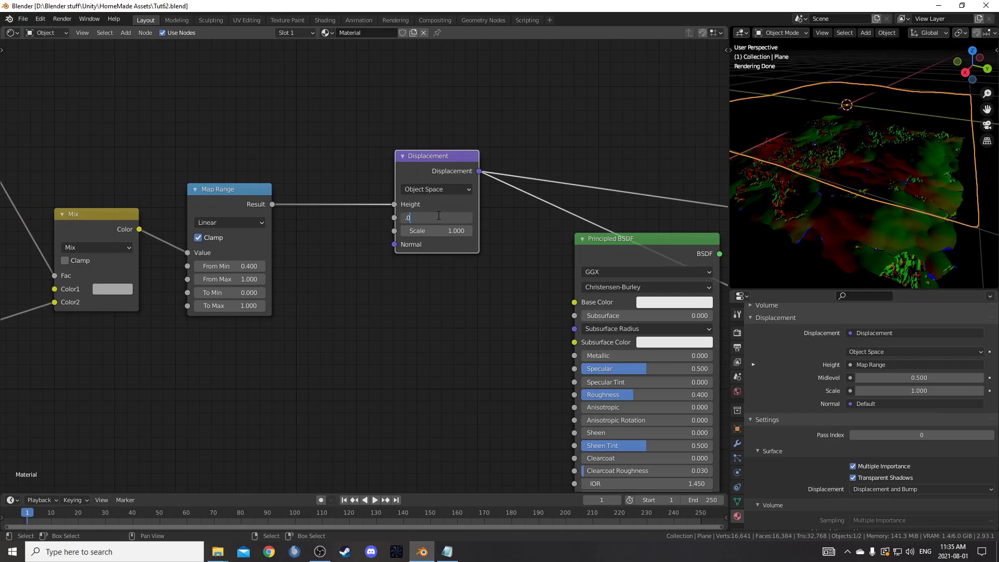
type(".09")
key("Tab")
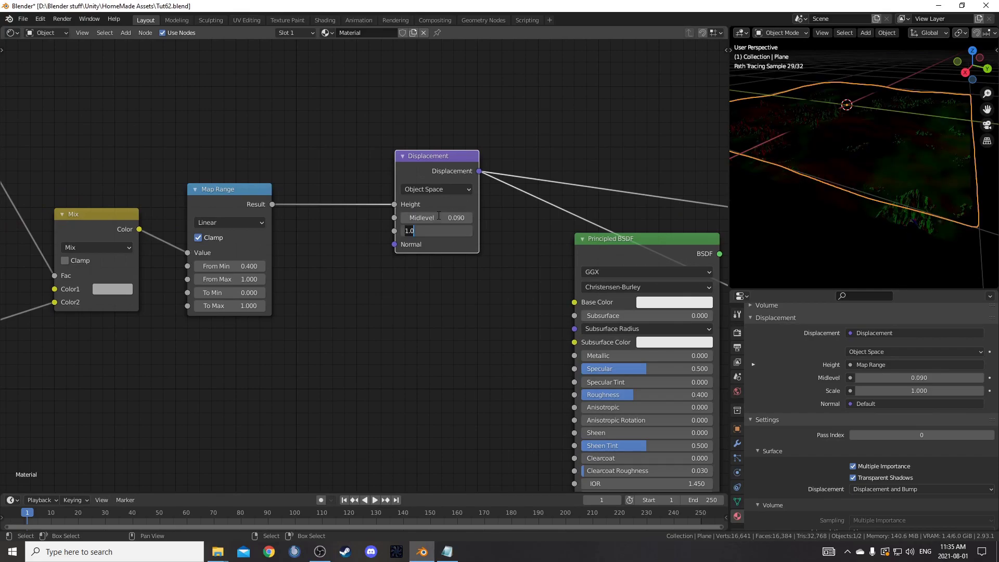
type(".1")
key("Return")
- Move the Principled BSDF above the Displacement node, connect it to the Material Output's Surface and inspect the displaced plane
scroll(400, 246, "down", 2)
left_click_drag(536, 247, 380, 368)
middle_click_drag(426, 161, 425, 185)
left_click(426, 186, "ctrl+shift")
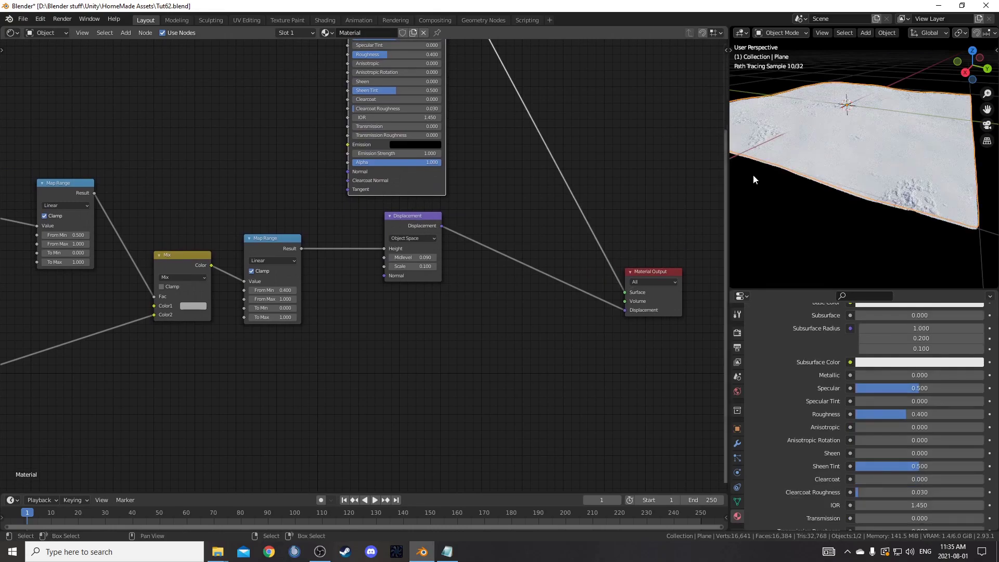
scroll(840, 145, "up", 5)
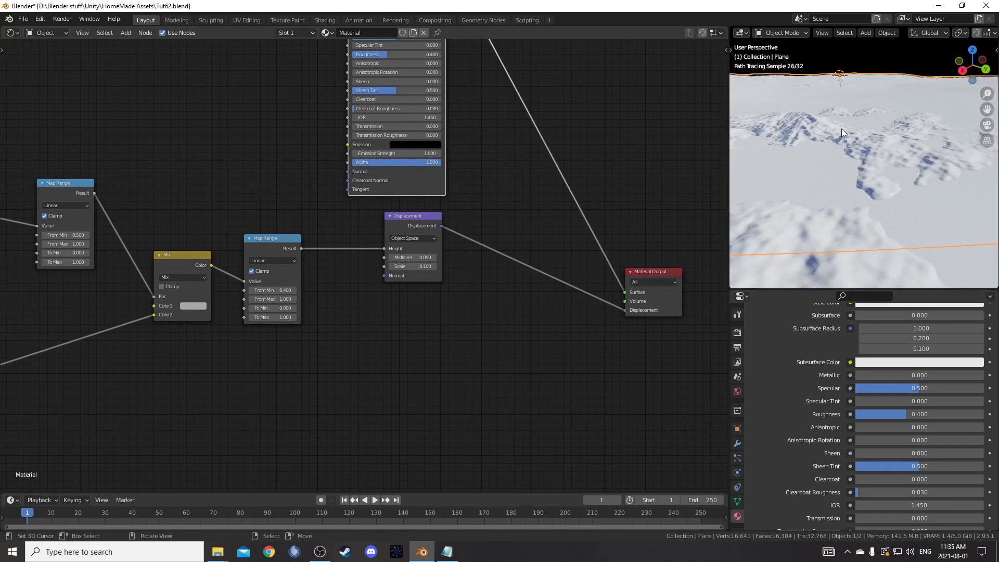
scroll(916, 181, "down", 5)
middle_click_drag(916, 180, 939, 200)
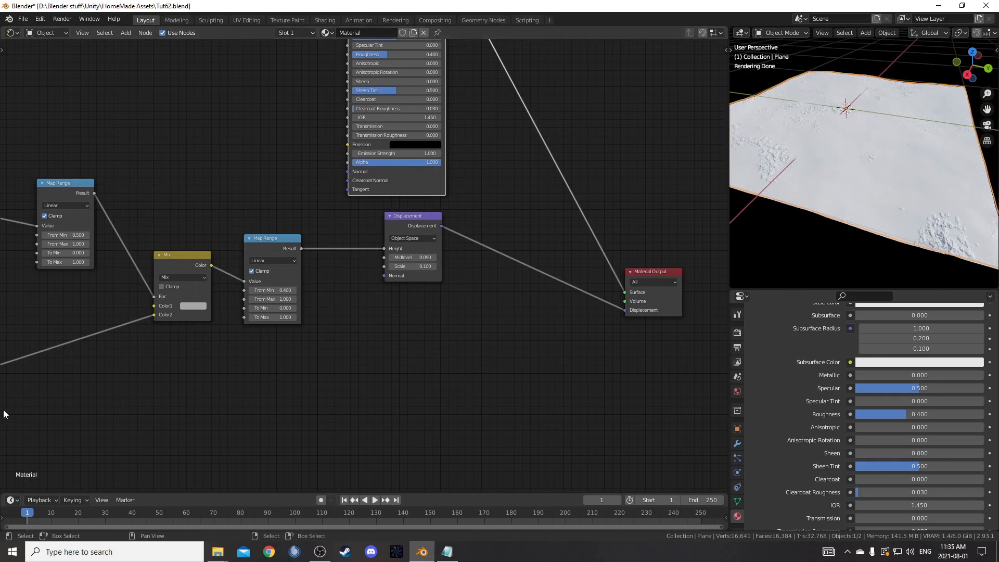
- Try From Min values of 0.4 and 0.55 on the first Map Range and undo the last change
middle_click_drag(95, 341, 372, 330)
scroll(304, 335, "up", 4)
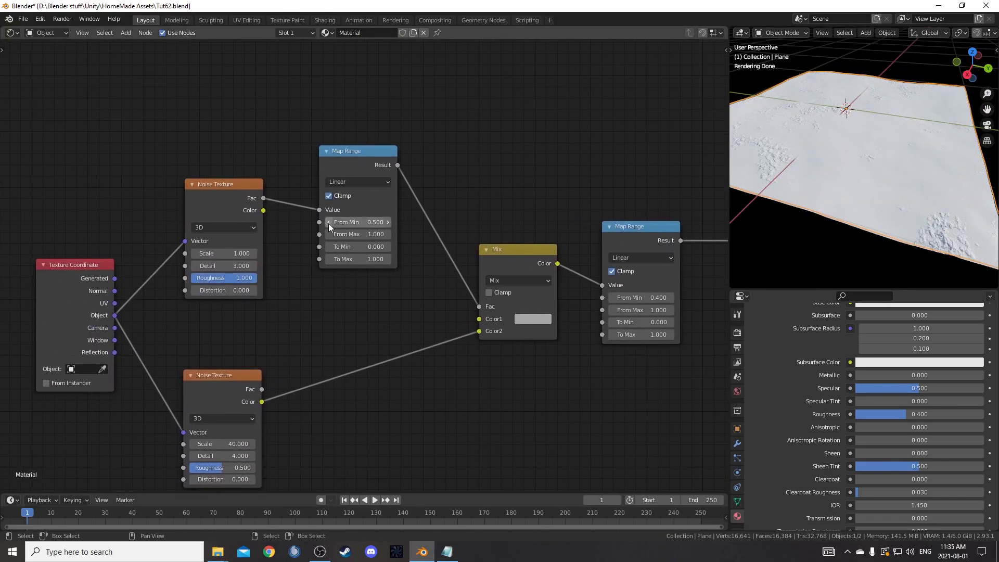
left_click(329, 222)
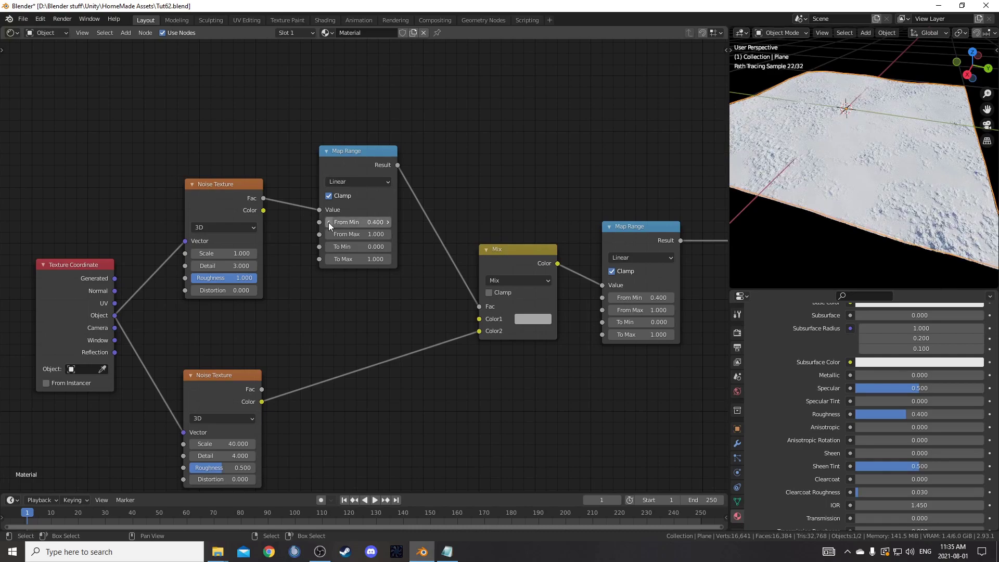
left_click(373, 222)
type("0.5")
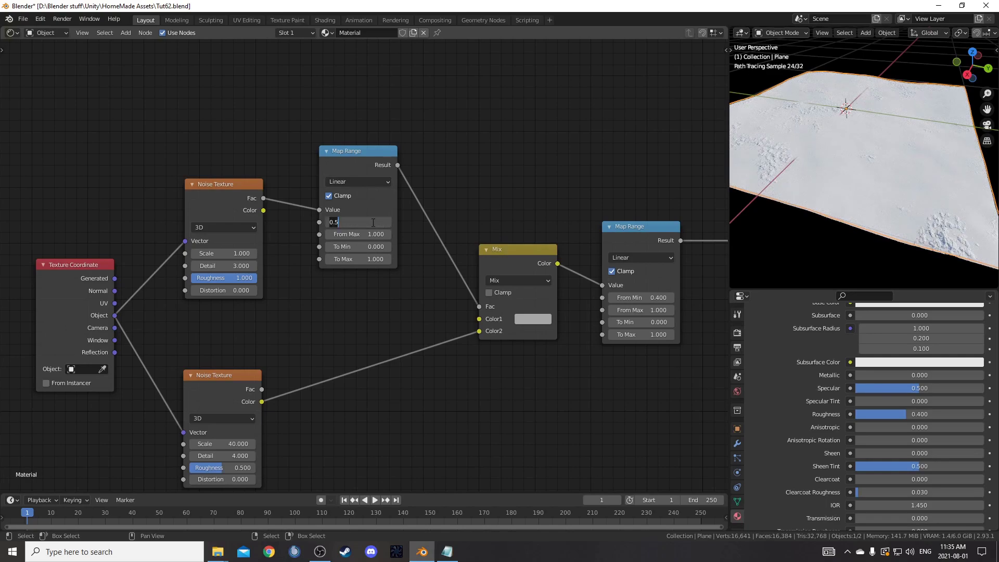
type("5")
key("Return")
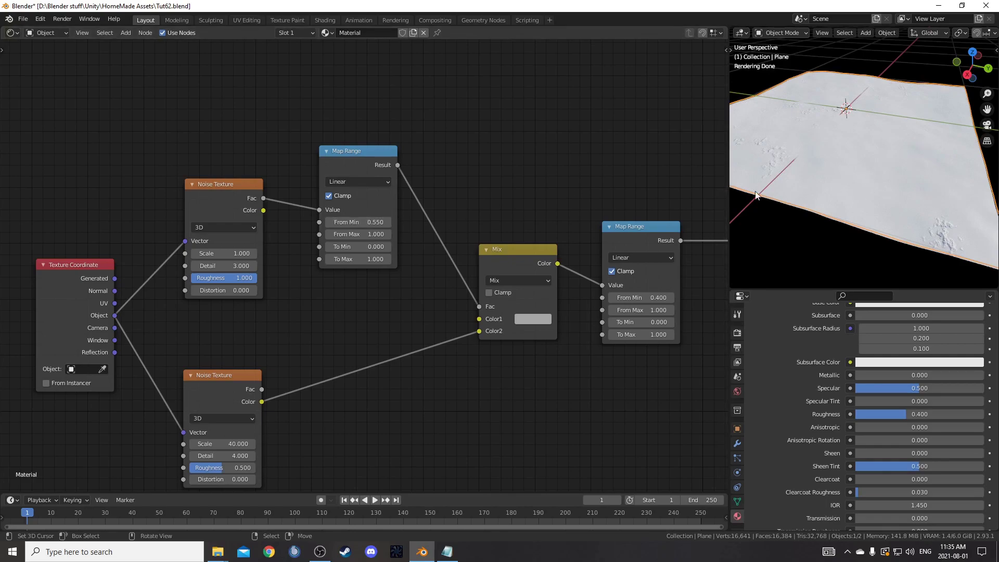
key("ctrl+z")
- Try a From Min of 0.3 on the first Map Range, inspect the plane and return the value to 0.5
left_click(359, 222)
type(".3")
key("Return")
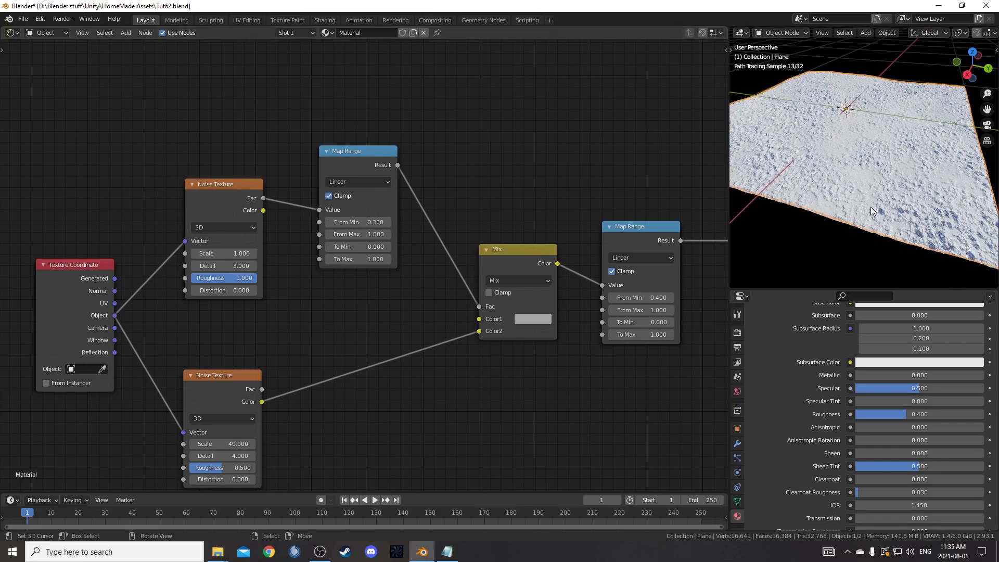
middle_click_drag(870, 207, 831, 184)
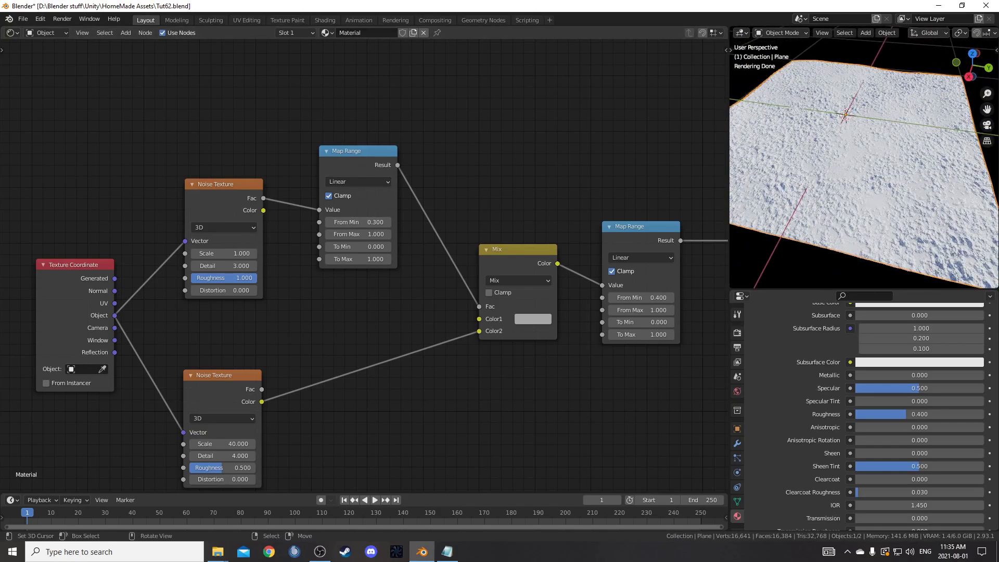
scroll(367, 265, "down", 3)
left_click(382, 232)
left_click(382, 232)
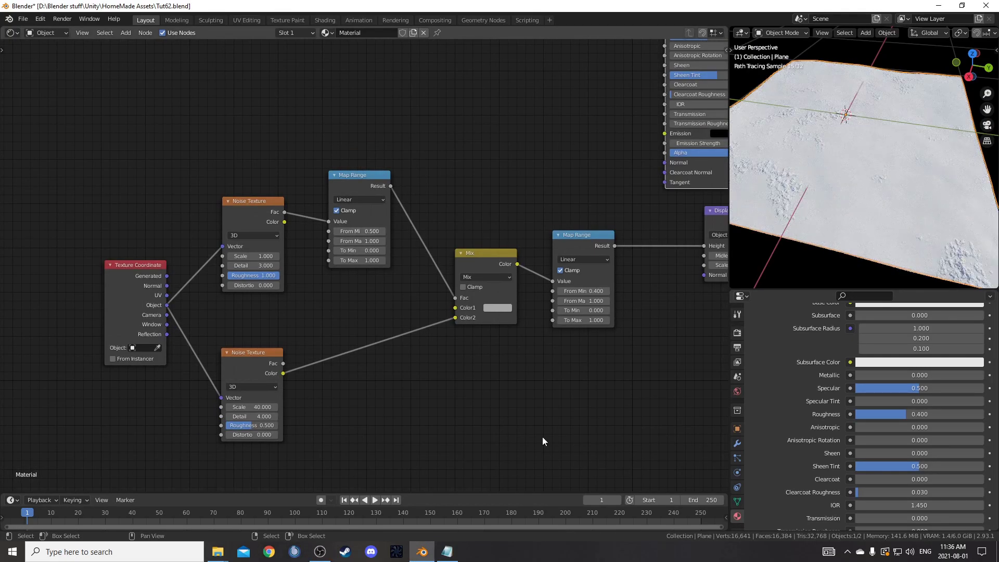
- Duplicate both Noise Textures, both Map Ranges and the Mix node with their Texture Coordinate links, placing the copies below the originals
scroll(497, 335, "down", 3)
left_click_drag(275, 83, 564, 305)
key("shift+d")
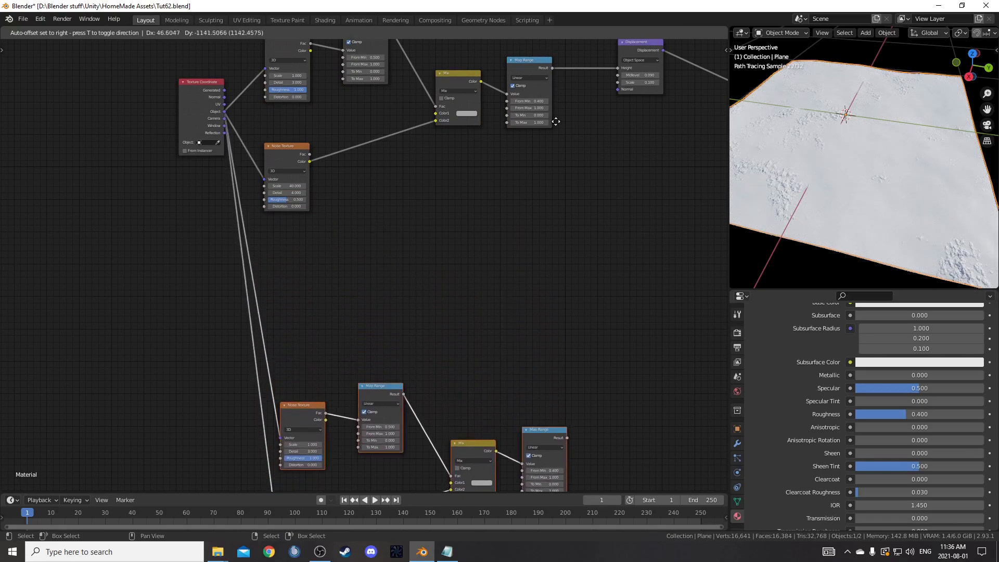
left_click(546, 183)
- Move the Texture Coordinate node down and to the left, and bring the duplicated nodes up closer to the originals
middle_click_drag(412, 180, 479, 82)
scroll(479, 82, "down", 3)
left_click_drag(282, 96, 152, 271)
middle_click_drag(536, 230, 542, 142)
scroll(410, 224, "up", 1)
left_click_drag(321, 191, 685, 472)
key("g")
left_click(670, 251)
middle_click_drag(561, 201, 489, 354)
scroll(451, 336, "up", 5)
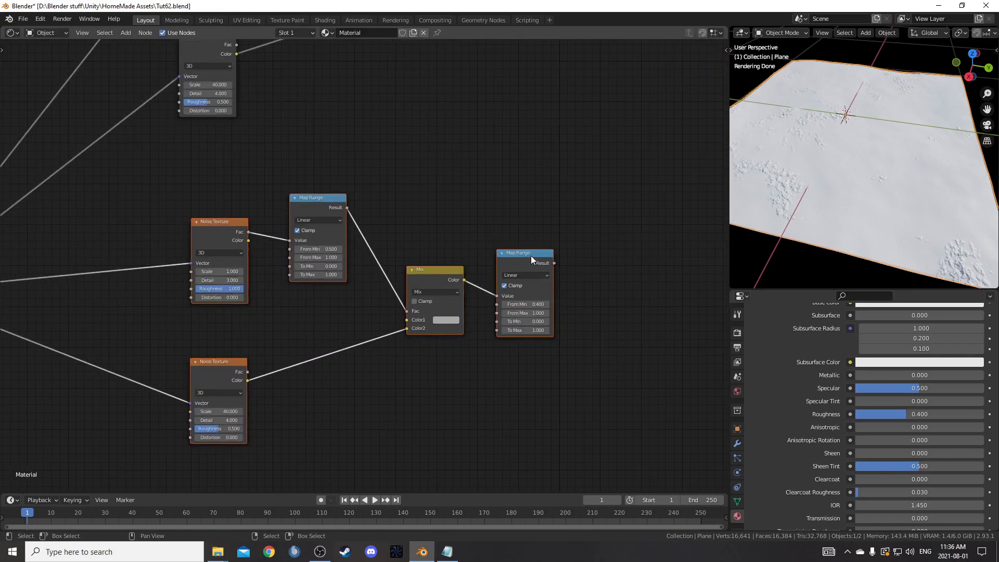
- Switch the duplicated upper Noise Texture to 4D and set its W to 0.2
middle_click_drag(363, 330, 424, 258)
scroll(424, 258, "up", 4)
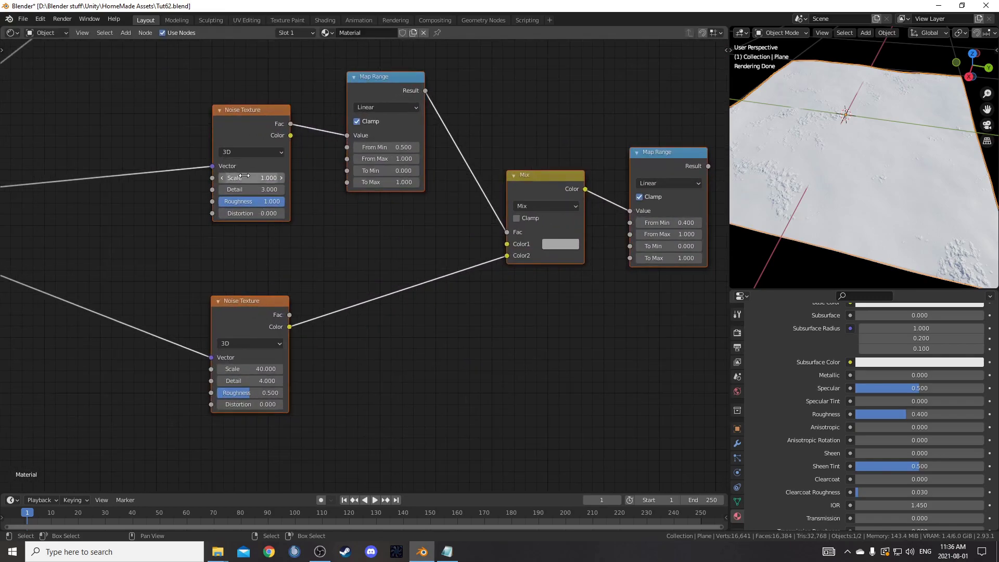
left_click(248, 153)
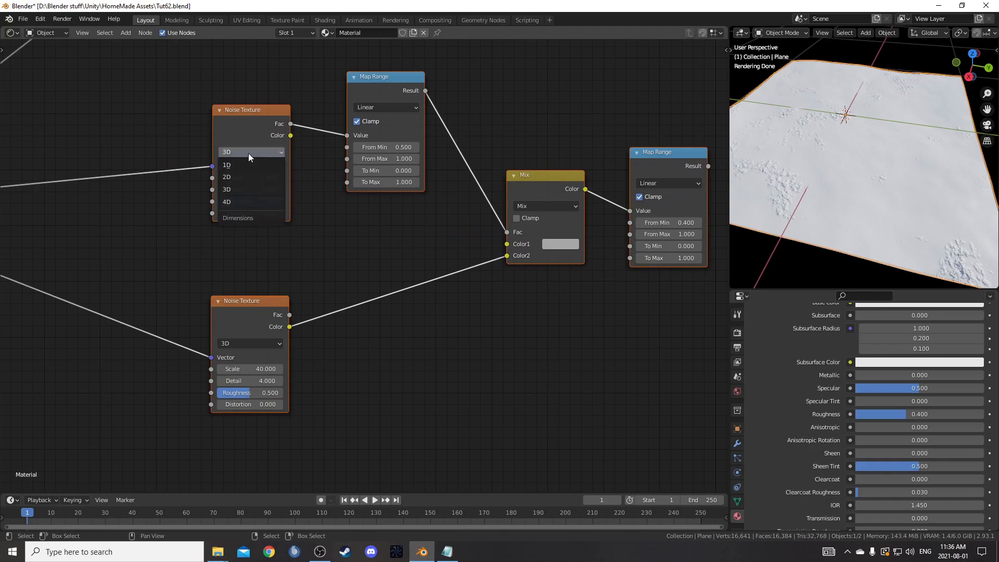
left_click(241, 202)
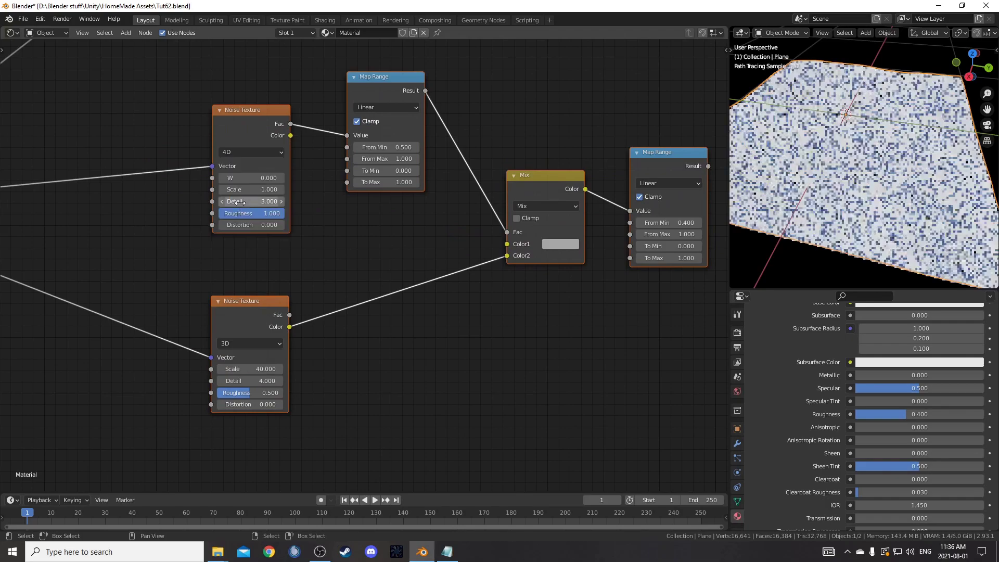
left_click(250, 174)
type(".2")
key("Tab")
- Set the 4D Noise Texture's Scale to 2, Detail to 1 and Roughness to 0.5
type("2")
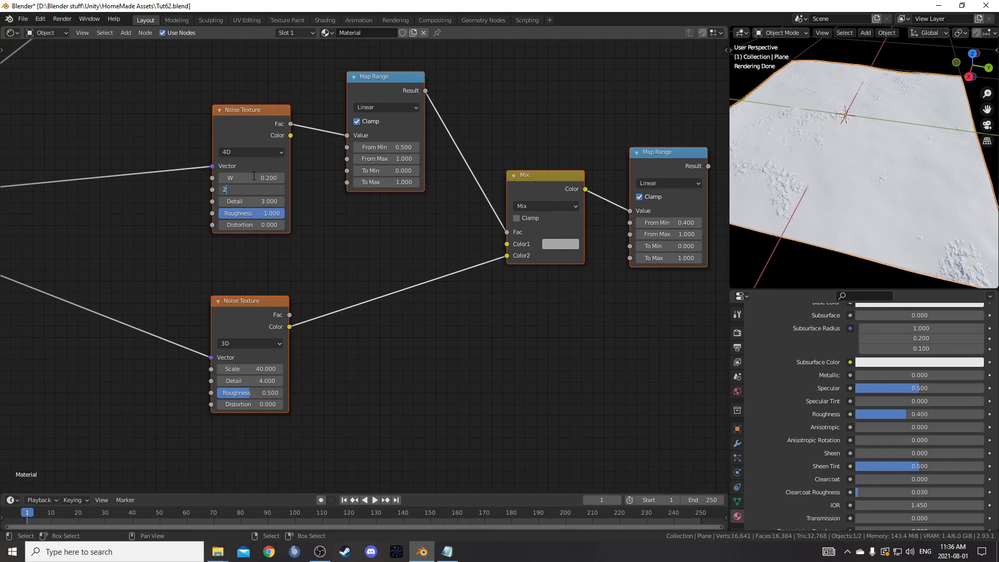
key("Tab")
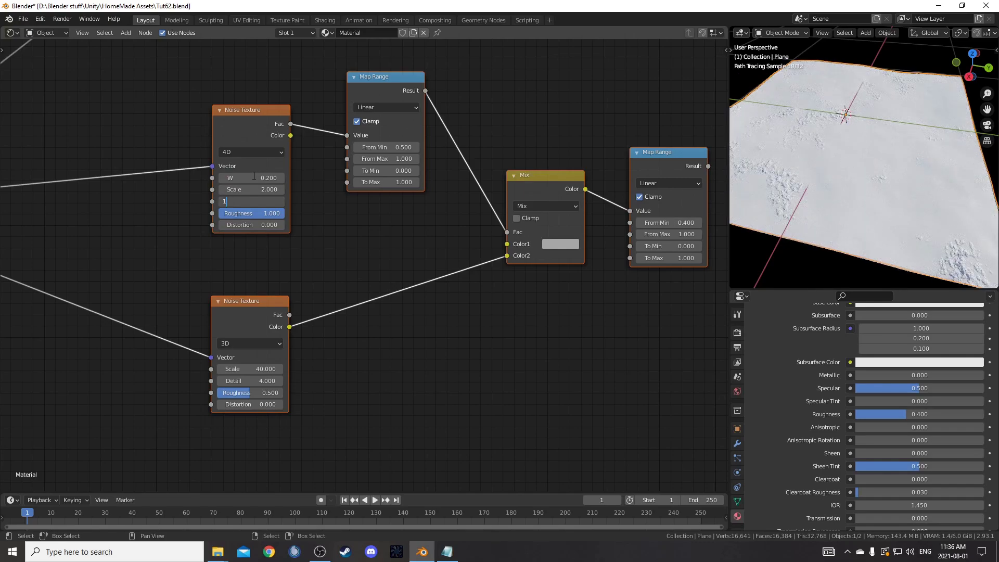
type("1")
key("Return")
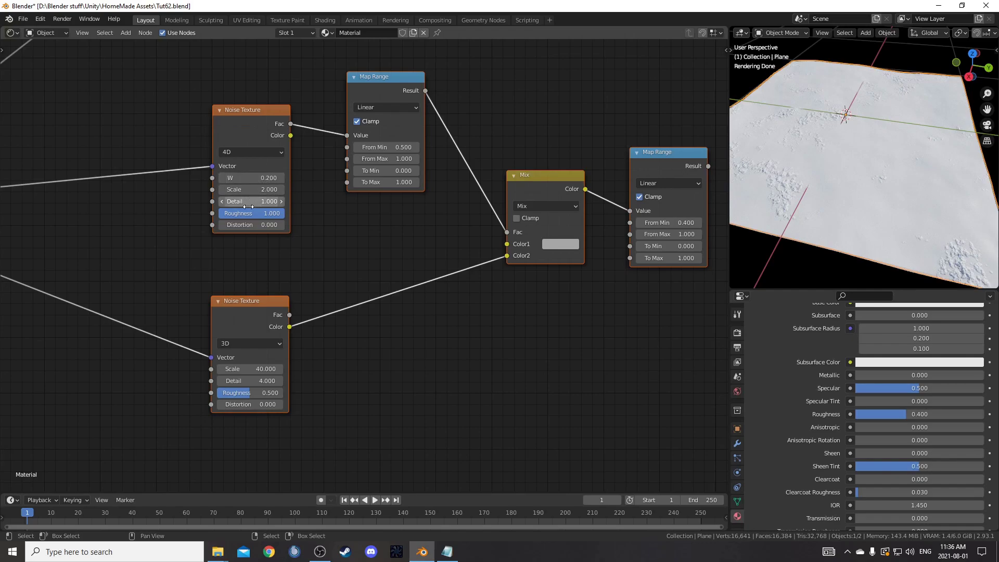
left_click(247, 211)
type("0.5")
key("Return")
- Set From Min to 0.4 on the duplicated Map Range that follows the 4D Noise Texture
middle_click_drag(229, 278, 236, 224)
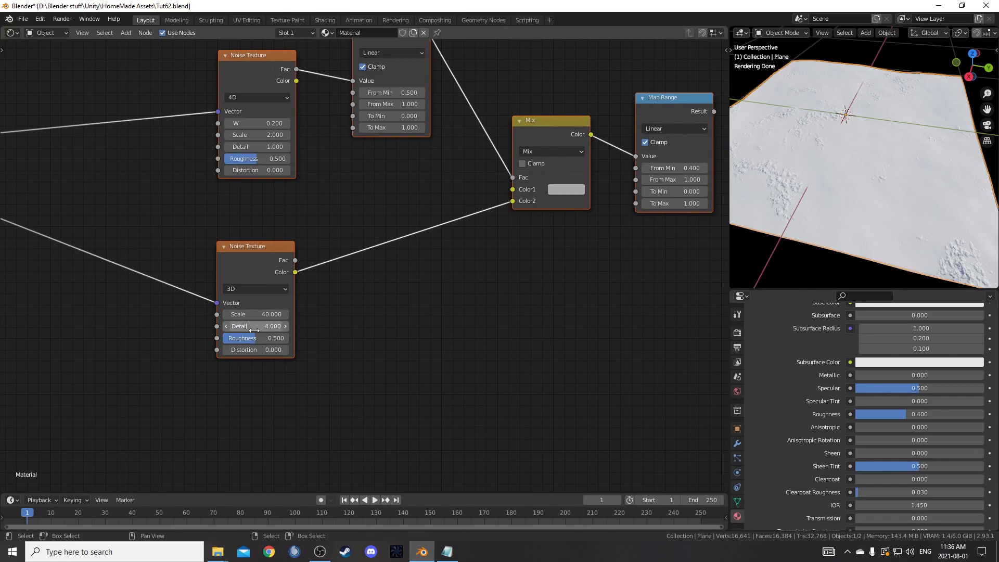
scroll(347, 309, "down", 2)
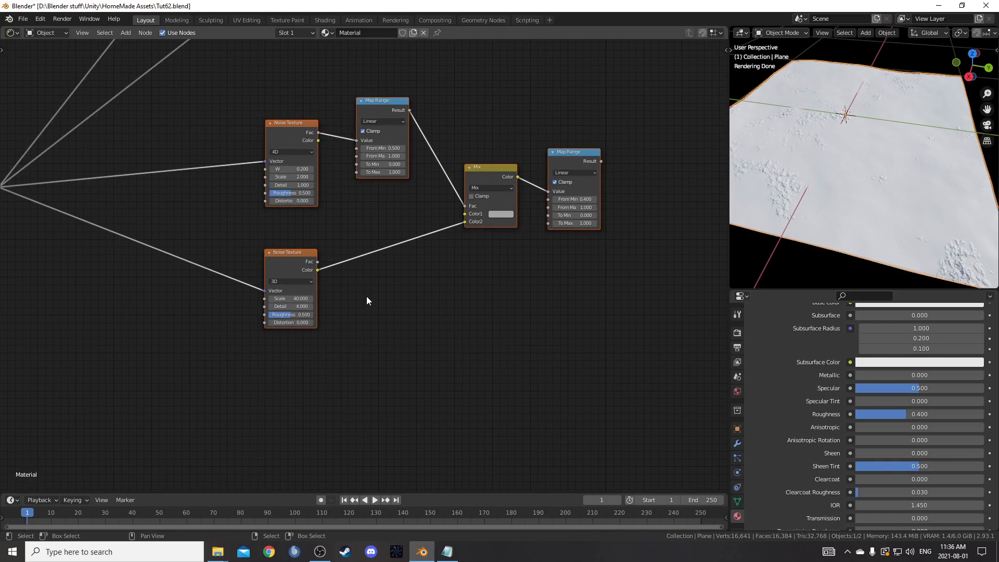
middle_click_drag(364, 297, 270, 326)
scroll(270, 325, "up", 3)
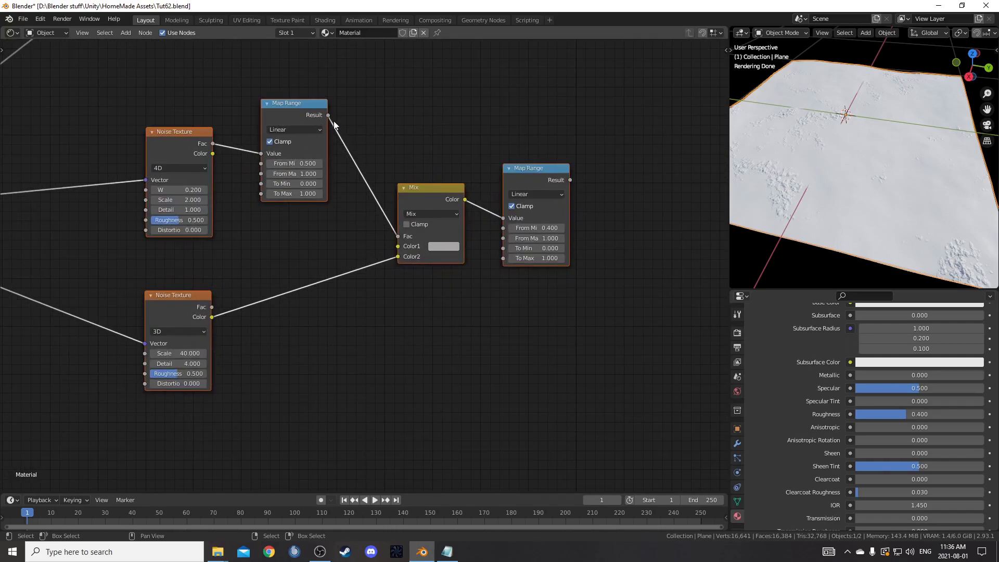
left_click(304, 119)
left_click(268, 163)
middle_click_drag(342, 246, 323, 258)
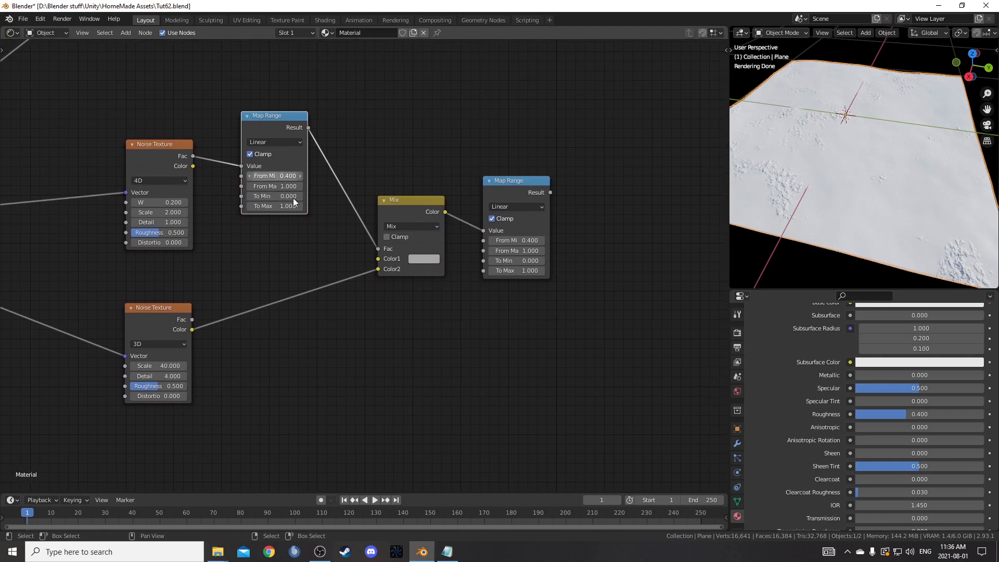
- Open the Color1 swatch of the duplicated Mix node and examine its hex value
middle_click_drag(371, 284, 315, 293)
left_click(370, 267)
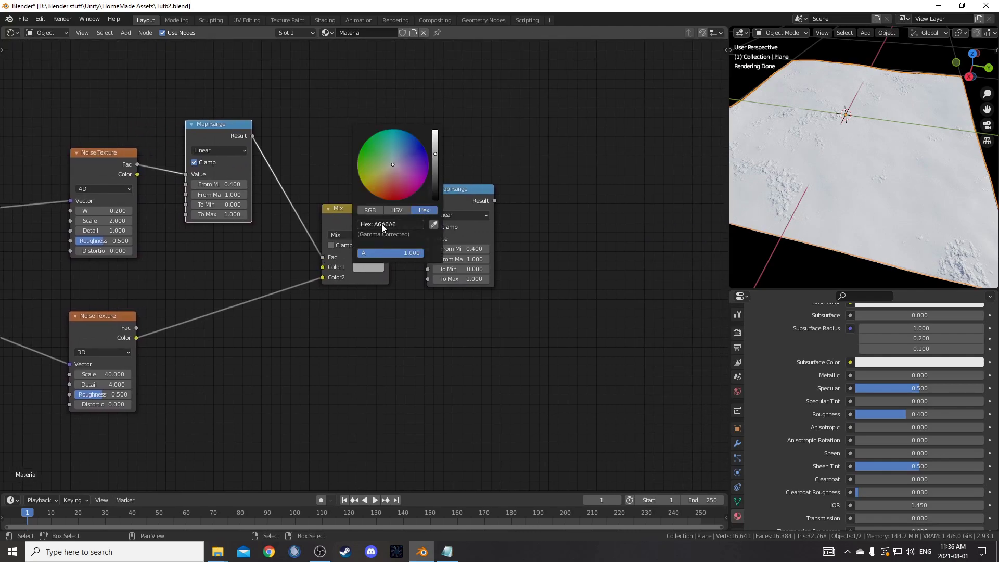
middle_click_drag(431, 348, 345, 359)
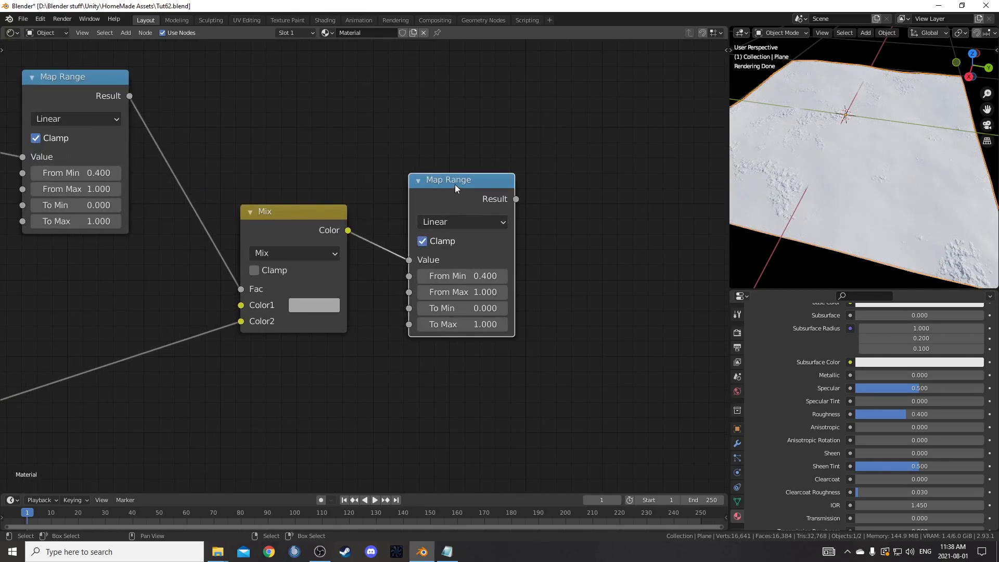
- Preview the duplicated Map Range after the lower Mix node, and set its From Min to 0.44 and From Max to 0.37
left_click(455, 183, "ctrl+shift")
middle_click_drag(505, 265, 436, 243)
scroll(440, 278, "up", 2)
left_click(381, 252)
type(".44")
key("Tab")
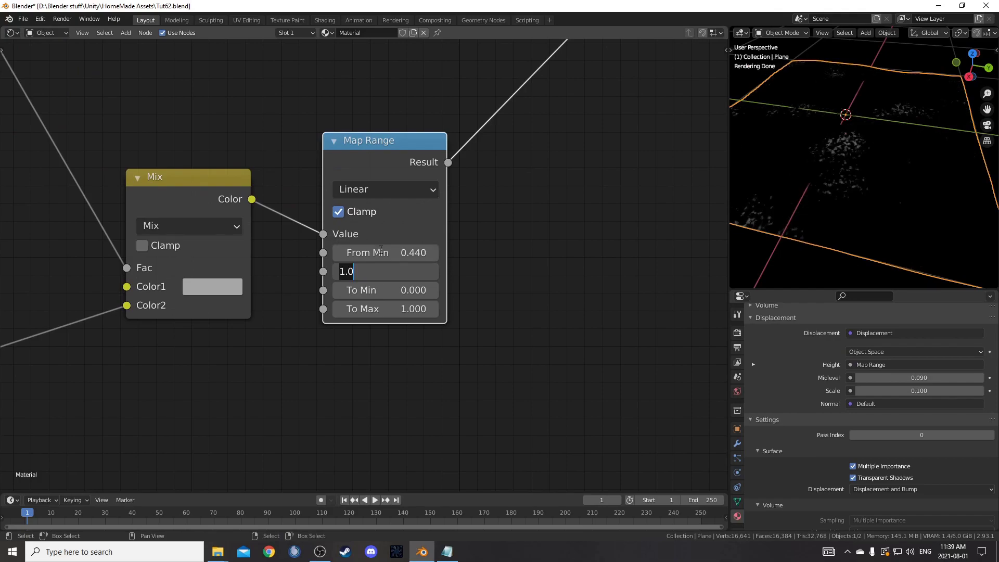
type(".37")
key("Tab")
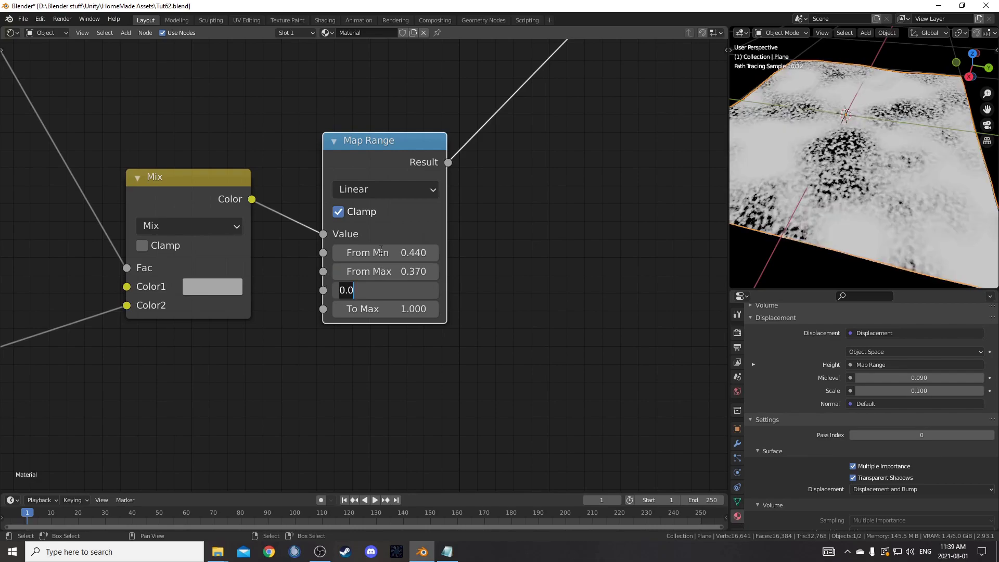
key("Return")
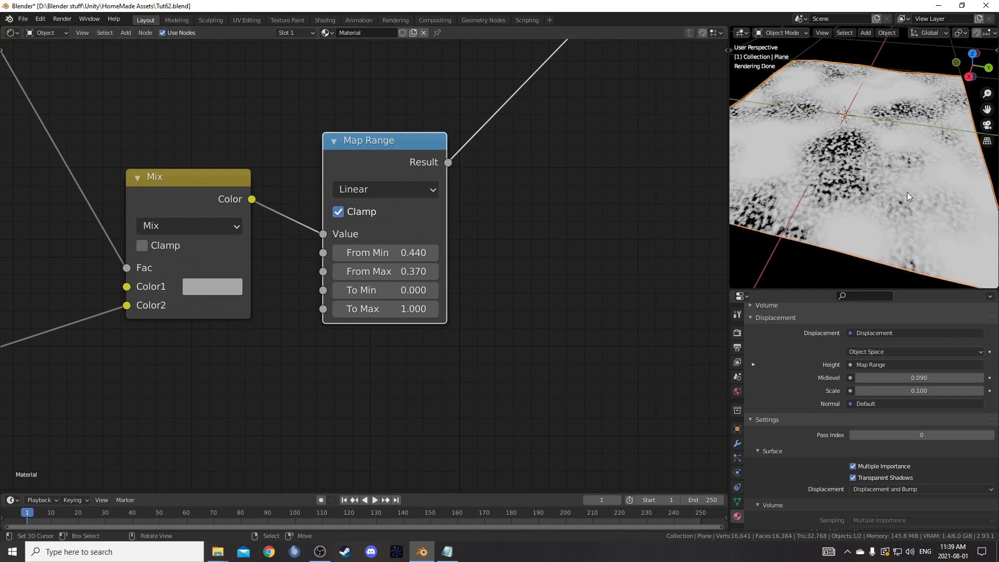
- Preview the upper chain's final Map Range and the lower chain's final Map Range to compare the two masks on the plane
scroll(368, 214, "down", 3)
scroll(368, 214, "down", 5)
middle_click_drag(394, 92, 386, 223)
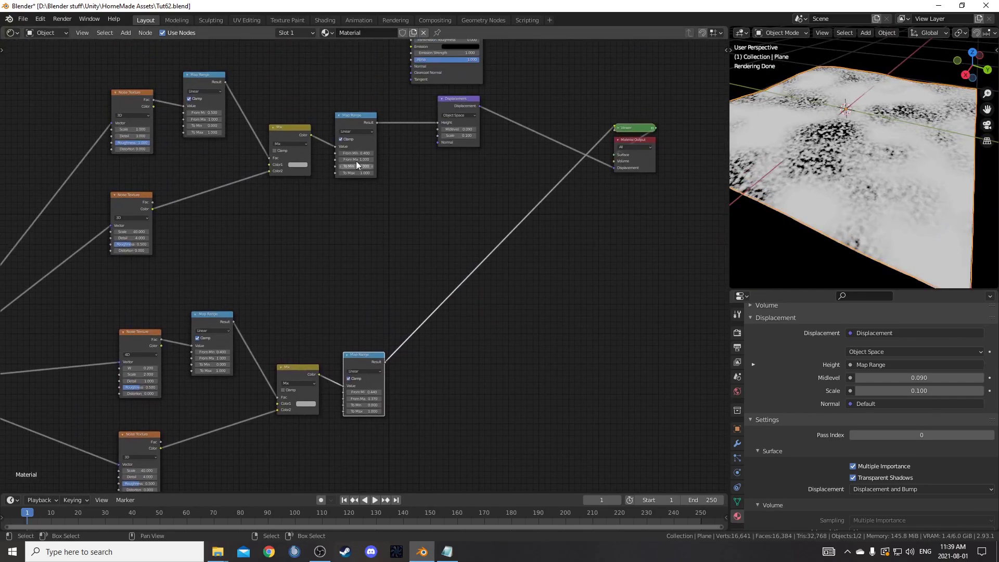
left_click(359, 119, "ctrl+shift")
middle_click_drag(344, 357, 339, 242)
left_click(342, 242, "ctrl+shift")
middle_click_drag(486, 269, 472, 227)
scroll(472, 226, "up", 4)
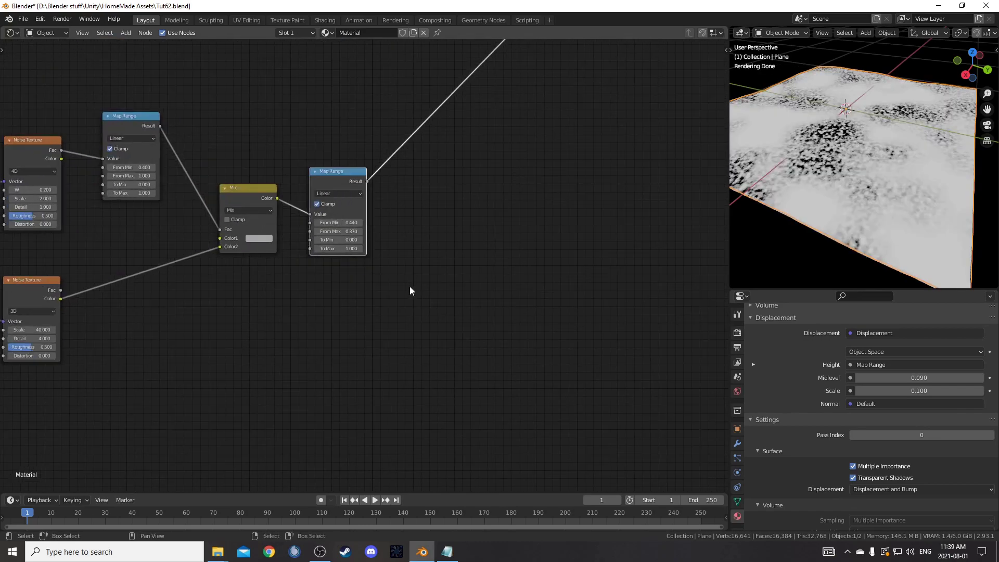
scroll(354, 274, "up", 3)
middle_click_drag(357, 294, 376, 343)
scroll(376, 344, "up", 1)
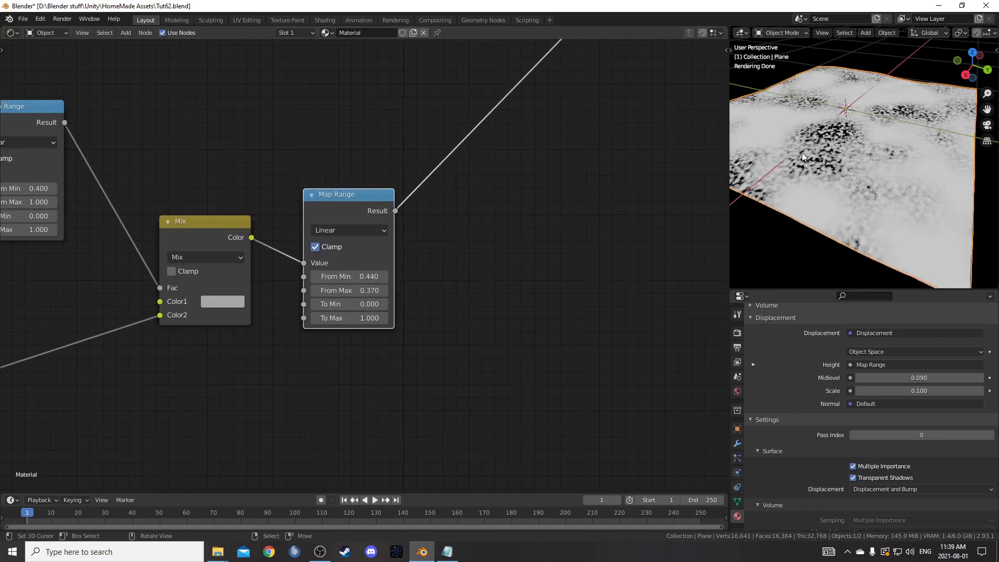
scroll(504, 255, "down", 3)
scroll(479, 307, "down", 1)
scroll(357, 145, "down", 1)
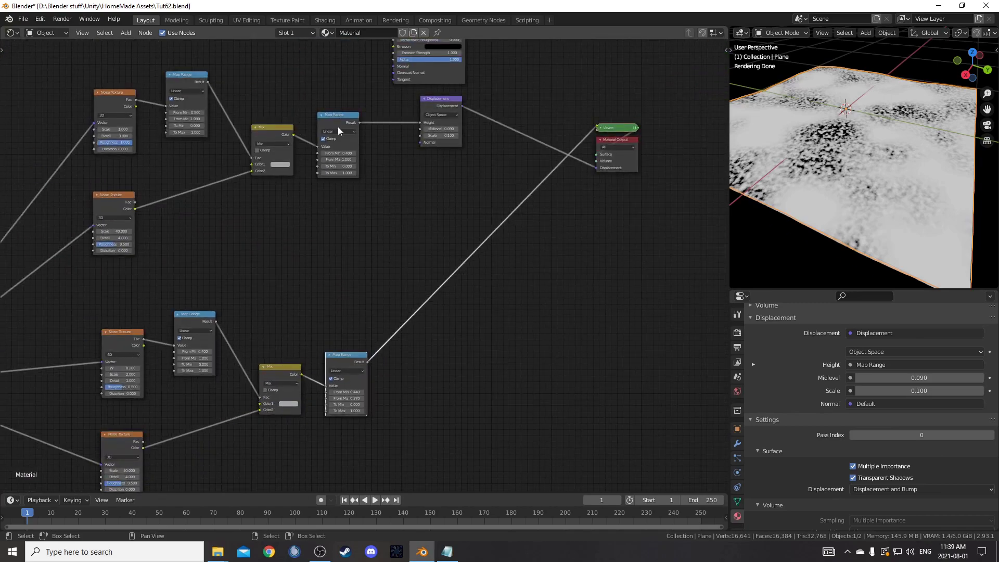
- Insert an Add math node between the upper Map Range and Displacement, and connect the lower Map Range result to its second value
middle_click_drag(544, 177, 591, 236)
scroll(460, 319, "up", 1)
key("shift+a")
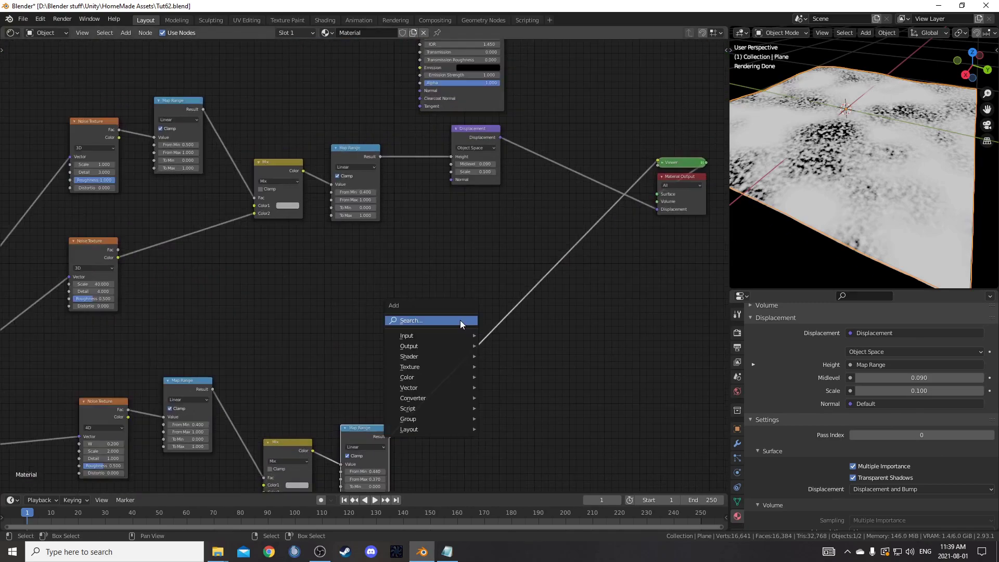
left_click(460, 320)
type("add")
key("Return")
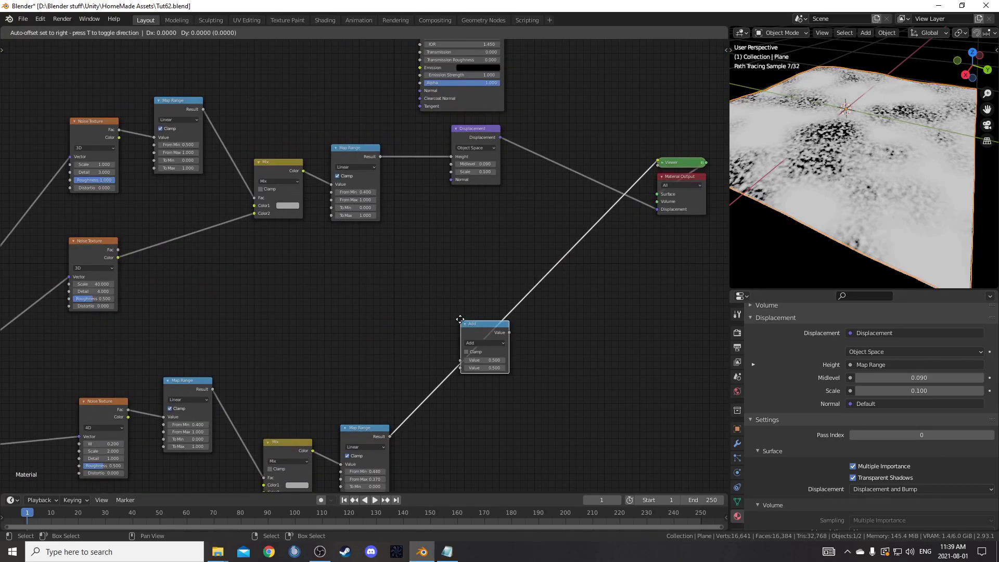
left_click(409, 133)
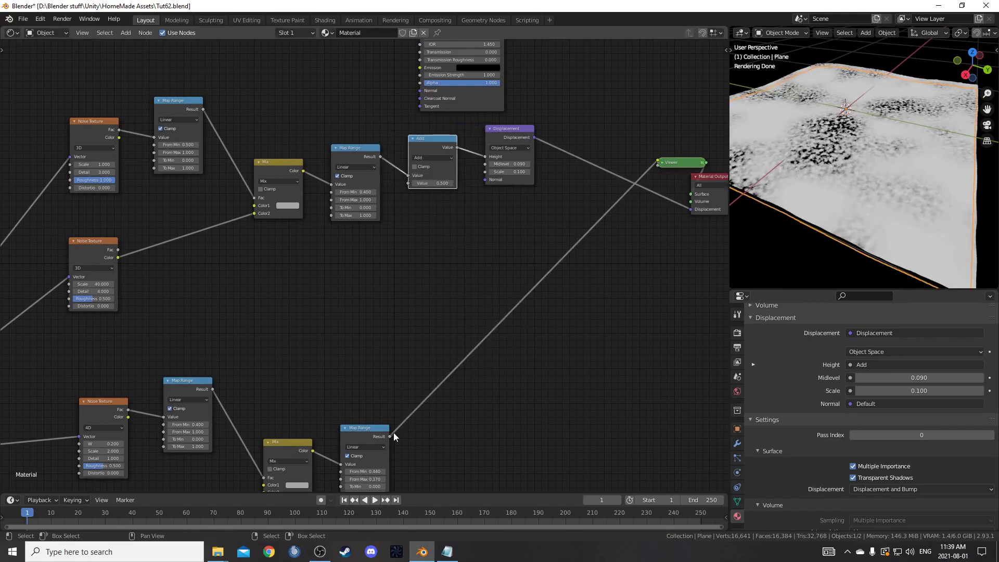
left_click_drag(390, 436, 410, 183)
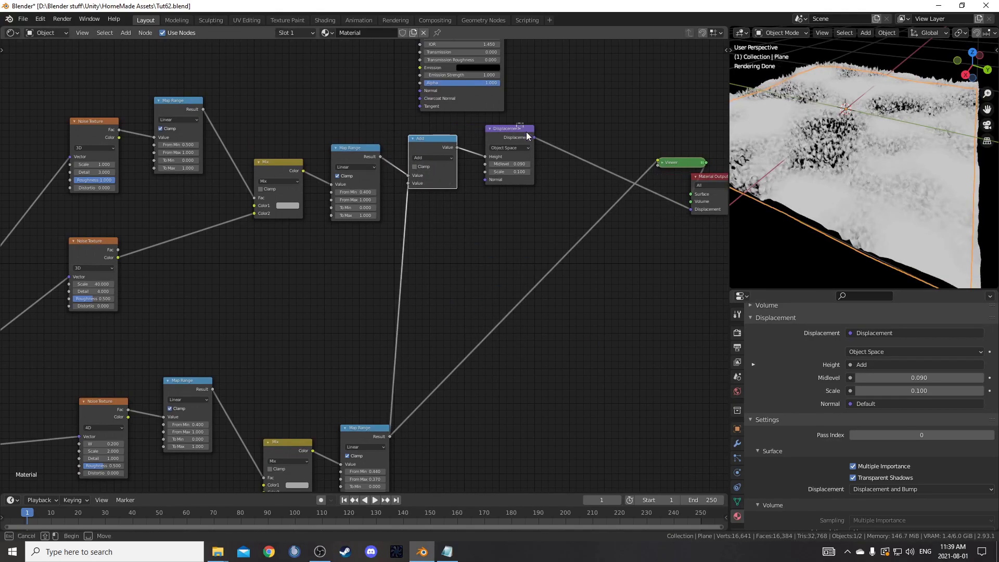
- Space out the Add and Displacement nodes, and insert a Multiply math node between each final Map Range and the Add node
left_click(521, 130)
left_click_drag(521, 130, 598, 219)
left_click_drag(436, 139, 438, 176)
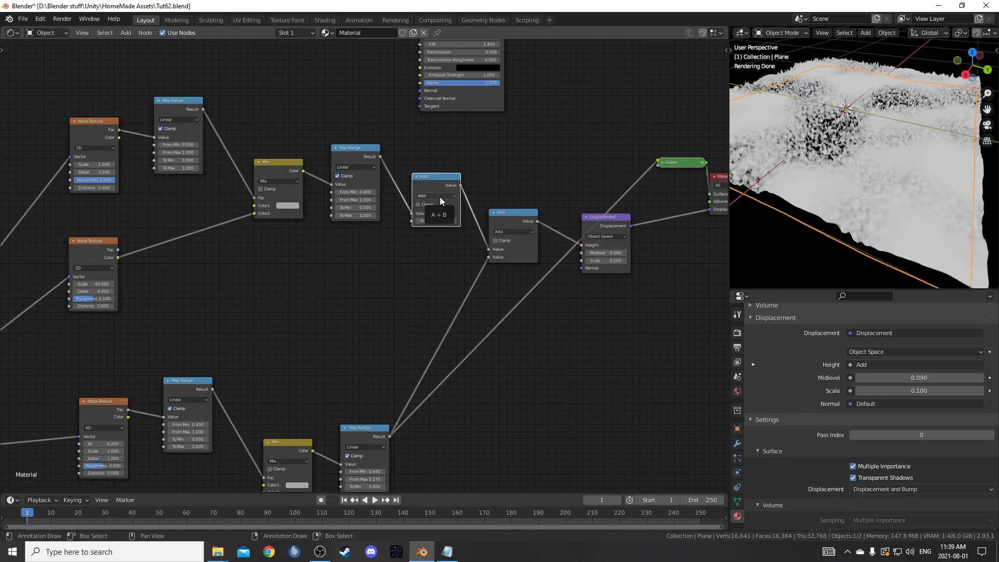
left_click(439, 197)
left_click(425, 231)
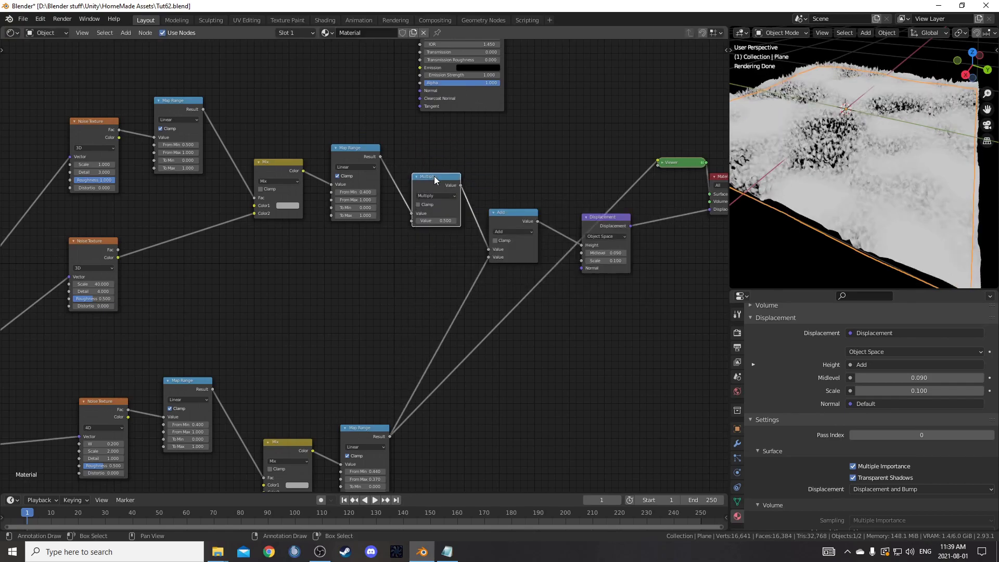
key("shift+d")
left_click(430, 299)
- Set the multiplier of the upper Multiply node to 1
scroll(428, 263, "up", 2)
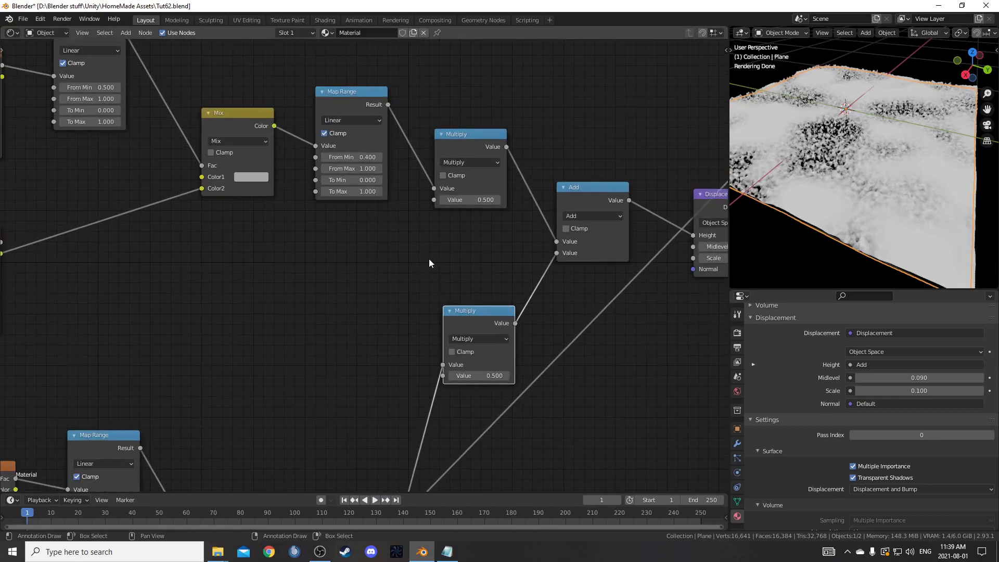
left_click(477, 202)
type("0.5")
key("BackSpace")
key("BackSpace")
key("BackSpace")
type("1")
key("Return")
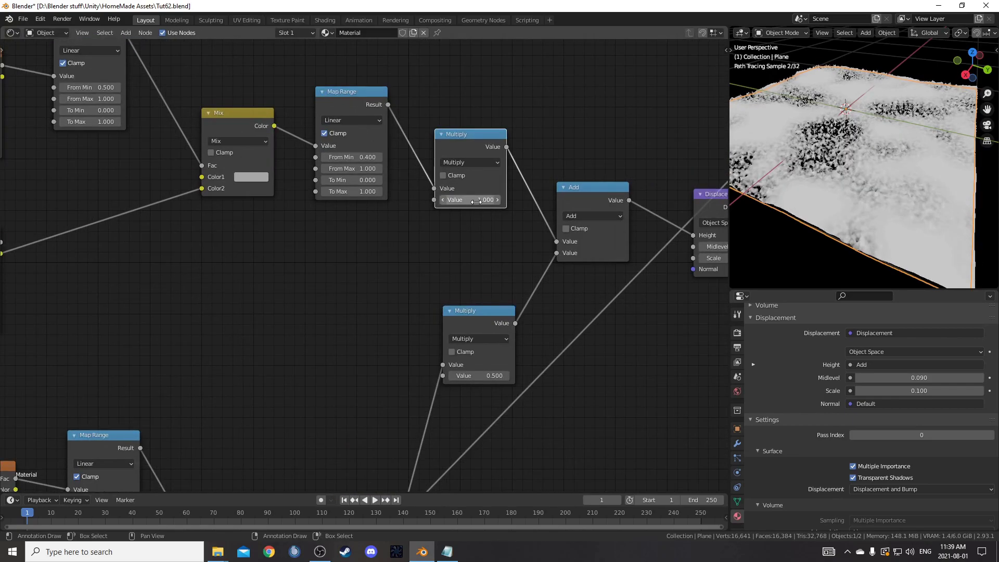
- Set the multiplier of the lower Multiply node to 0.8 and inspect the displaced plane
middle_click_drag(448, 307, 445, 248)
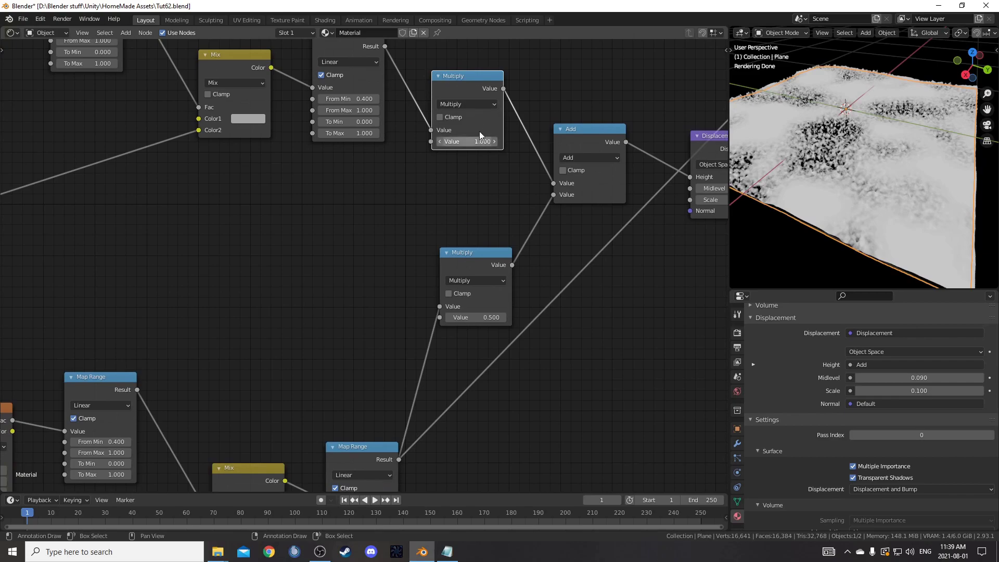
left_click(485, 317)
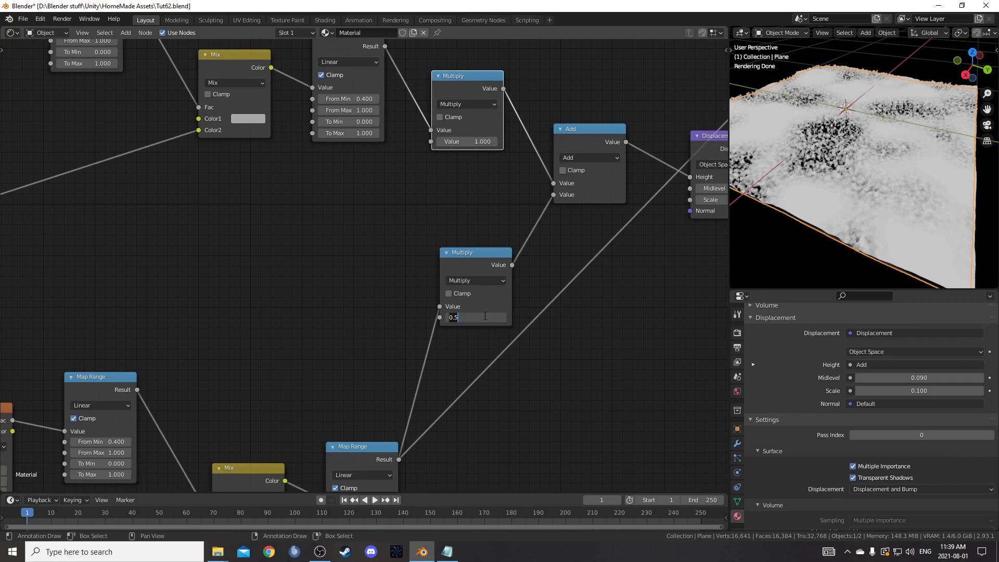
type(".8")
key("Return")
scroll(591, 276, "down", 6)
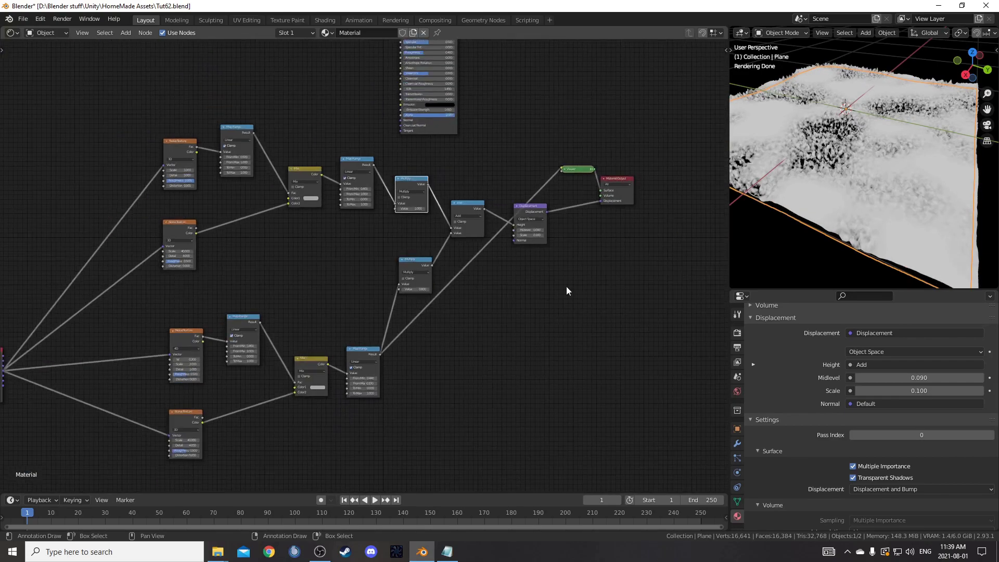
left_click(395, 235, "ctrl+shift")
middle_click_drag(769, 233, 885, 222)
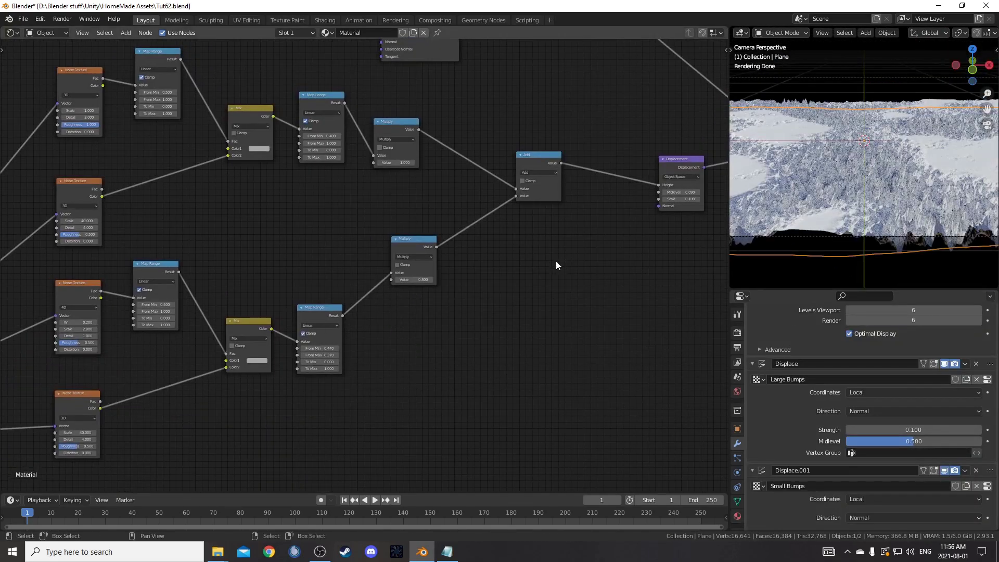
- Set the multiplier of the lower Multiply node to 0.1
scroll(555, 260, "up", 3)
left_click(438, 286)
type(".1")
key("Return")
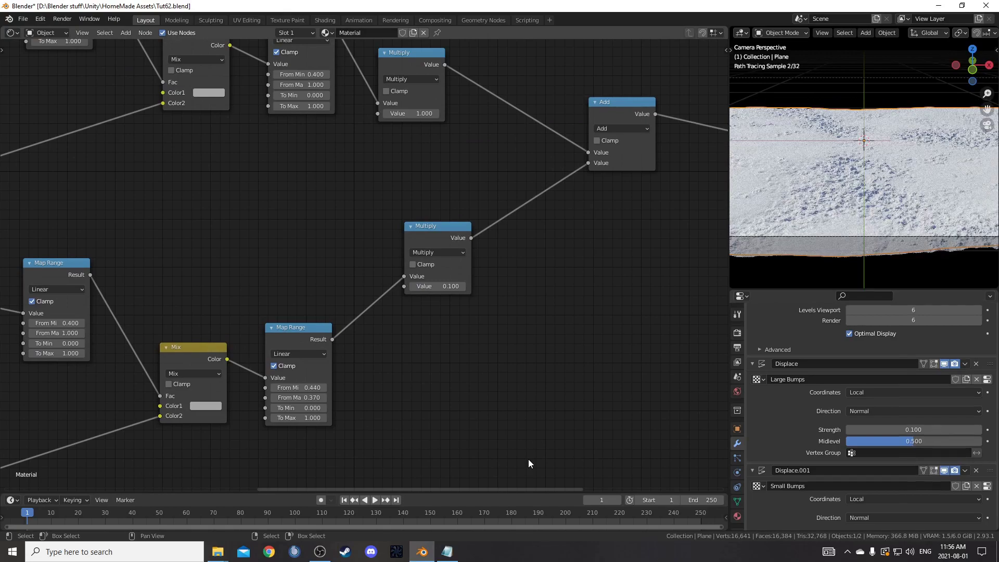
middle_click_drag(482, 378, 482, 378)
scroll(484, 350, "down", 4)
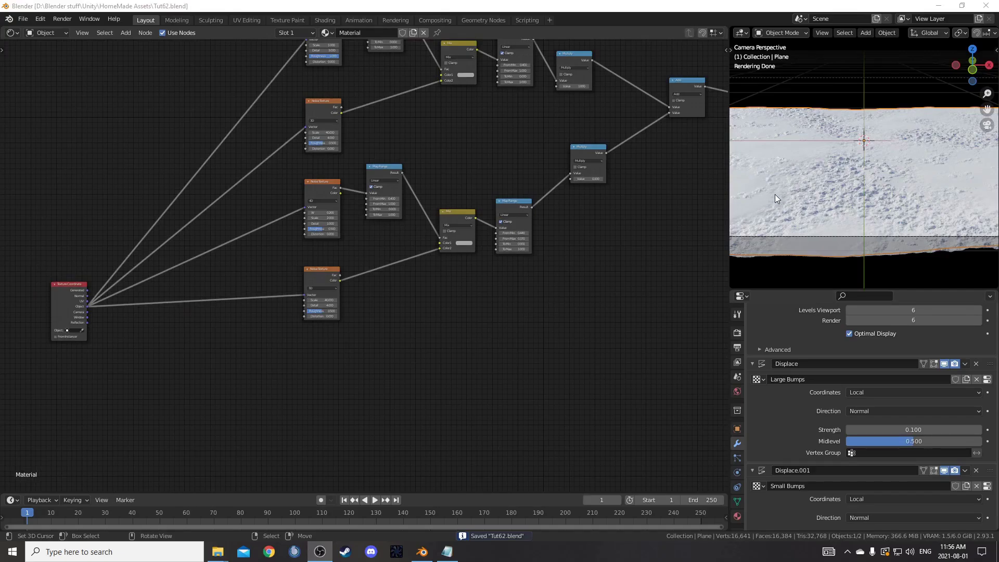
- Duplicate the lowest Noise Texture below the original, keeping its vector link to the Texture Coordinate node's Object output
scroll(776, 177, "up", 2)
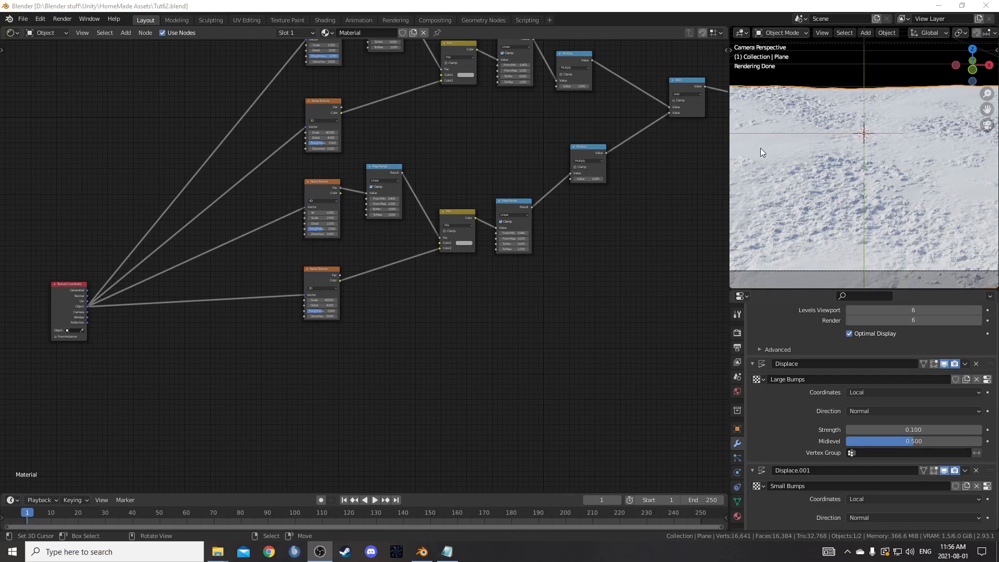
middle_click_drag(331, 376, 436, 266)
scroll(442, 260, "up", 2)
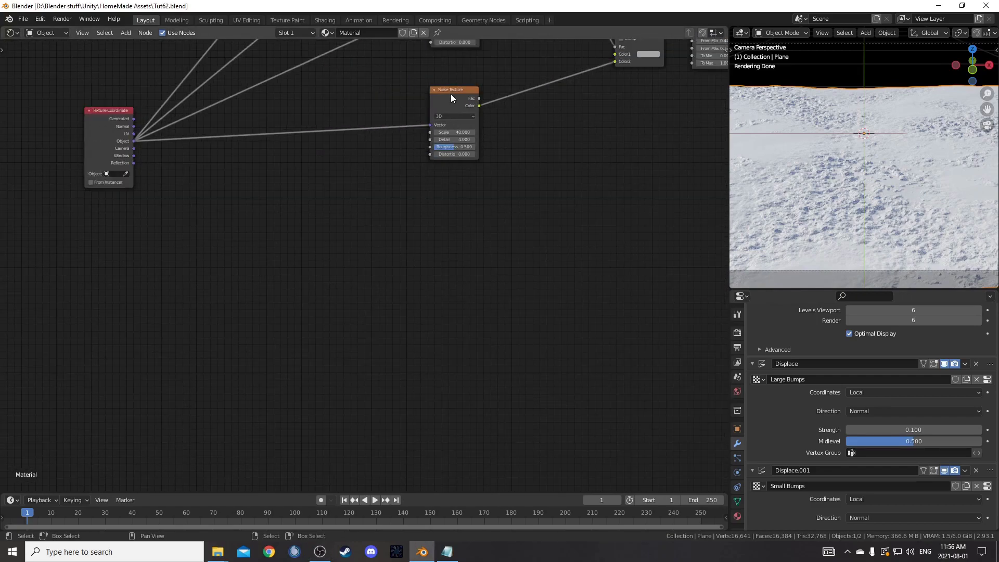
left_click(451, 91)
key("shift+d")
right_click(444, 200)
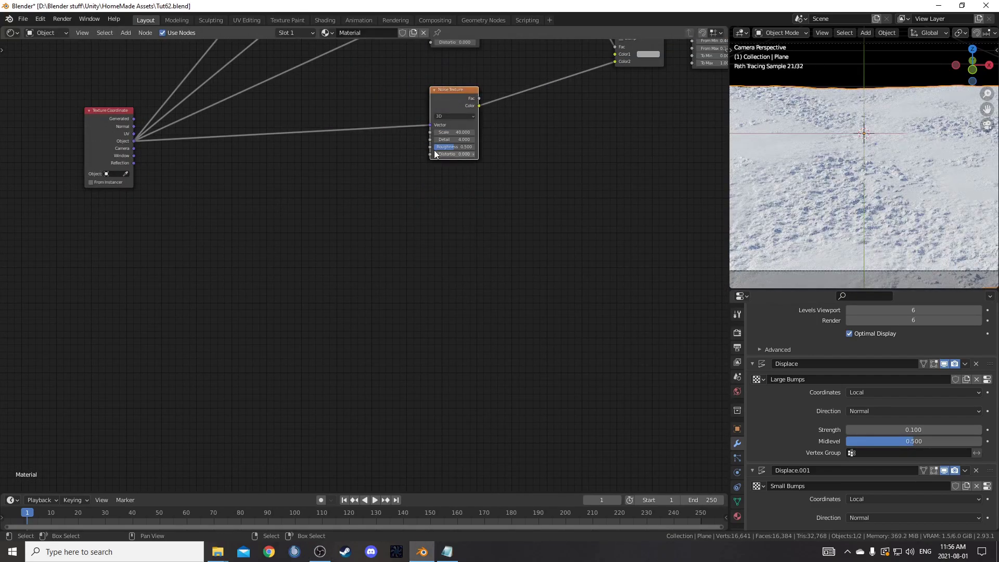
key("shift+d")
left_click(451, 225)
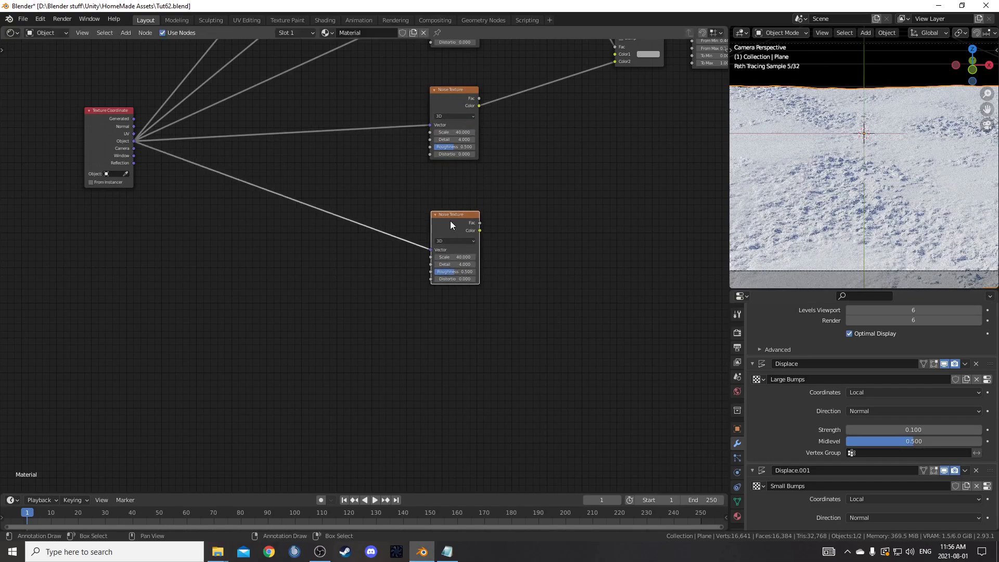
- Preview the newly duplicated Noise Texture and set its Scale to 6 and Detail to 6
scroll(451, 224, "up", 2)
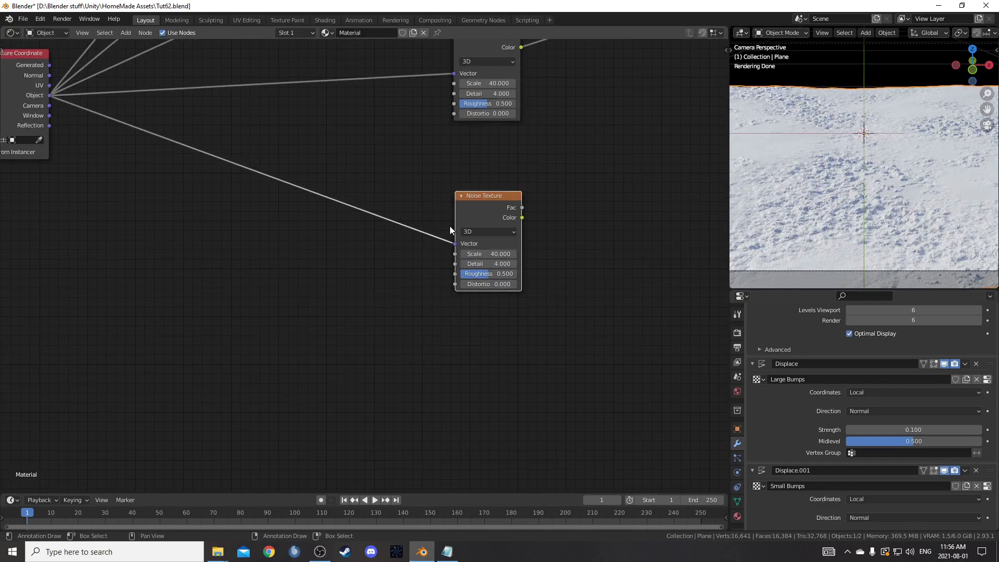
left_click(492, 204, "ctrl+shift")
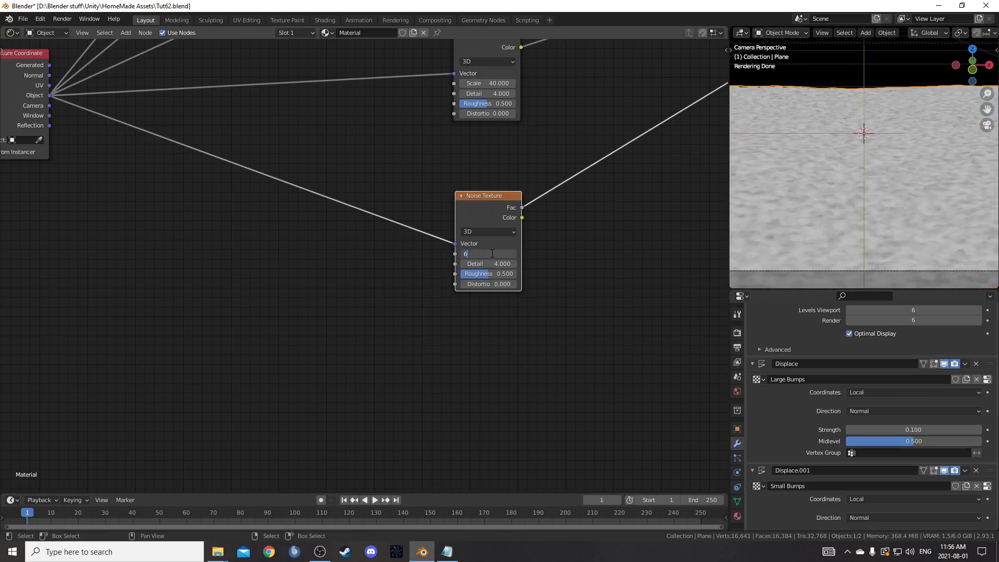
key("Tab")
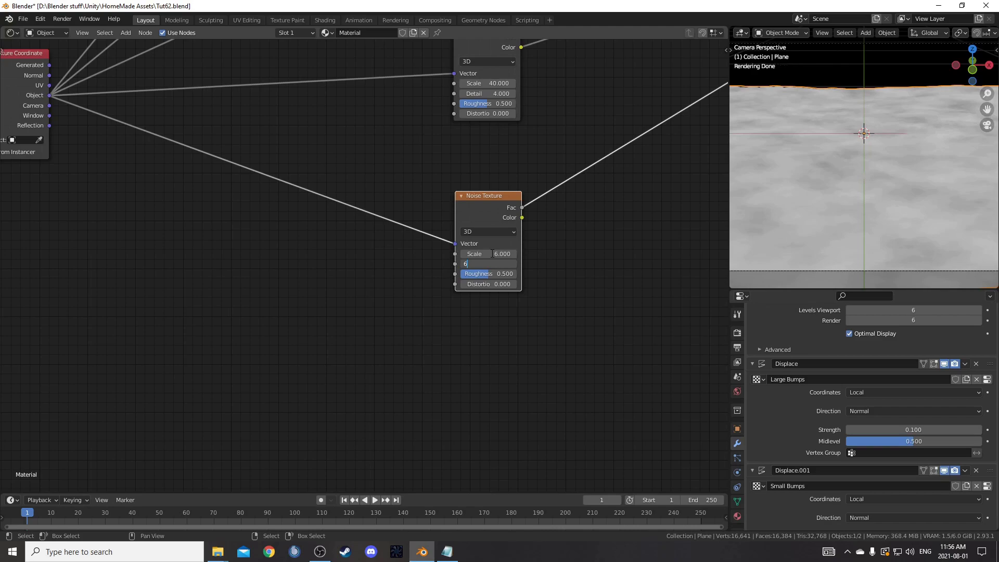
type("6")
key("Return")
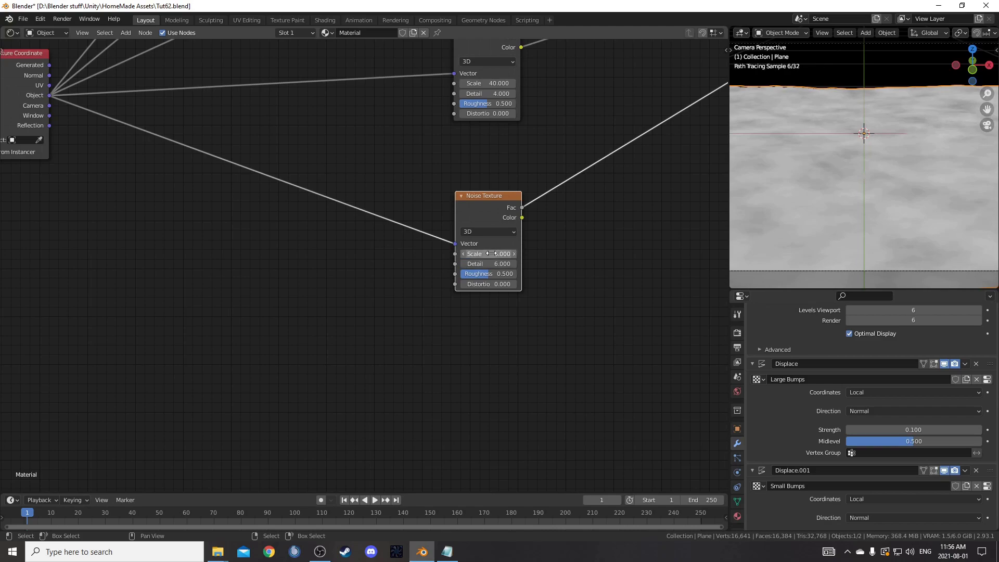
- Move the previewed Noise Texture up, duplicate it below with its vector link, and set the copy's Scale to 2 and Detail to 2
left_click_drag(472, 223, 470, 162)
key("shift+d")
left_click(479, 320)
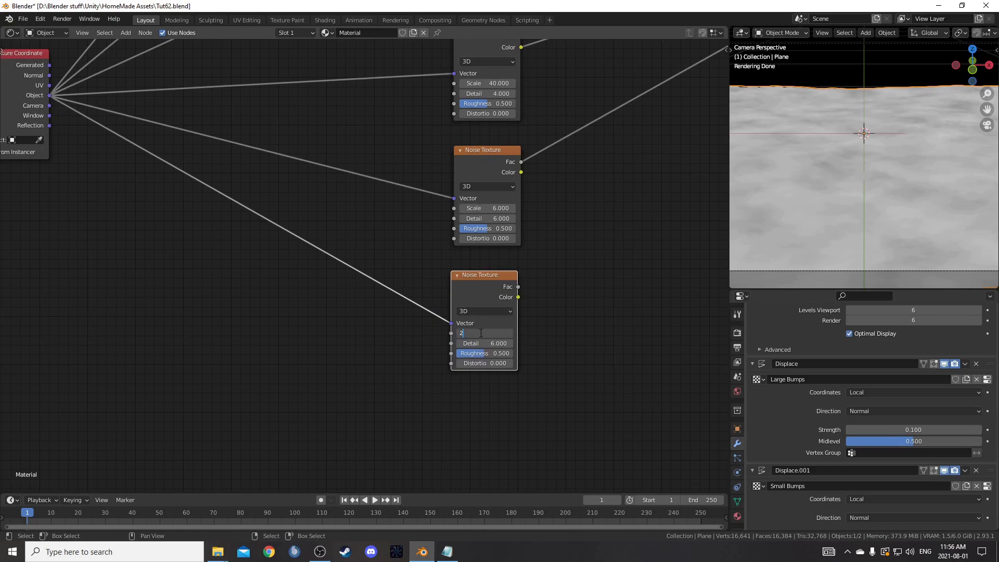
left_click(480, 333)
type("2")
key("Tab")
key("Return")
- Add a Mix color node on the output link of the Noise Texture with Scale 6, feeding its Fac into Color1
middle_click_drag(543, 353, 484, 359)
middle_click_drag(672, 220, 499, 288)
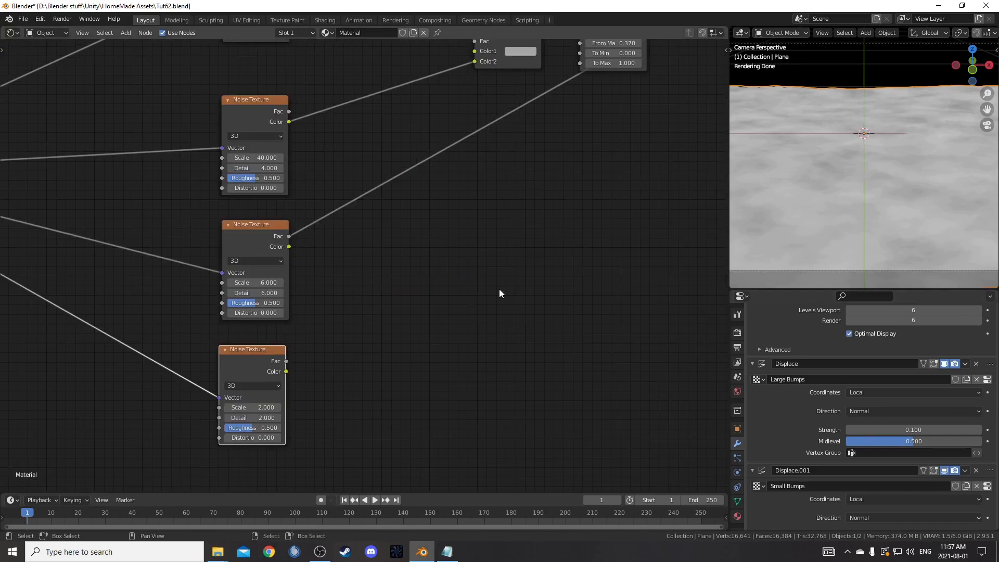
key("shift+a")
left_click(499, 289)
type("mix")
key("Return")
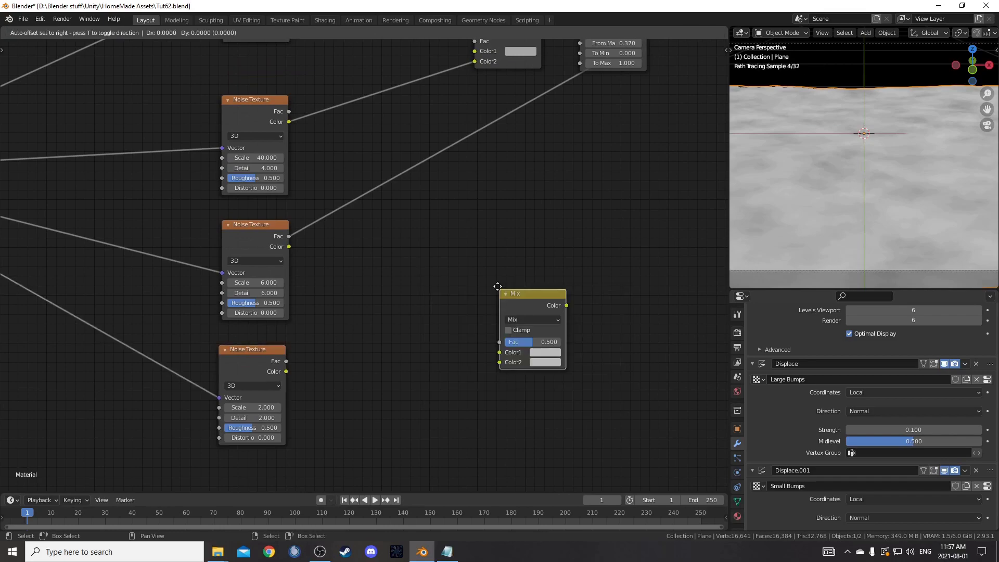
left_click(387, 201)
scroll(451, 307, "up", 2)
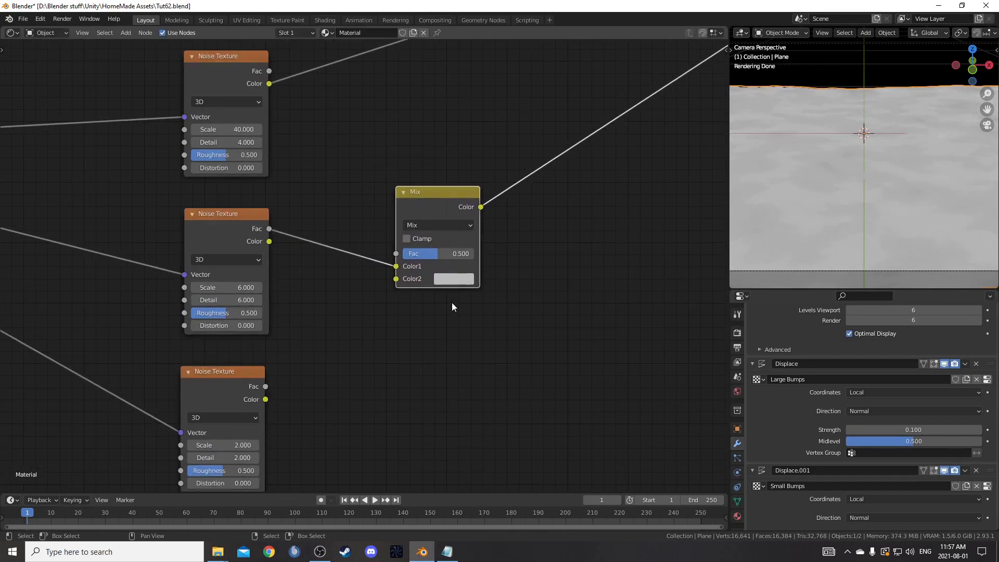
- Open the Color2 swatch of the new Mix node to check its hex value
scroll(452, 307, "left", 5, "ctrl")
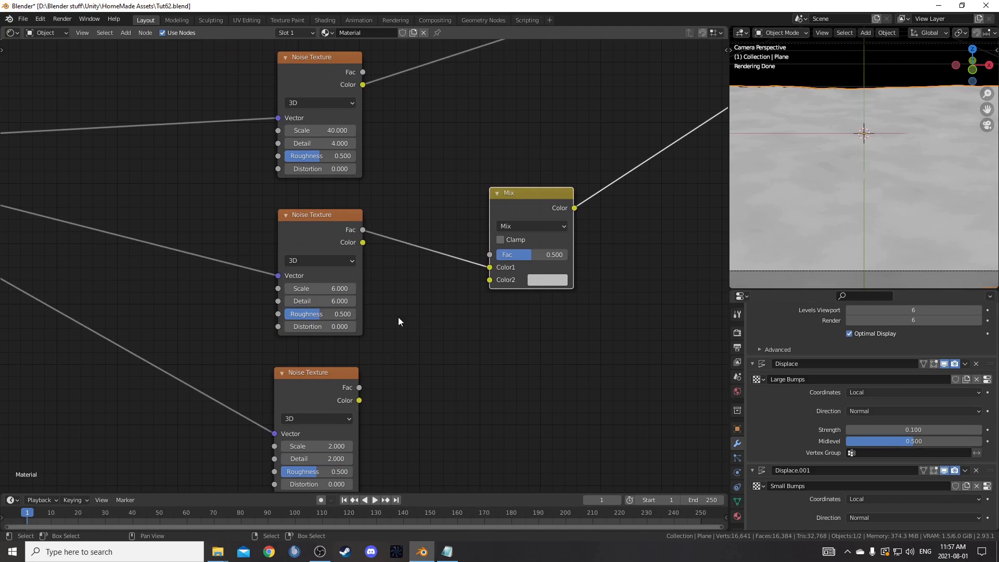
left_click(553, 280)
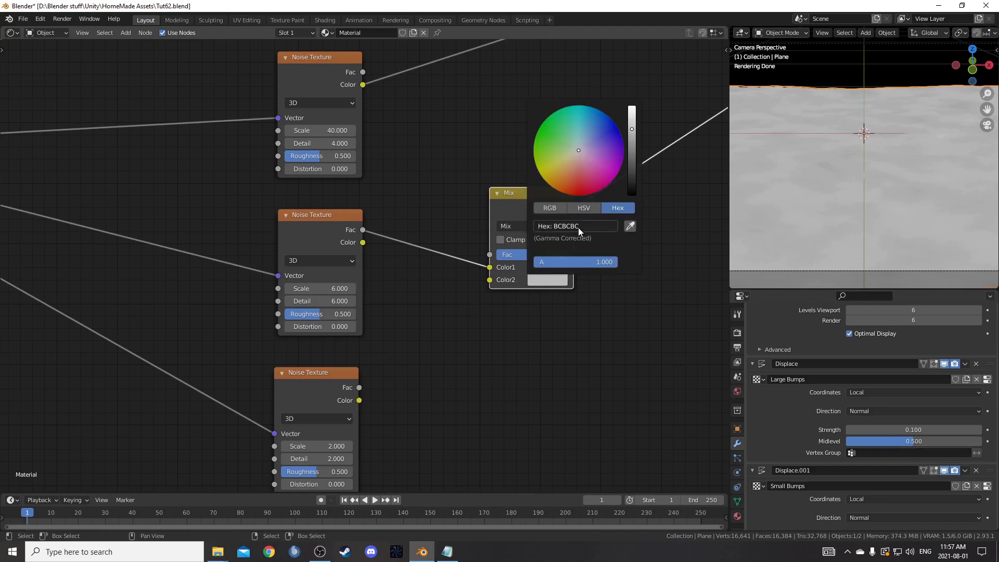
scroll(500, 437, "down", 2)
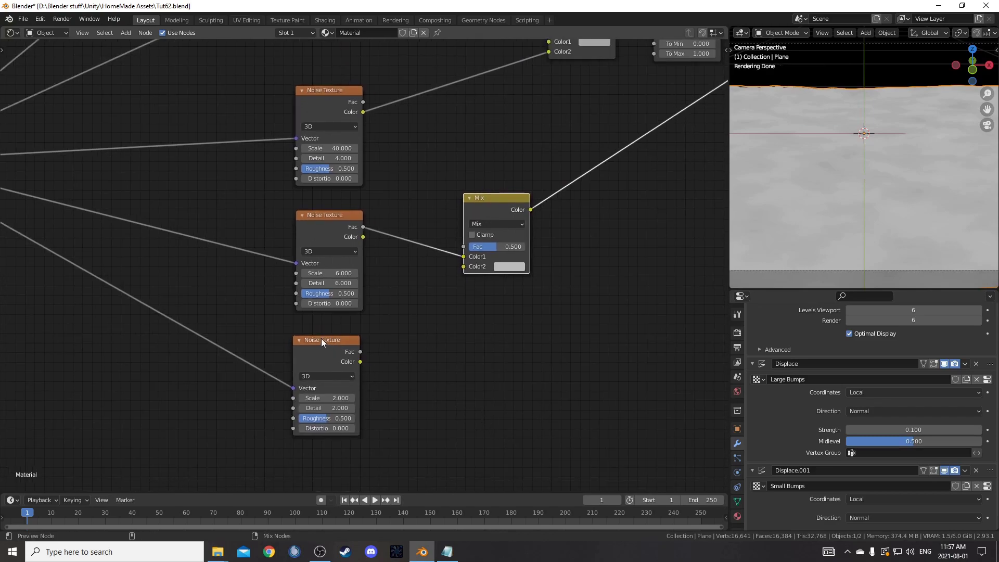
- Preview the Noise Texture with Scale 2, insert a Map Range node on its Fac output, and move the Mix node clear of it
left_click(318, 339, "ctrl+shift")
key("shift+a")
type("m")
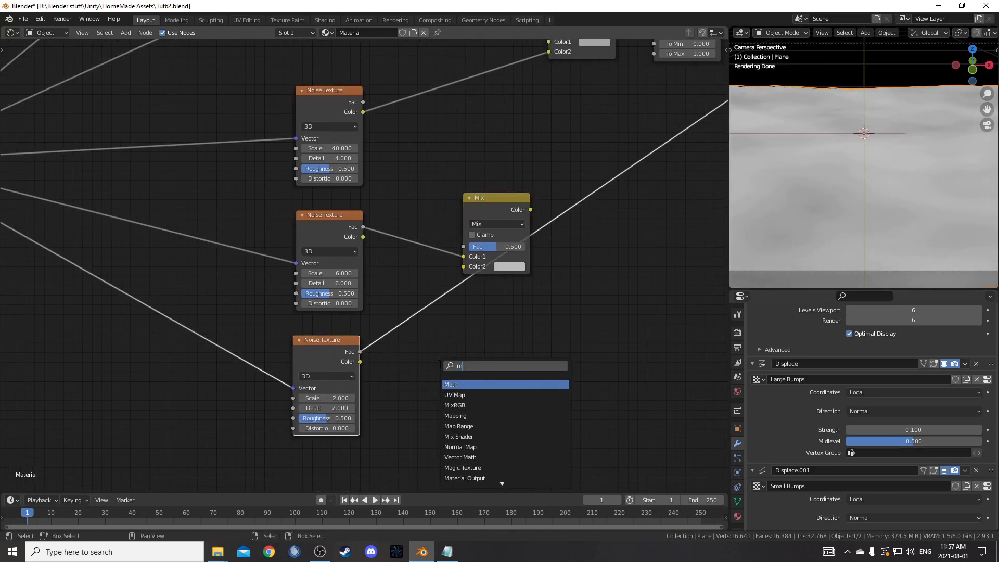
type("ap")
key("Down")
key("Down")
key("Return")
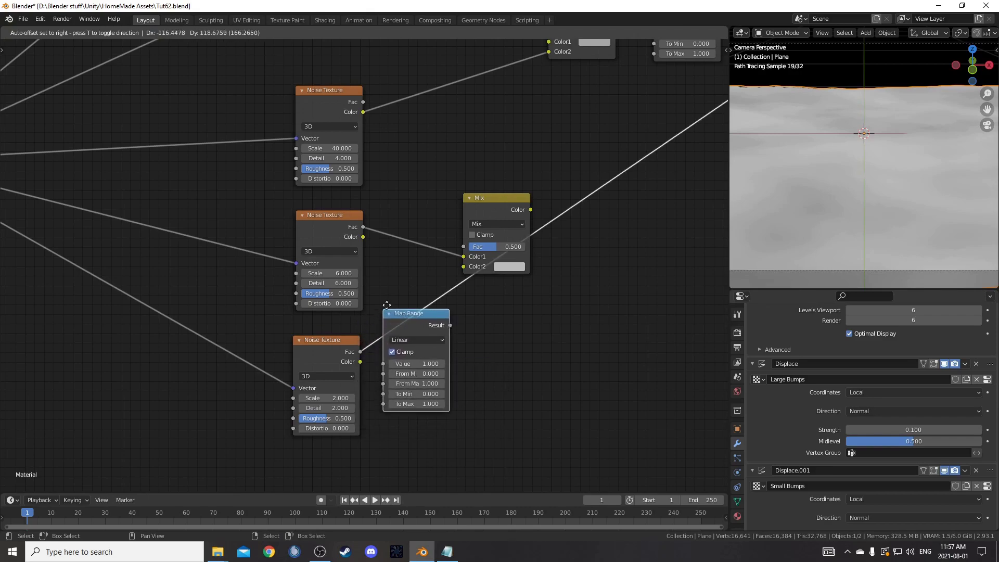
left_click(388, 307)
scroll(454, 416, "up", 2)
middle_click_drag(457, 383, 381, 339)
left_click_drag(498, 118, 540, 102)
- Set the new Map Range node's From Min to 0.46, From Max to 0.58 and To Max to 0.6
scroll(380, 348, "up", 1)
left_click(379, 348)
type(".46")
key("Tab")
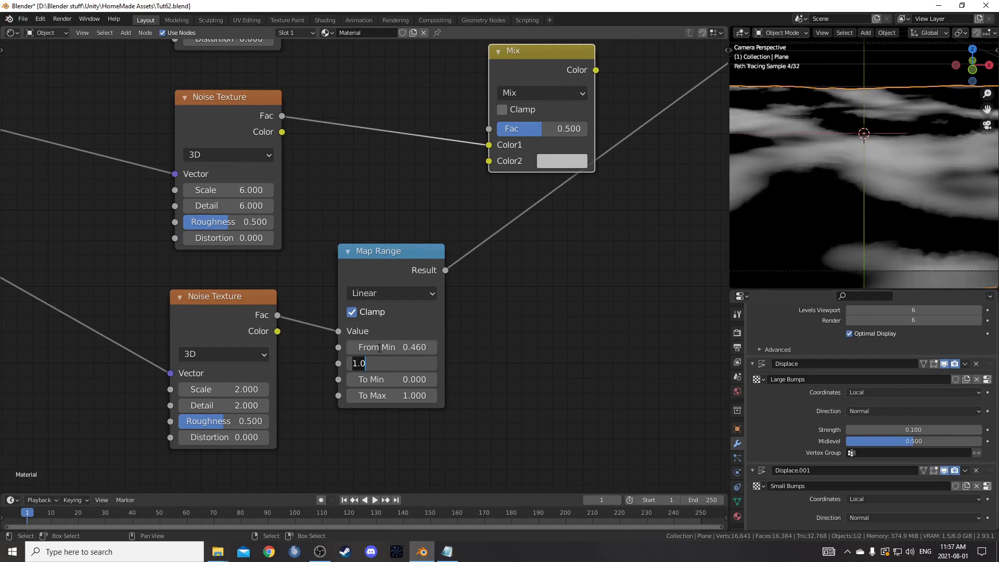
type(".58")
key("Tab")
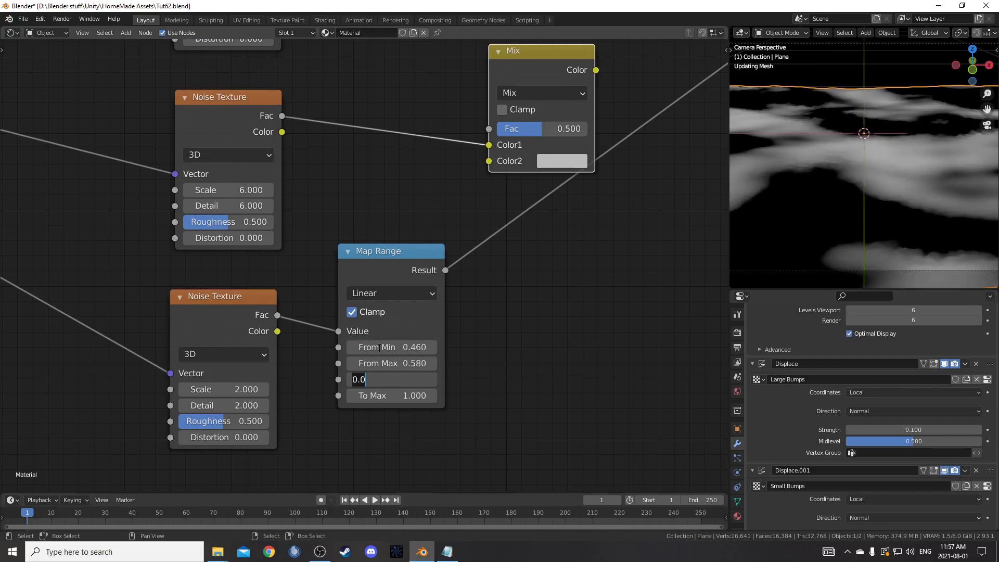
key("Tab")
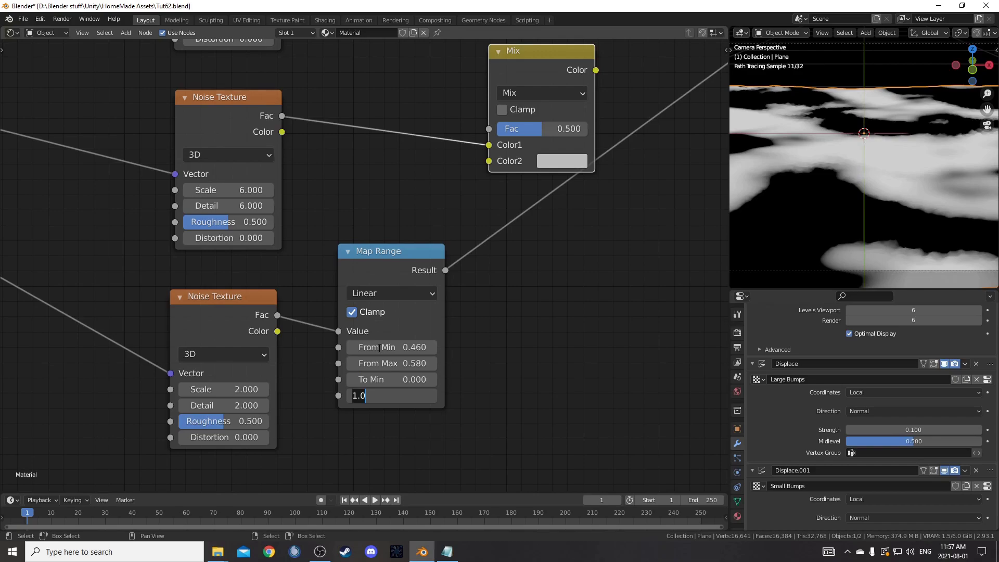
type(".6")
key("Return")
- Connect the Map Range Result to the third layer's Mix Fac, preview the Mix node, and reposition it farther along the tree
scroll(342, 238, "down", 6)
middle_click_drag(484, 233, 389, 295)
left_click_drag(326, 327, 327, 318)
left_click_drag(351, 239, 350, 239)
left_click_drag(382, 198, 423, 186)
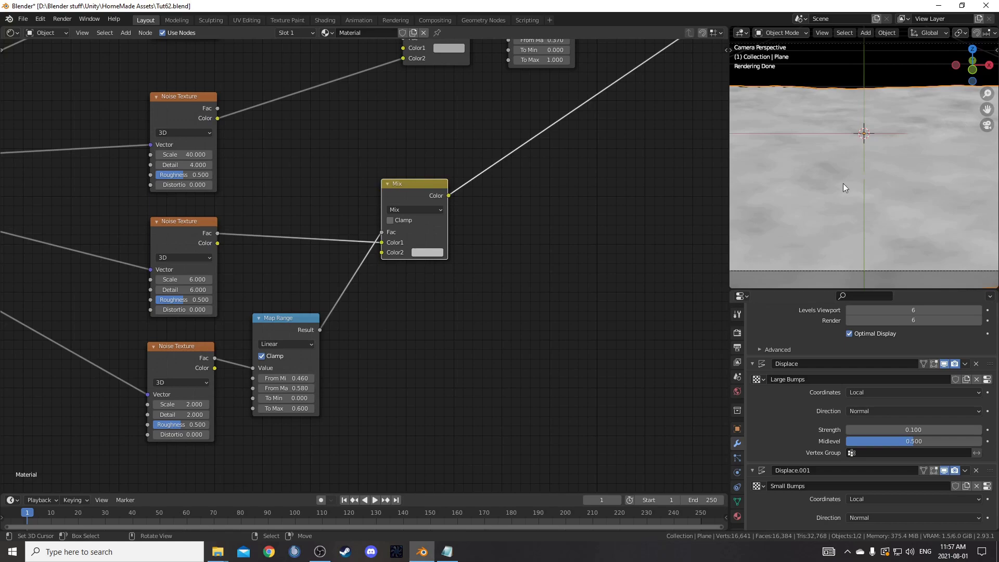
scroll(382, 258, "down", 4)
middle_click_drag(382, 258, 320, 282)
left_click_drag(345, 235, 395, 264)
- Duplicate the Add node onto the link before Displacement and connect the third layer's Mix Color to the copy's second Value
middle_click_drag(675, 69, 353, 250)
scroll(353, 249, "down", 1)
left_click(342, 121)
key("shift+d")
left_click(386, 128)
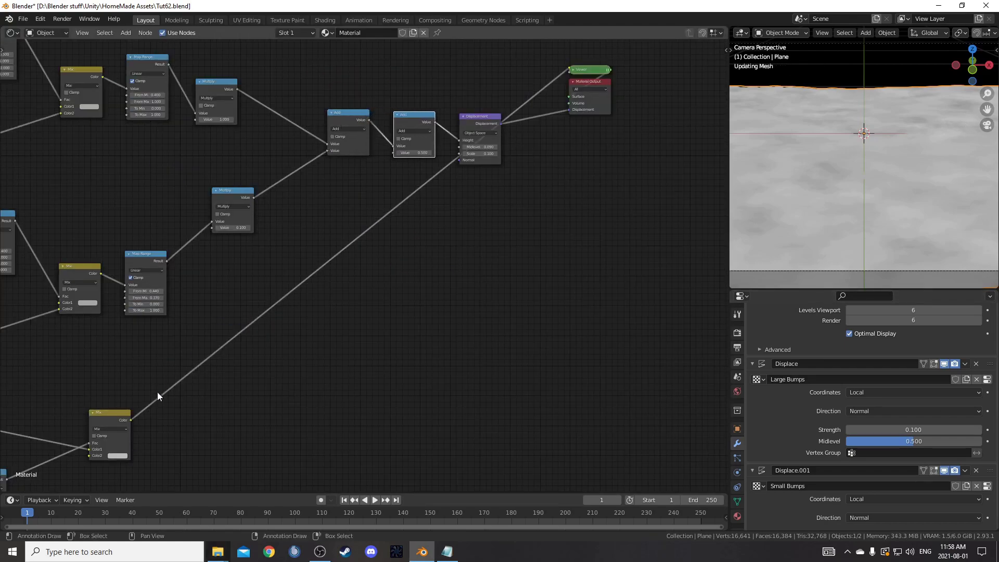
right_click_drag(145, 388, 394, 170, "alt")
- Preview the Principled BSDF and orbit the plane to examine the added displacement layer
middle_click_drag(422, 222, 509, 401)
scroll(364, 214, "down", 5)
left_click(345, 197, "ctrl+shift")
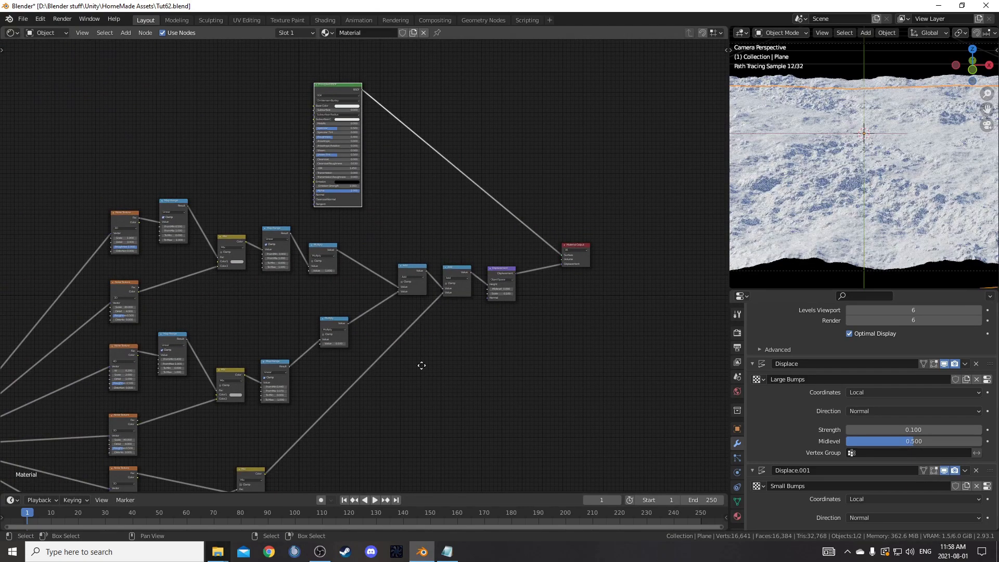
middle_click_drag(422, 357, 471, 281)
middle_click_drag(892, 196, 879, 203)
- Duplicate the Multiply node onto the link between the third layer's Mix node and the second Add node
scroll(525, 310, "up", 3)
middle_click_drag(433, 352, 511, 240)
scroll(511, 240, "up", 2)
middle_click_drag(494, 171, 401, 249)
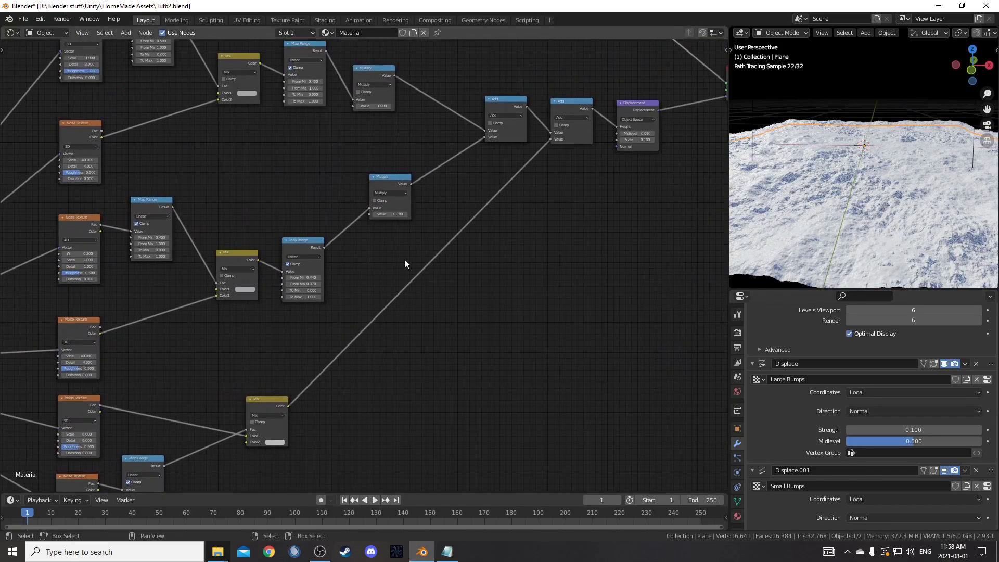
key("shift+d")
left_click(422, 239)
scroll(462, 326, "up", 2)
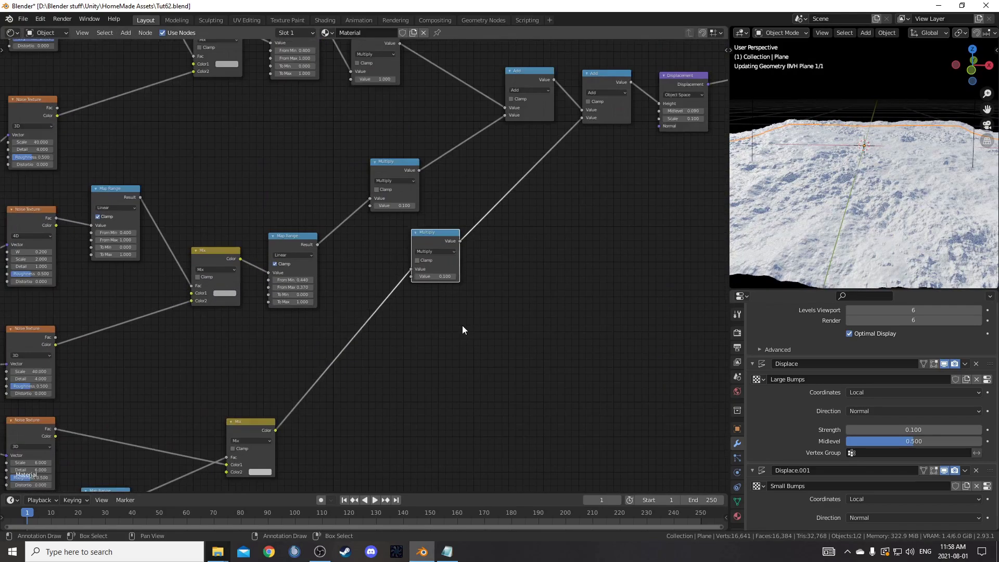
middle_click_drag(462, 325, 431, 328)
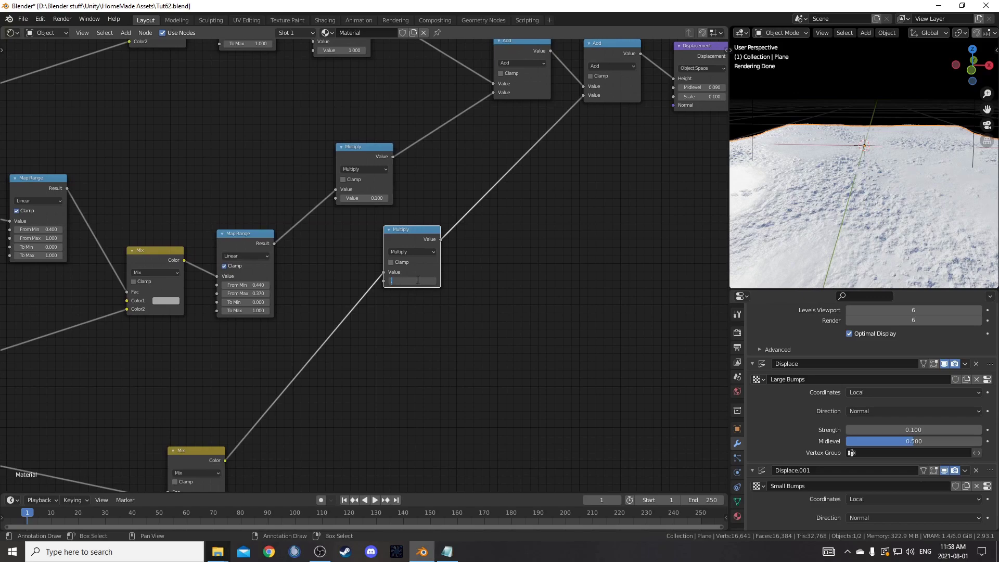
- Set the duplicated Multiply node's value to 0.2, raise it to 0.4, and lower it by one increment
type(".2")
key("Return")
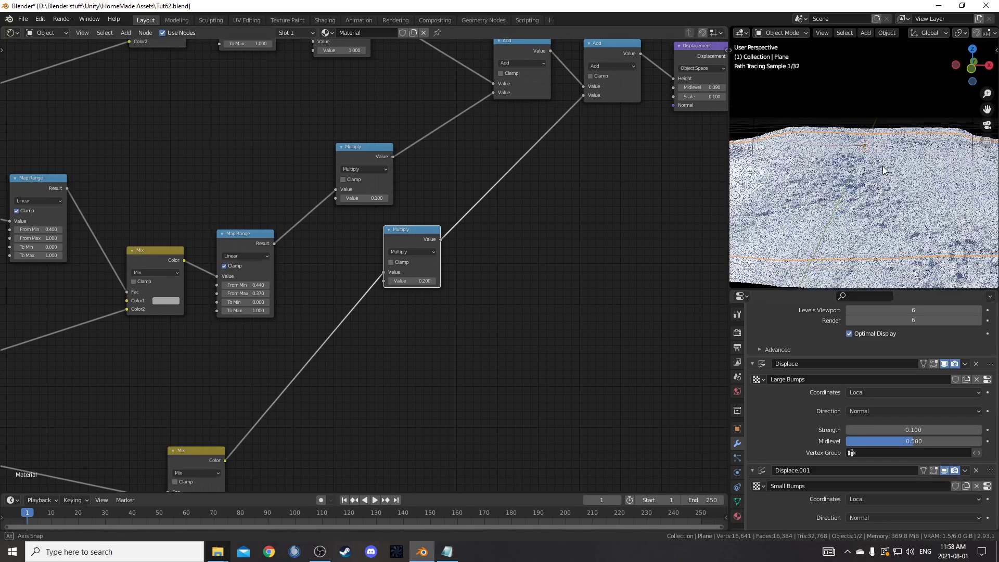
left_click(434, 281)
left_click(434, 281)
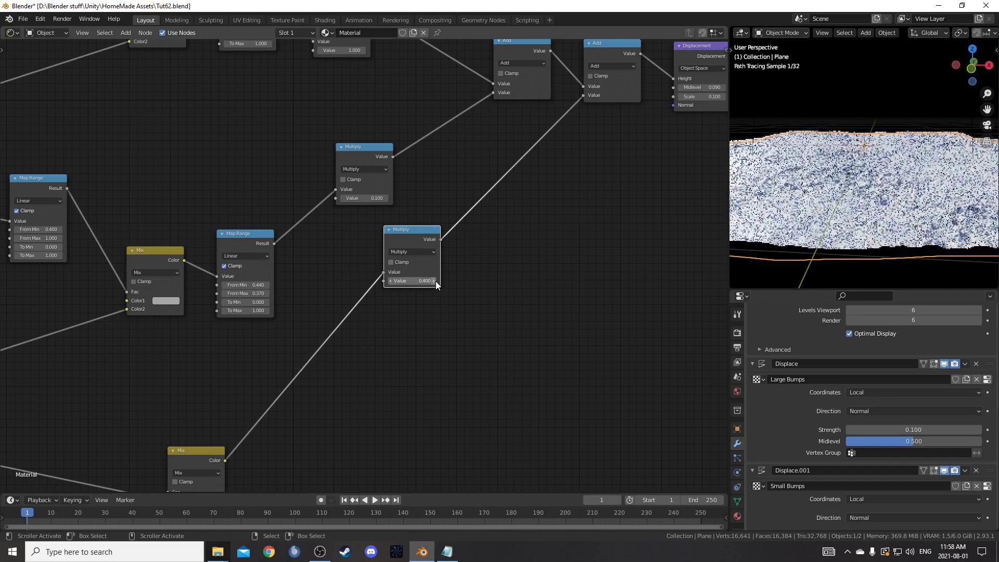
left_click(392, 281)
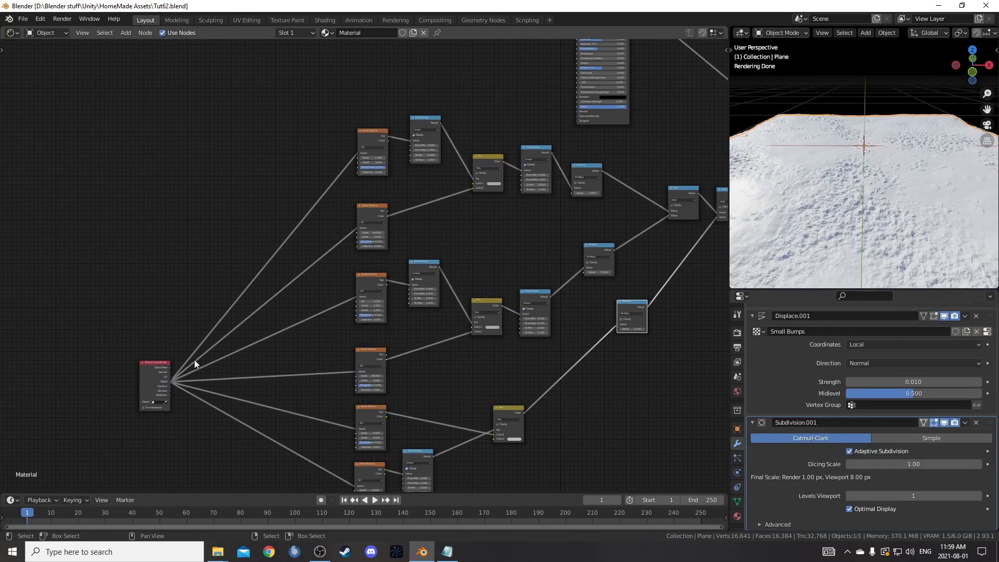
- Move the Texture Coordinate node up above the noise textures and preview its Object output
left_click_drag(159, 373, 177, 81)
middle_click_drag(271, 172, 336, 349)
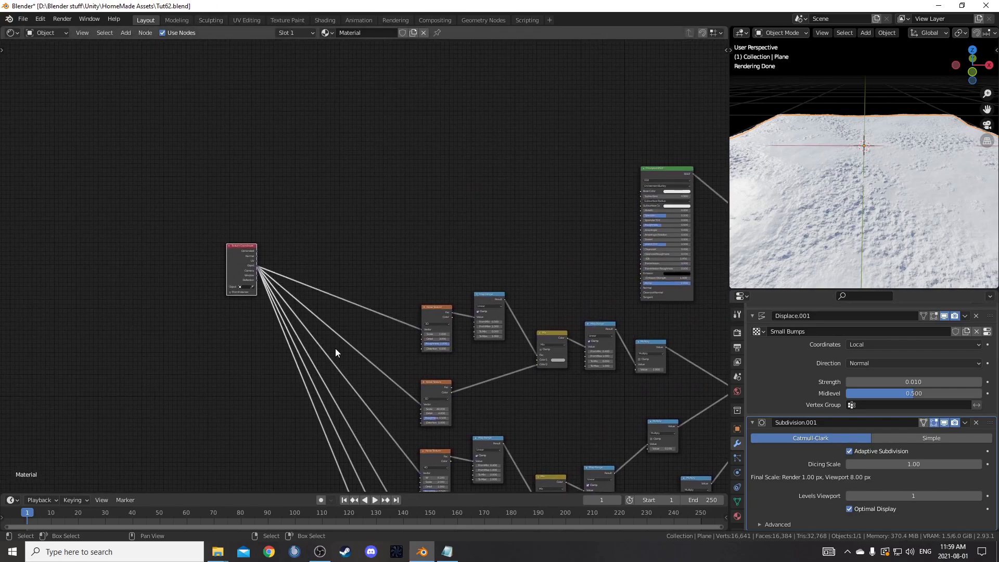
scroll(335, 353, "up", 6)
left_click(167, 242, "ctrl+shift")
left_click(167, 242, "ctrl+shift")
left_click(167, 242, "ctrl+shift")
left_click(167, 242, "ctrl+shift")
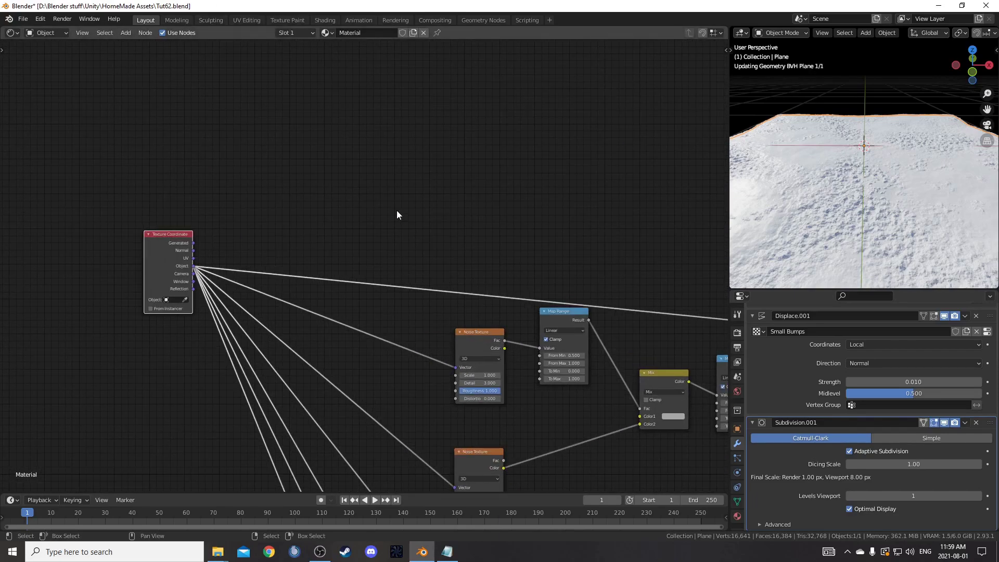
- Add a Musgrave Texture on the previewed Object link and position it above the noise layers
key("shift+a")
left_click(435, 207)
type("musgrave")
key("Return")
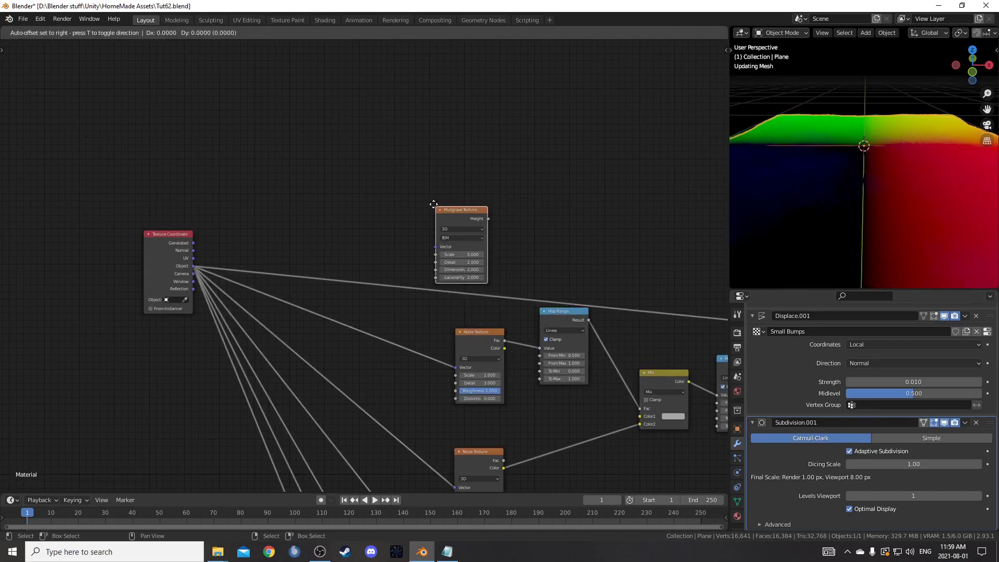
left_click(405, 229)
left_click_drag(435, 242, 427, 185)
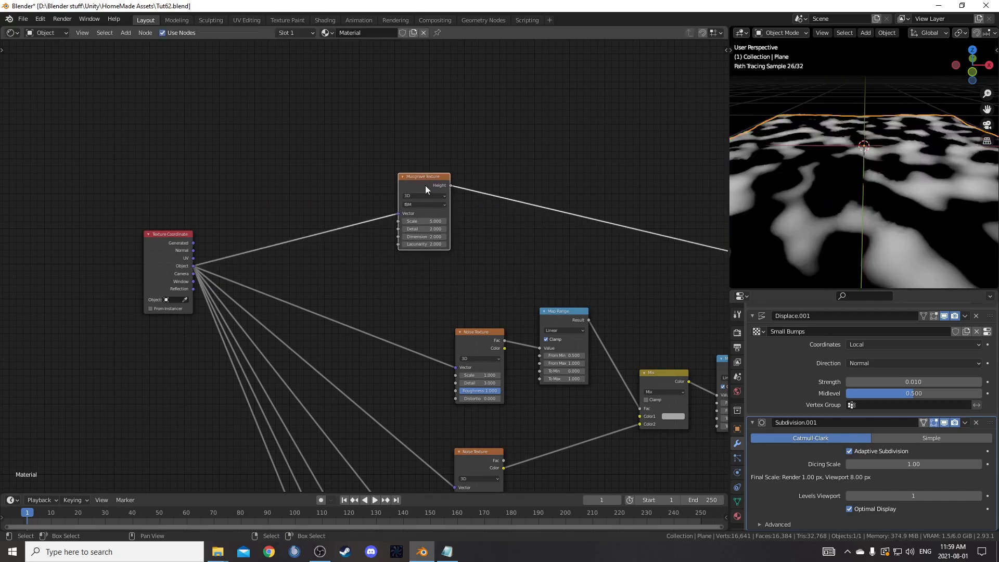
- Set the Musgrave Texture's Scale to 10, Detail to 6, Dimension to 0.1 and Lacunarity to 3
scroll(452, 200, "up", 3)
middle_click_drag(454, 203, 411, 242)
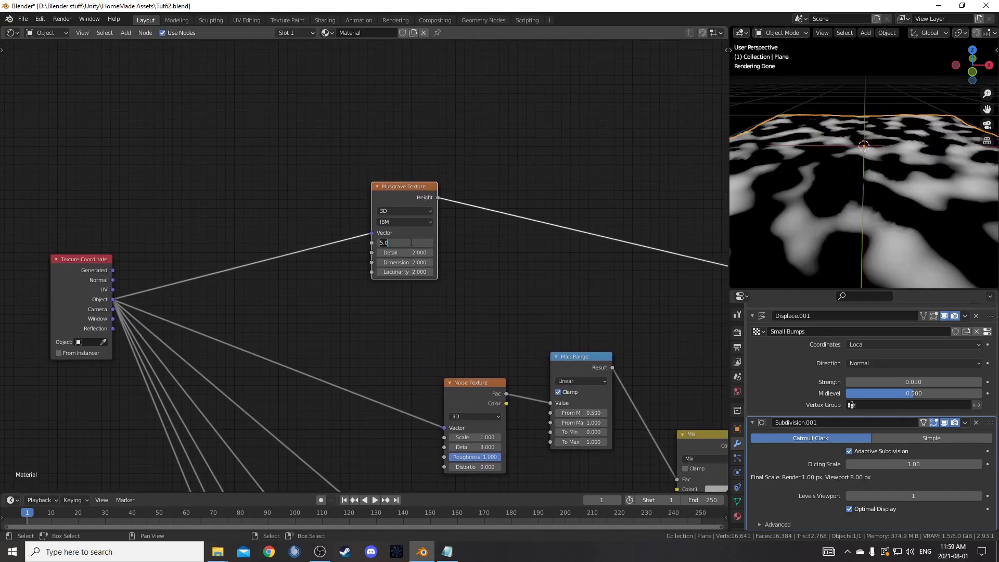
key("Tab")
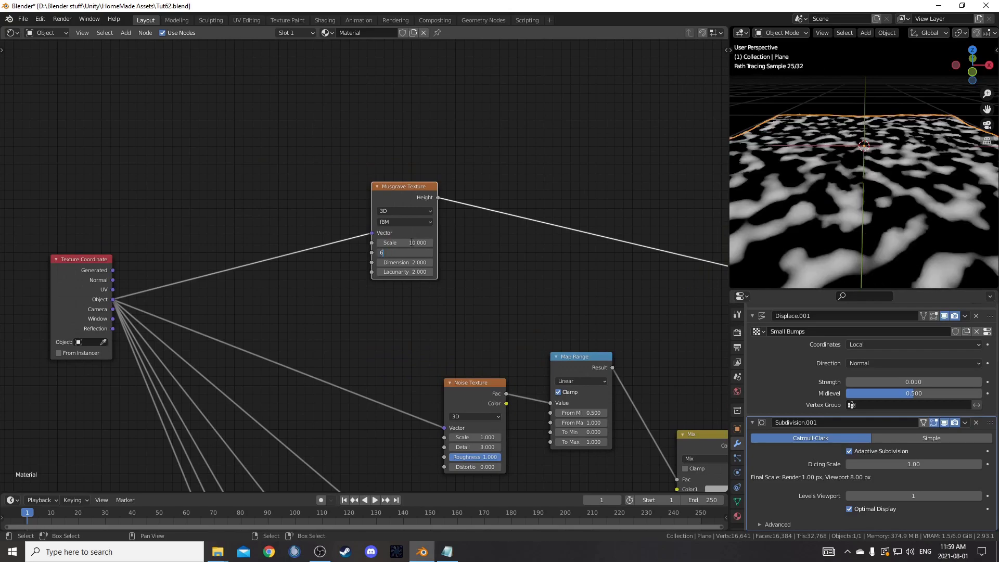
type("6")
key("Tab")
type("0.1")
key("Tab")
type("3")
key("Return")
middle_click_drag(367, 245, 320, 243)
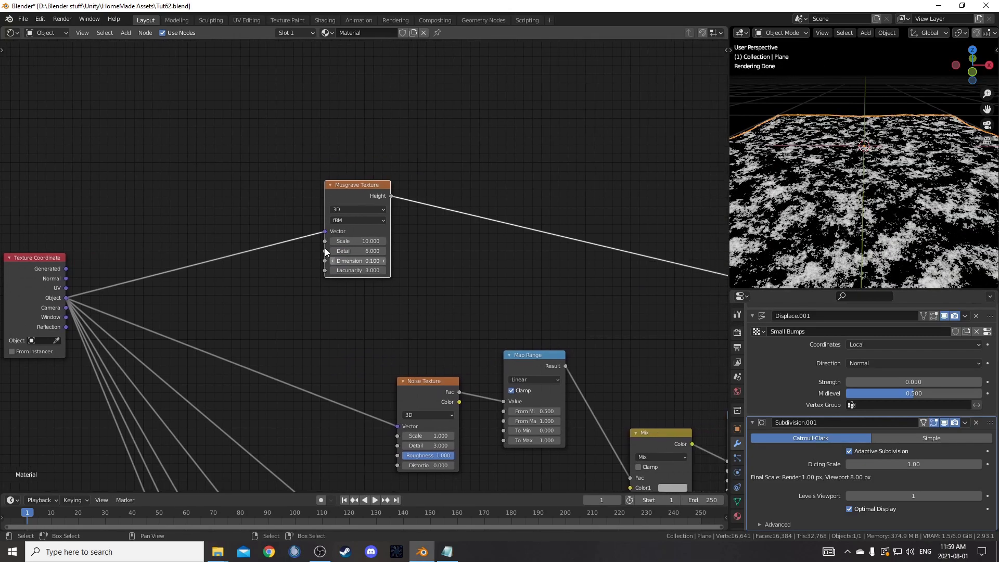
- Insert a Map Range node on the Musgrave Texture's Height output link
middle_click_drag(479, 272, 415, 284)
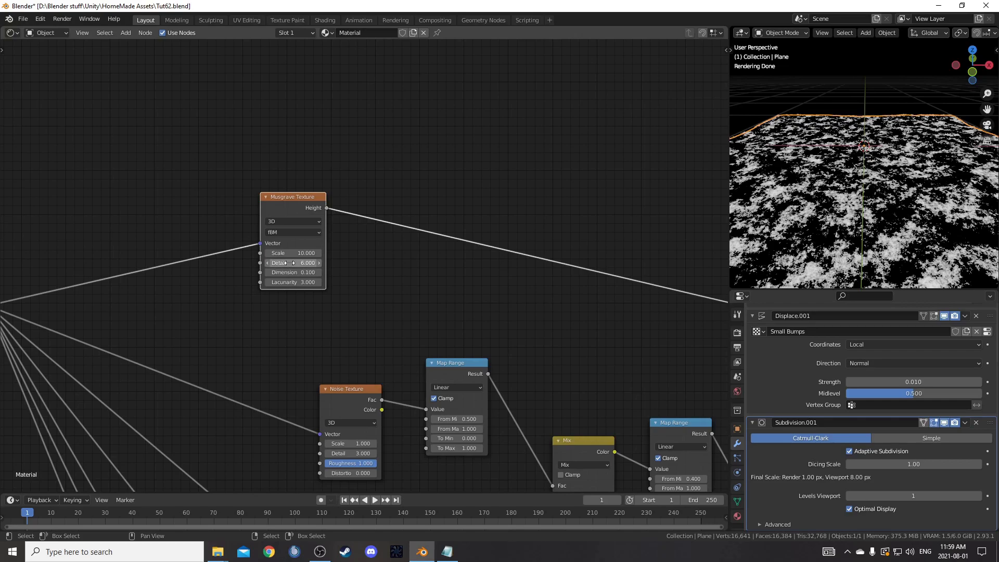
middle_click_drag(313, 304, 306, 288)
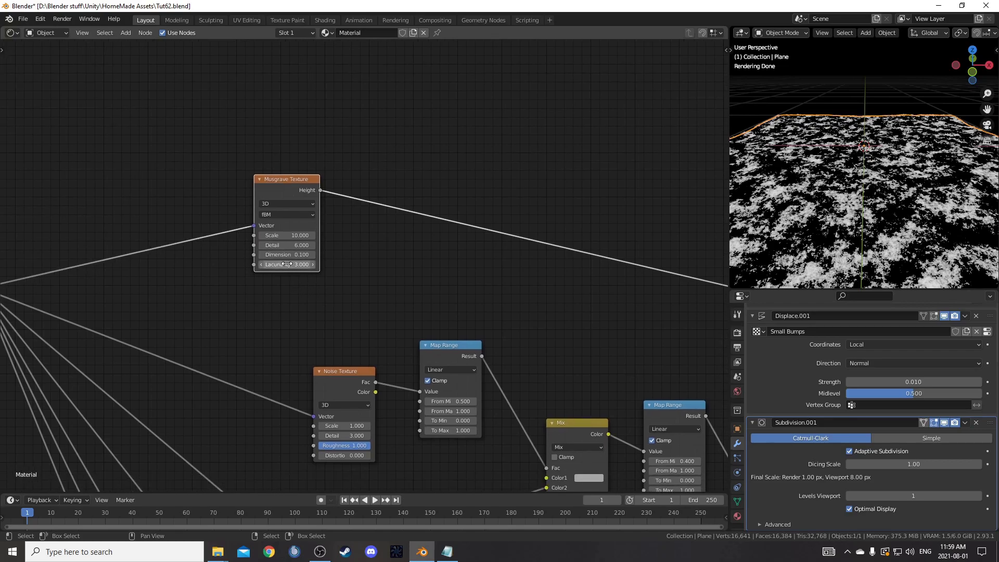
middle_click_drag(383, 275, 311, 303)
middle_click_drag(433, 299, 416, 301)
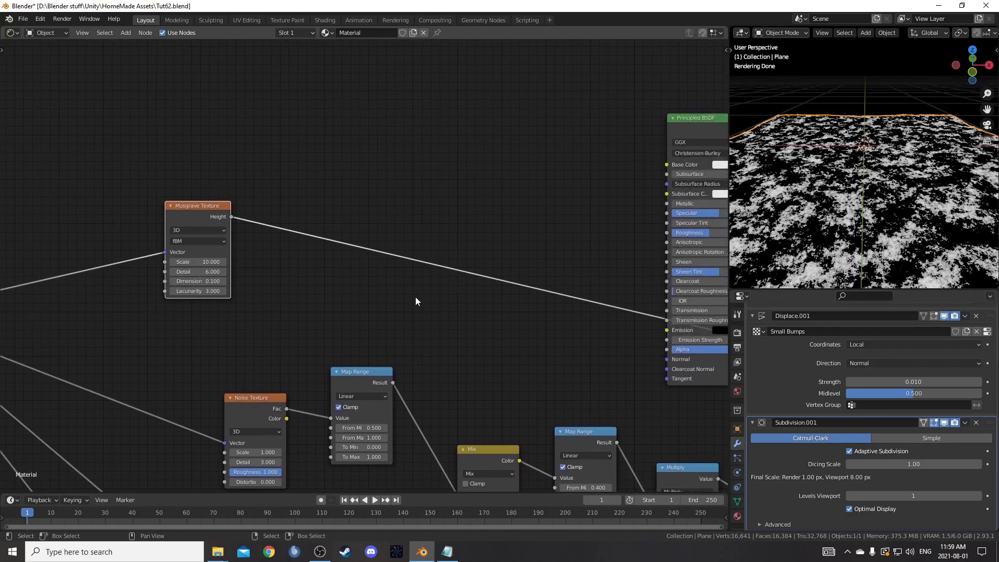
key("shift+a")
type("map")
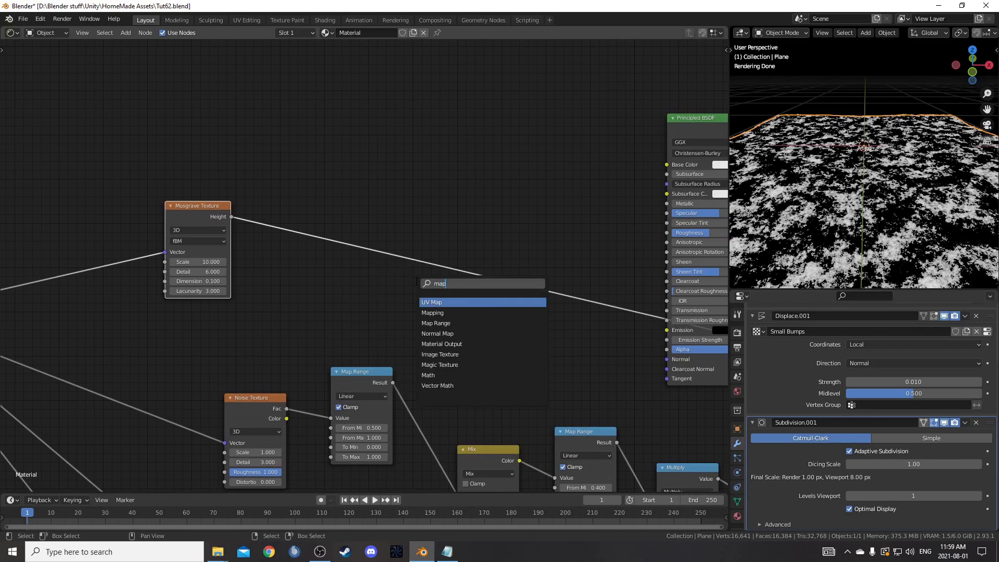
key("Return")
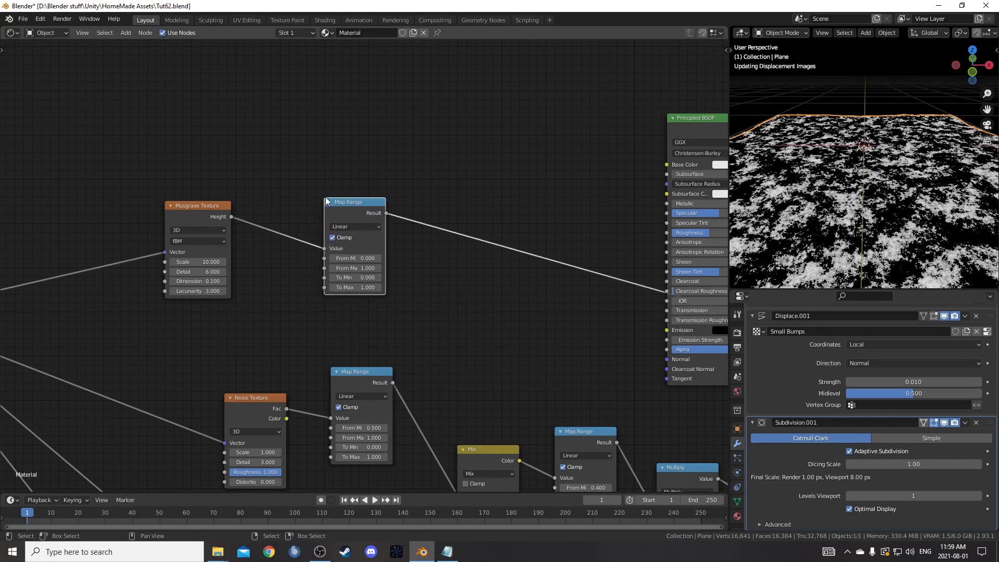
left_click(359, 243)
- Set the Musgrave layer's Map Range to From Min 1 and From Max 0.8, and inspect the mask on the plane
scroll(359, 244, "up", 1)
left_click(353, 256)
type("0.0")
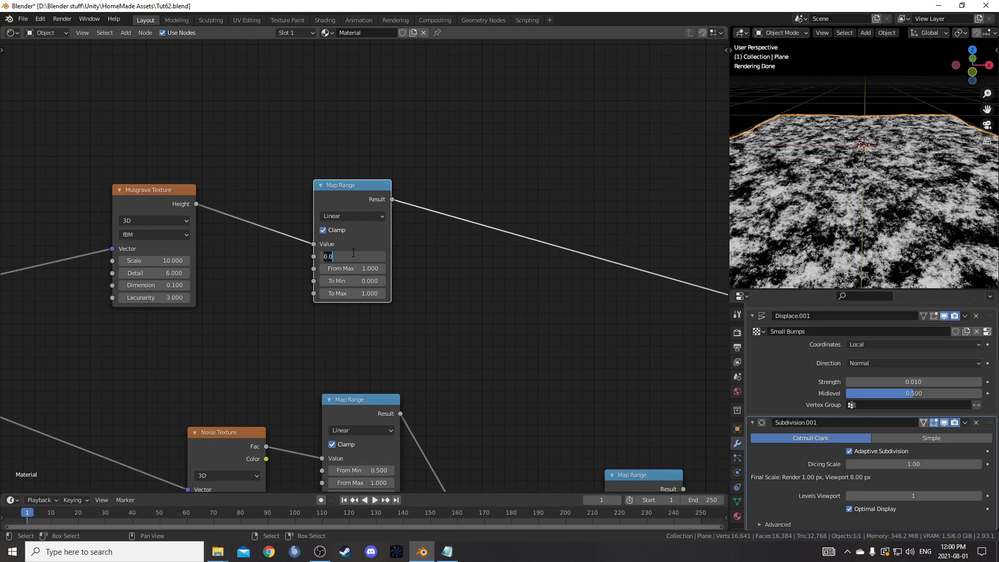
type("1")
key("Tab")
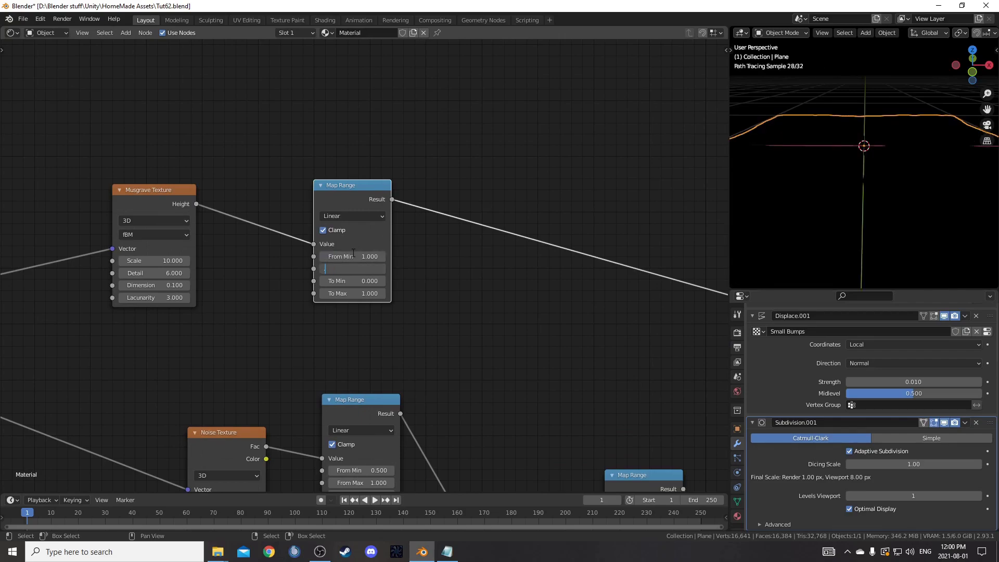
key("Tab")
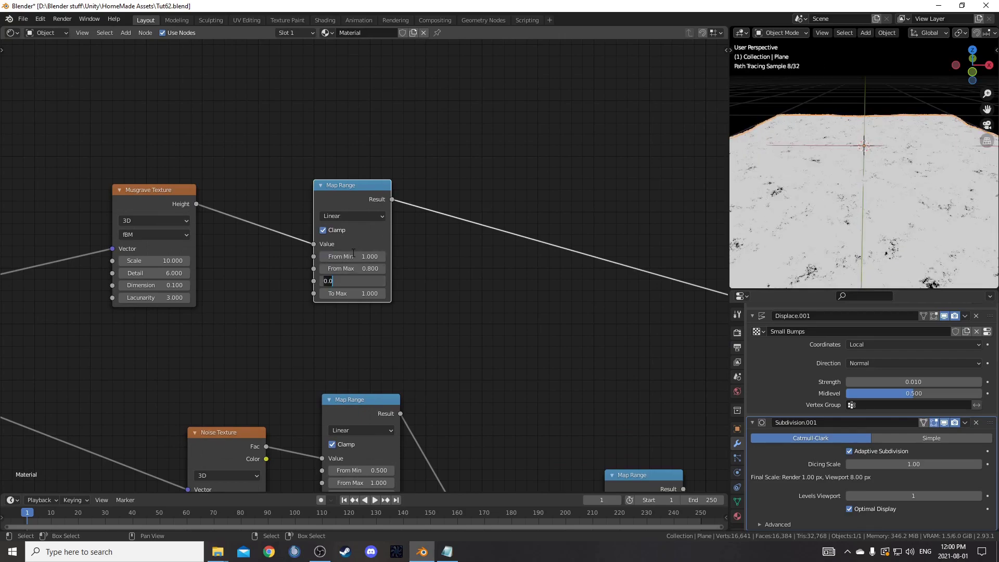
key("Return")
middle_click_drag(491, 336, 441, 302)
middle_click_drag(938, 218, 853, 247)
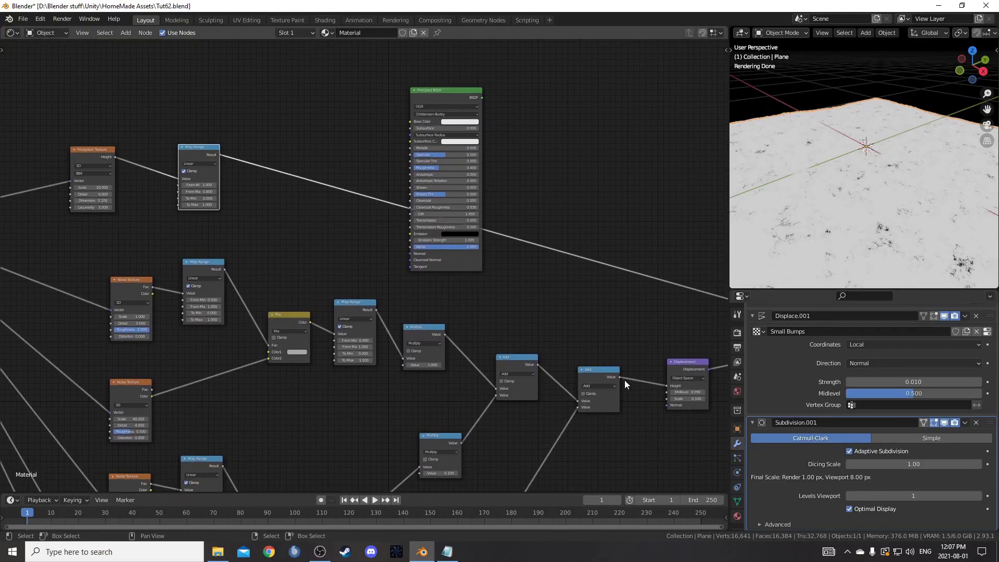
- Duplicate a Multiply node onto the Musgrave Map Range's previewed output and connect the final Add node's Value to its second input
left_click(600, 373, "ctrl+shift")
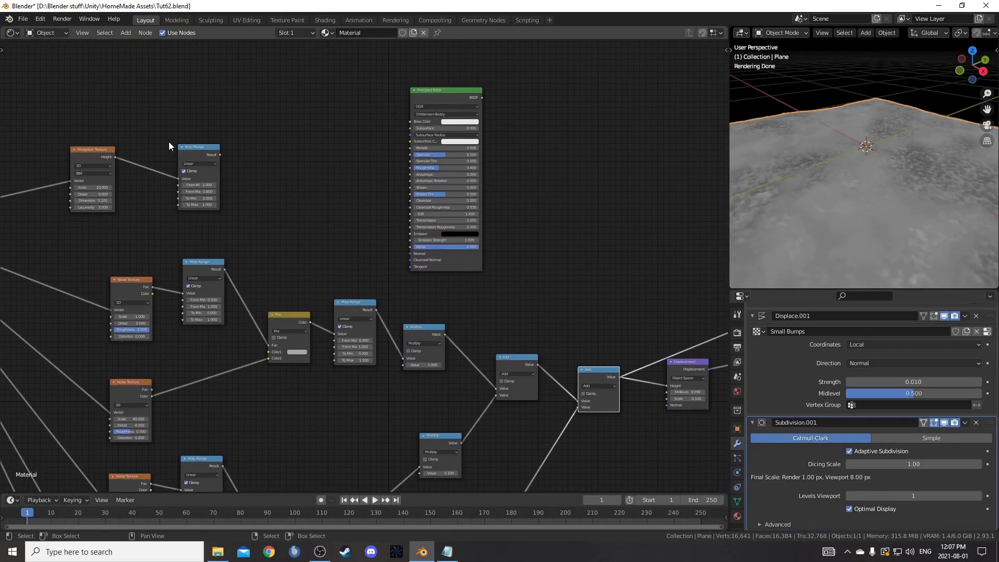
left_click(199, 151, "ctrl+shift")
key("shift+d")
left_click(393, 176)
left_click_drag(620, 377, 359, 211)
middle_click_drag(519, 224, 470, 260)
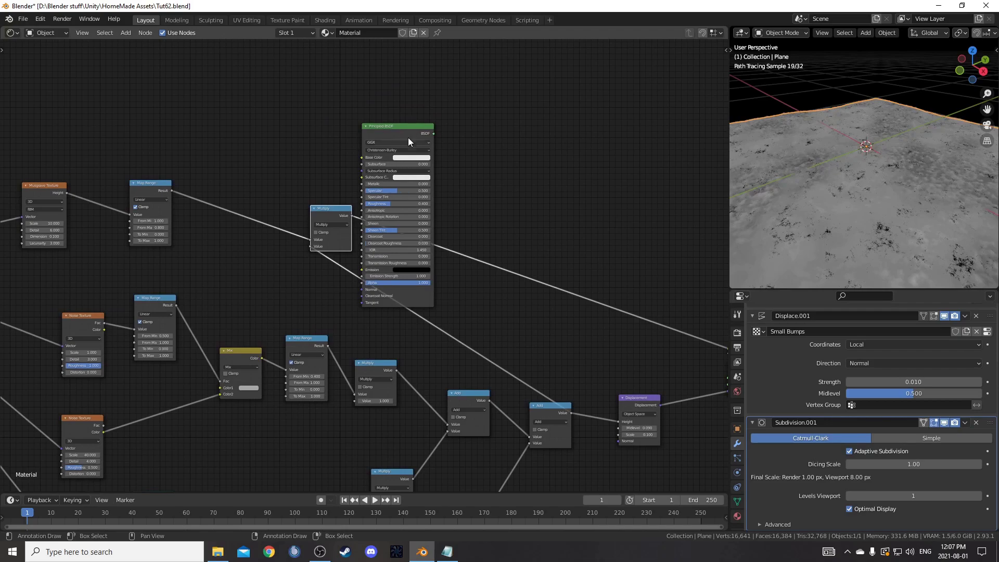
- Move the Principled BSDF and the new Multiply node apart to make room between them
left_click_drag(408, 136, 604, 61)
scroll(547, 216, "up", 3)
middle_click_drag(547, 217, 499, 301)
left_click_drag(281, 287, 349, 168)
scroll(461, 234, "up", 2)
middle_click_drag(515, 126, 490, 158)
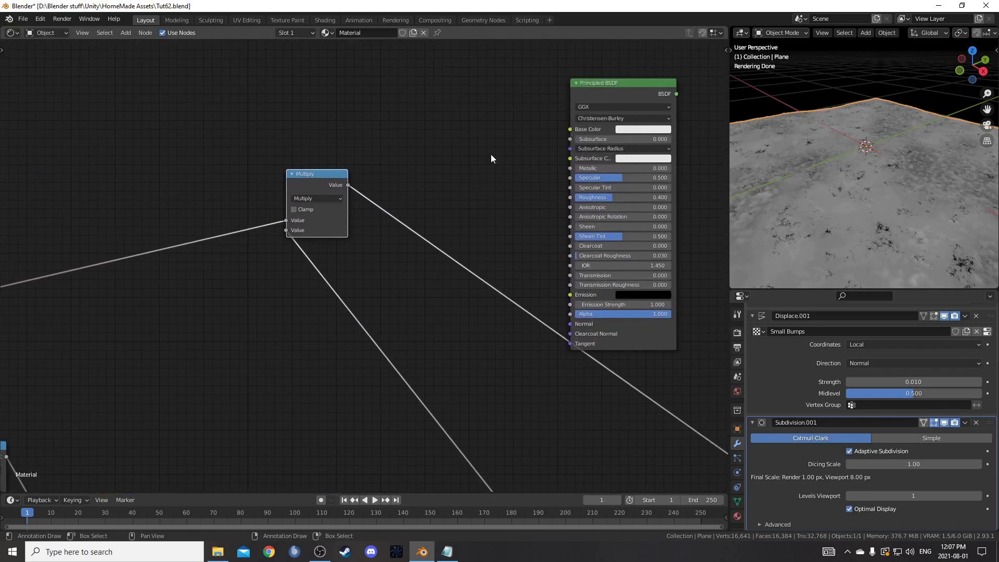
- Insert a ColorRamp node on the Multiply node's output link, before the Principled BSDF
key("shift+a")
left_click(493, 149)
type("color")
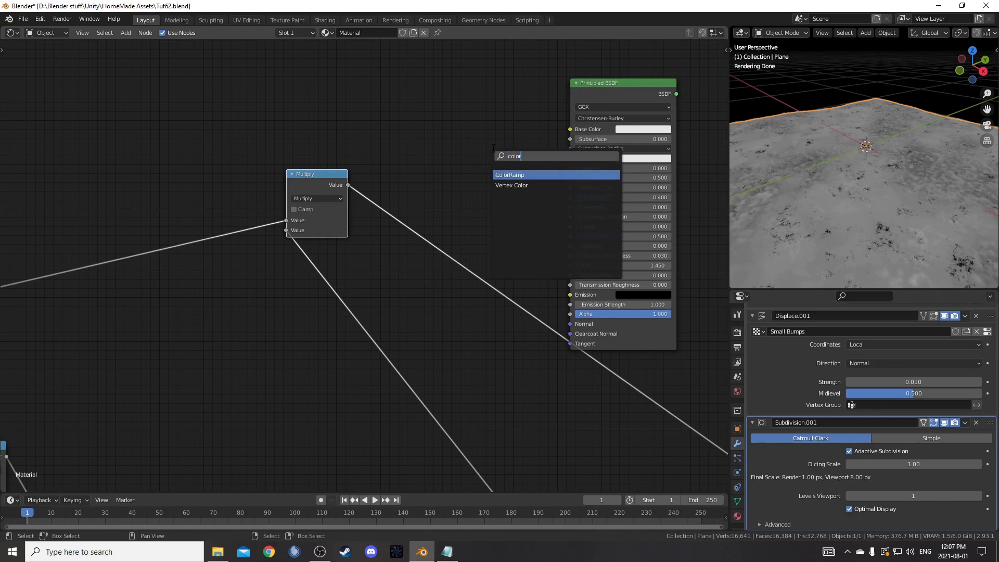
key("Return")
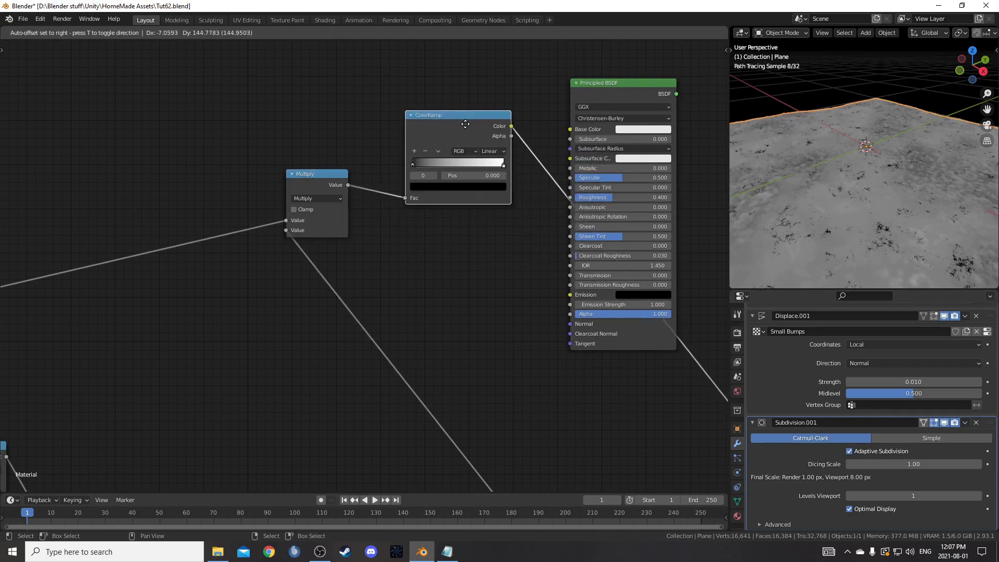
left_click(406, 102)
middle_click_drag(413, 159, 406, 183)
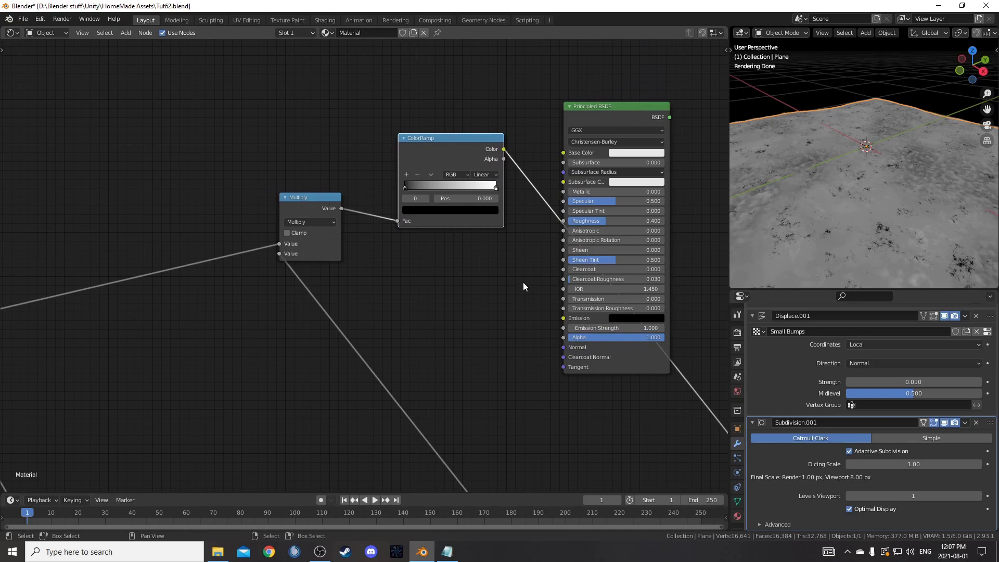
- Connect the ColorRamp's Color to the Principled BSDF's Base Color and link the BSDF to the Material Output's Surface
left_click_drag(503, 150, 564, 152)
middle_click_drag(564, 152, 447, 181)
middle_click_drag(412, 347, 543, 263)
scroll(459, 316, "down", 4)
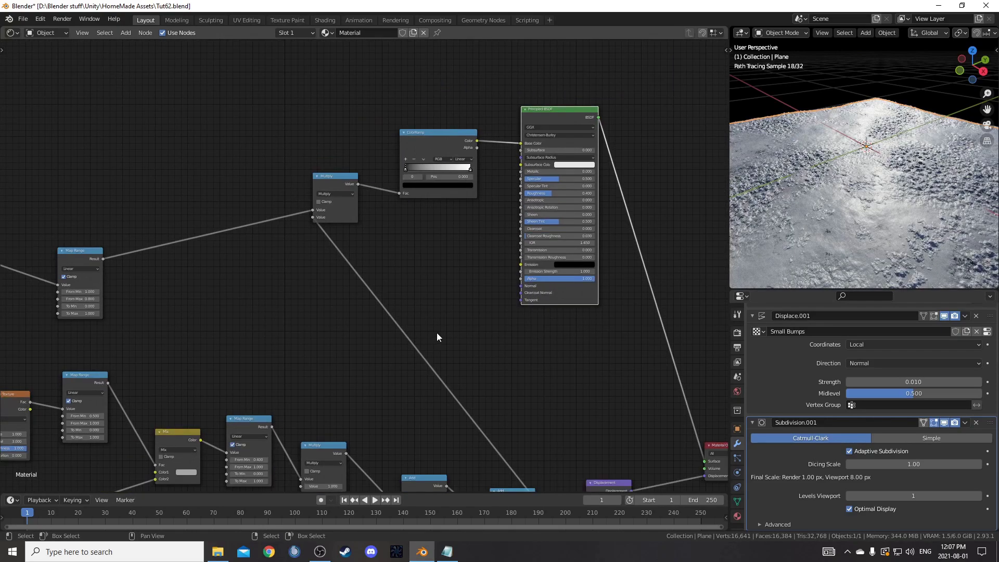
middle_click_drag(439, 336, 519, 318)
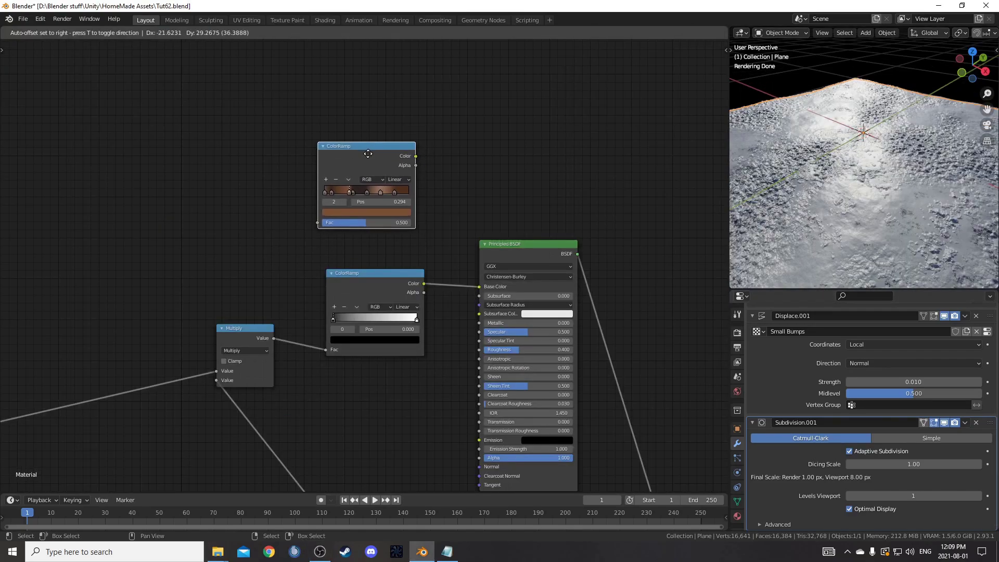
- Place a ready-made brown multi-stop ColorRamp above the existing one and inspect its color stops
left_click(332, 391)
scroll(357, 391, "up", 2)
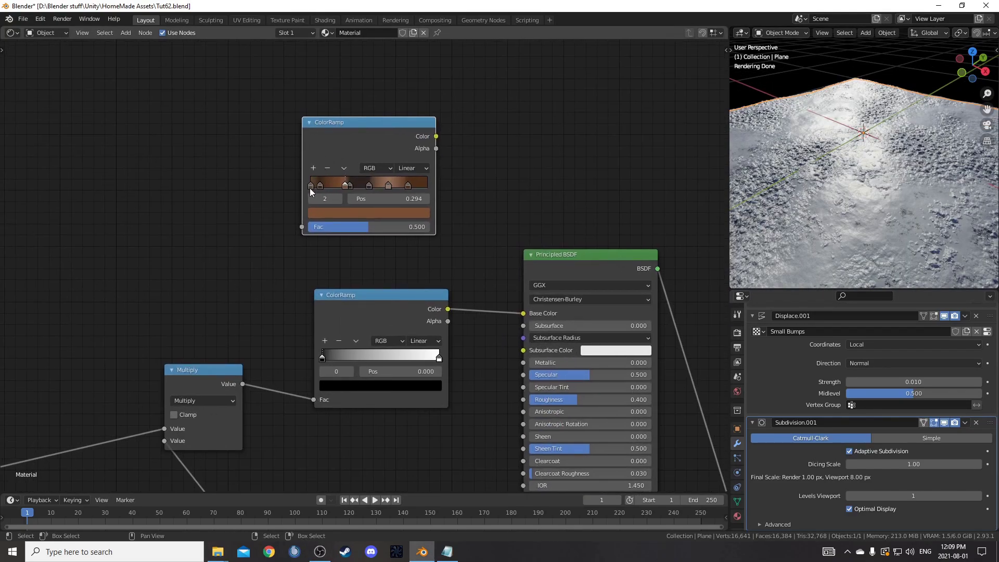
left_click(390, 212)
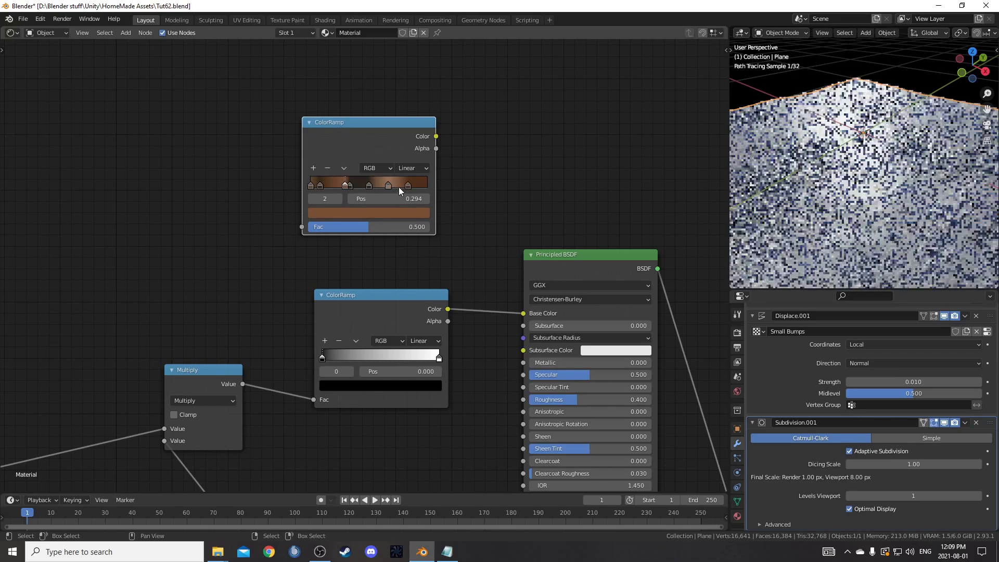
left_click(408, 185)
left_click(396, 214)
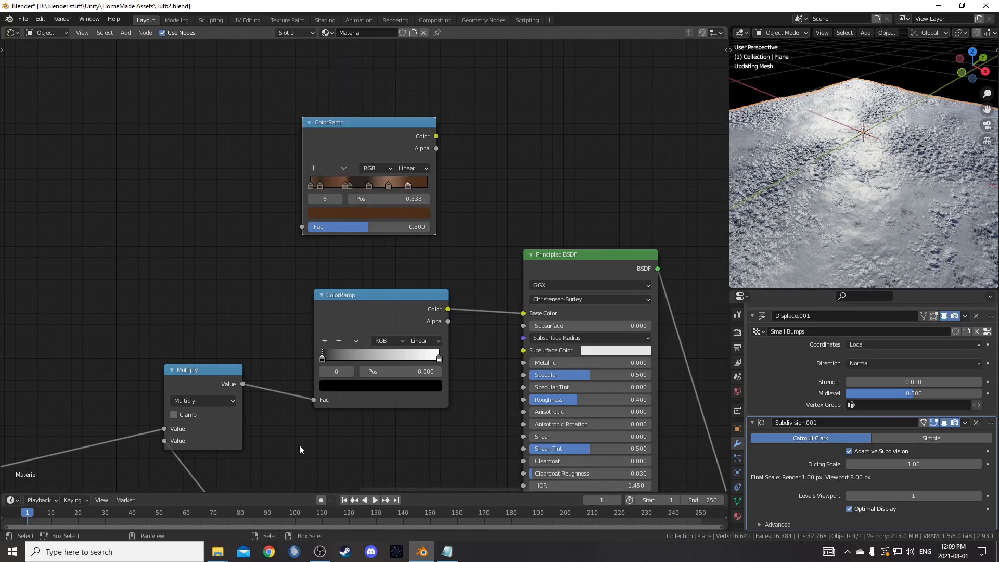
scroll(304, 443, "down", 2)
middle_click_drag(308, 445, 322, 388)
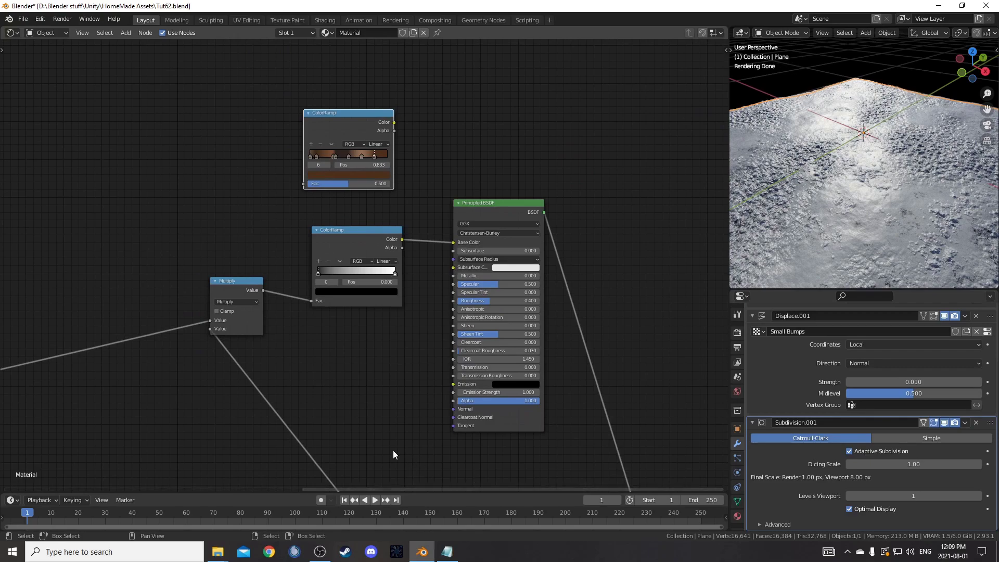
- Split off an Image Editor beside the node editor and load Dirt.jpeg into it from the file explorer
left_click_drag(2, 29, 256, 78)
left_click(13, 34)
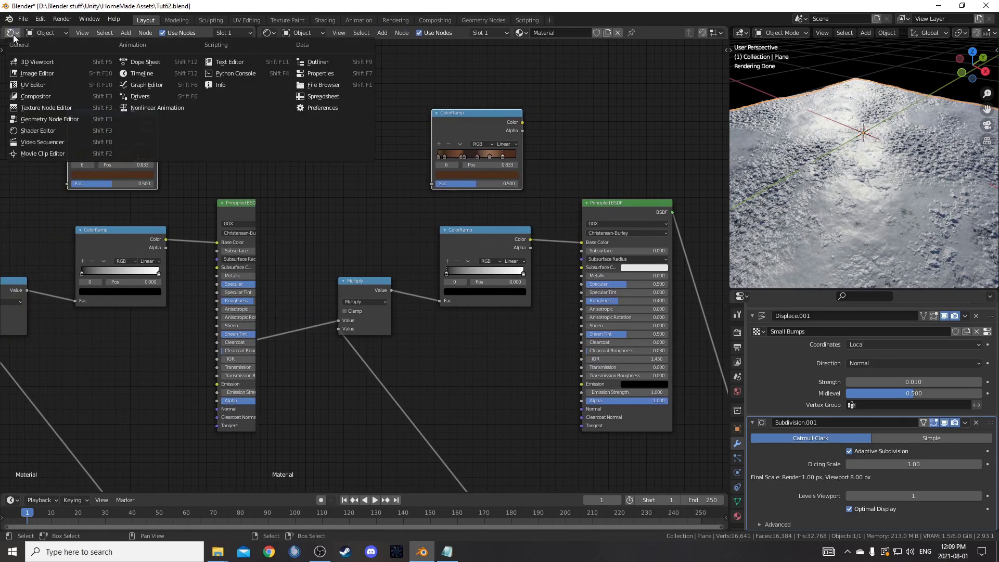
left_click(39, 74)
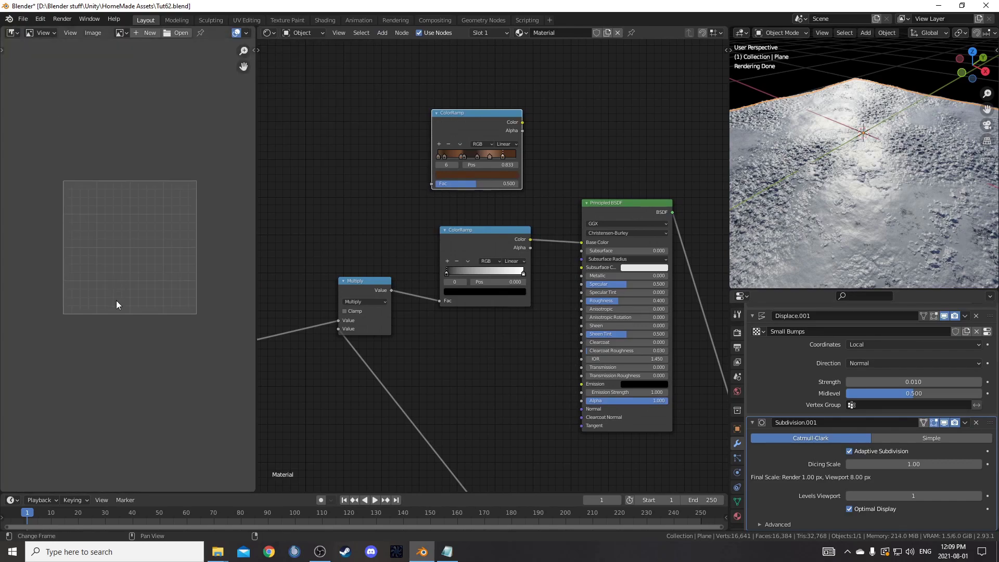
scroll(116, 300, "up", 4)
key("super+e")
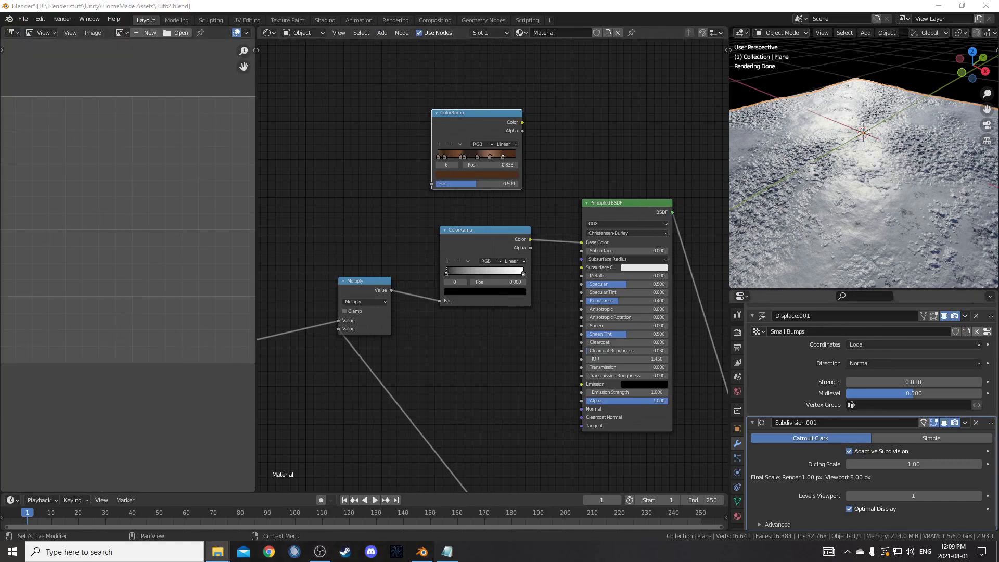
left_click_drag(179, 208, 178, 208)
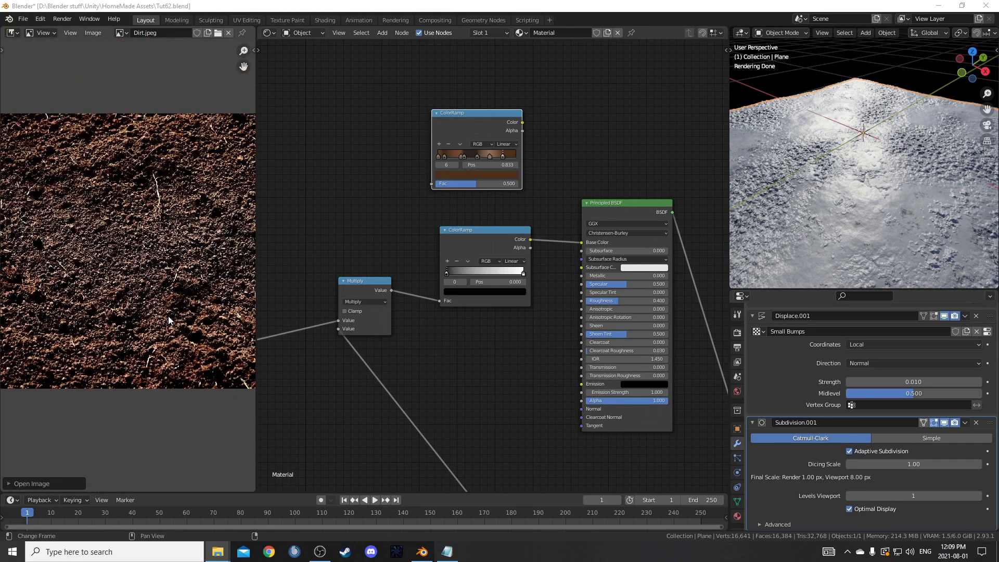
scroll(505, 278, "up", 2)
- Fill the connected black-to-white ColorRamp with dirt colors sampled from the Dirt.jpeg image using the eyedropper
middle_click_drag(504, 278, 505, 277)
left_click_drag(508, 227, 506, 233)
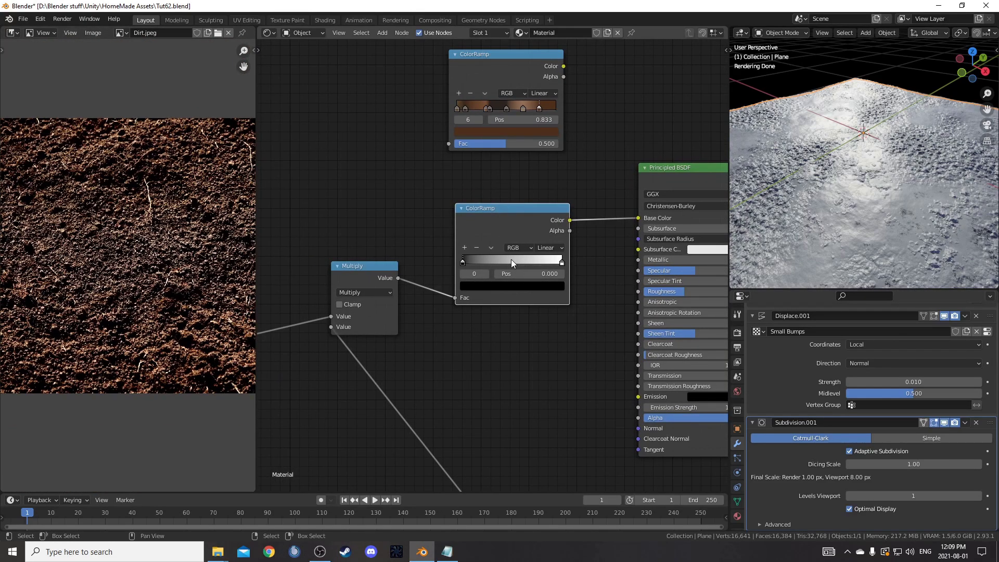
key("e")
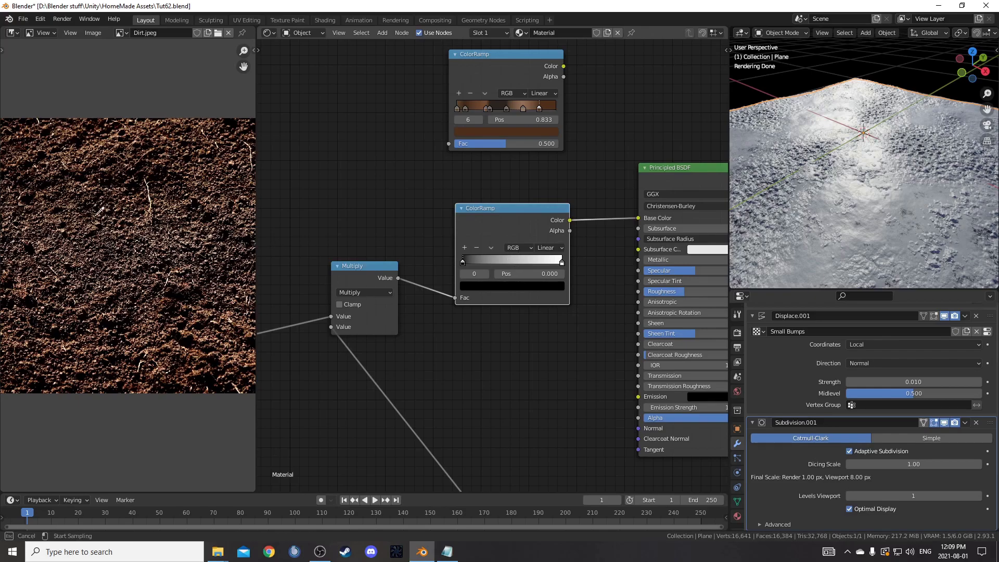
left_click_drag(106, 206, 106, 212)
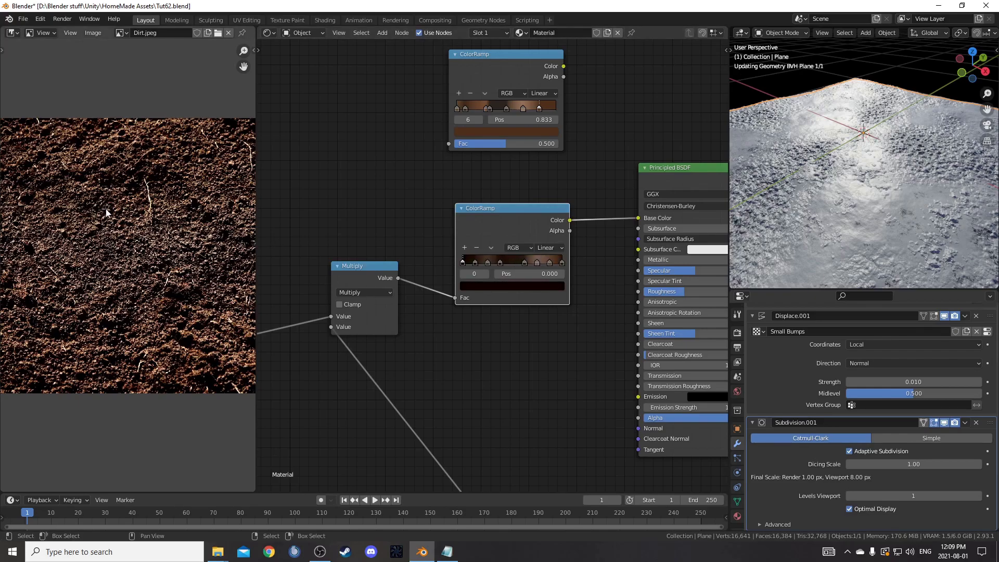
- Set the Principled BSDF's Roughness to 1 and inspect the dirt-colored plane
mouse_move(879, 172)
middle_mouse_down()
mouse_move(881, 134)
mouse_move(886, 177)
mouse_move(874, 193)
middle_mouse_up()
middle_click_drag(474, 317, 359, 288)
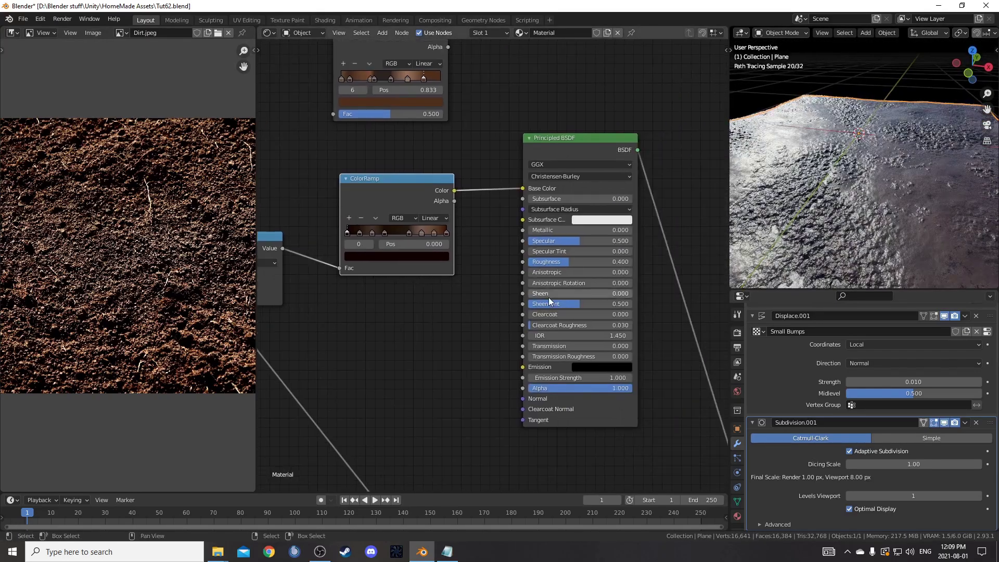
scroll(548, 296, "up", 2)
left_click_drag(608, 260, 688, 258)
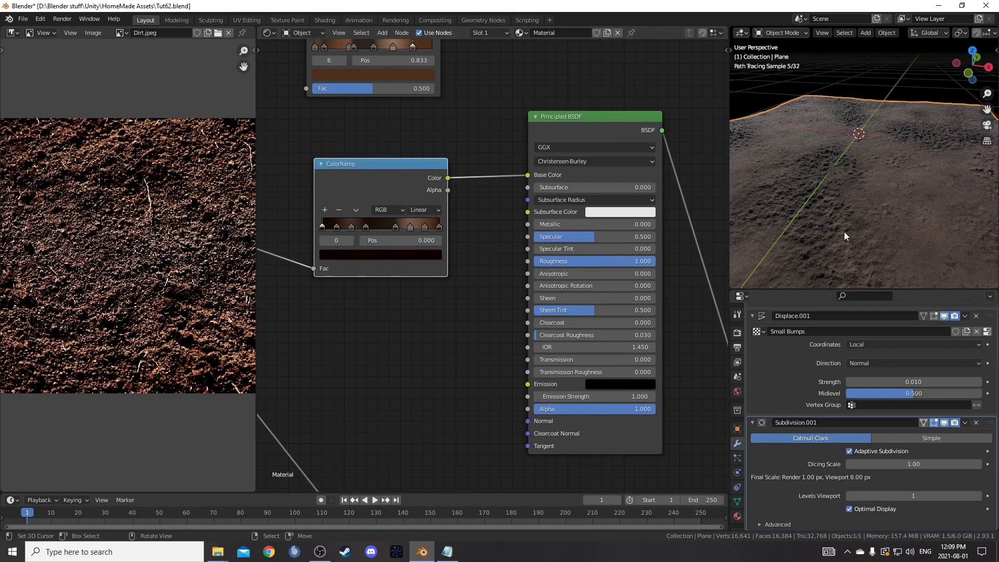
mouse_move(847, 232)
middle_mouse_down()
mouse_move(875, 218)
mouse_move(900, 238)
mouse_move(882, 236)
middle_mouse_up()
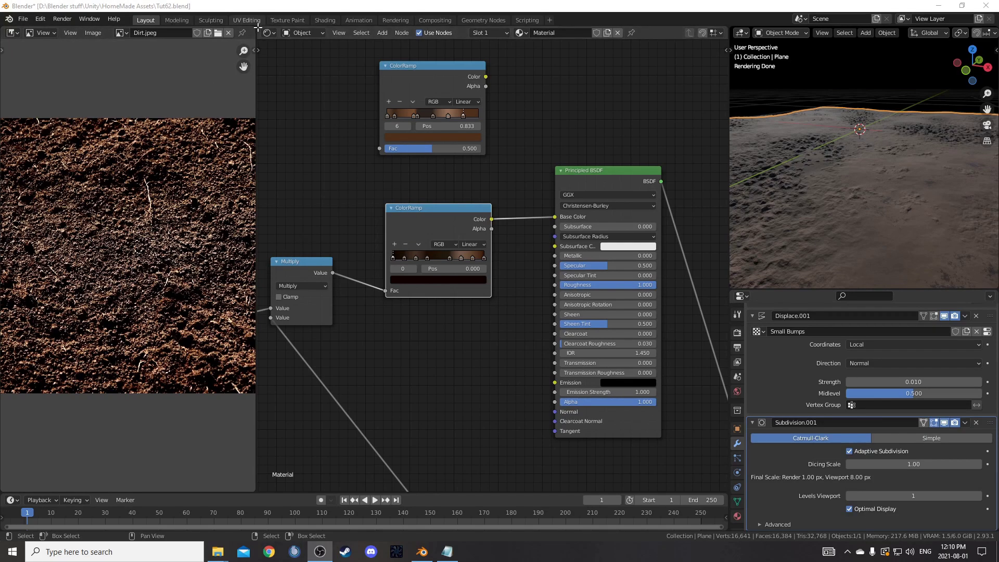
- Close the Image Editor area and delete the unconnected brown ColorRamp
left_click_drag(258, 27, 62, 27)
scroll(401, 267, "down", 1)
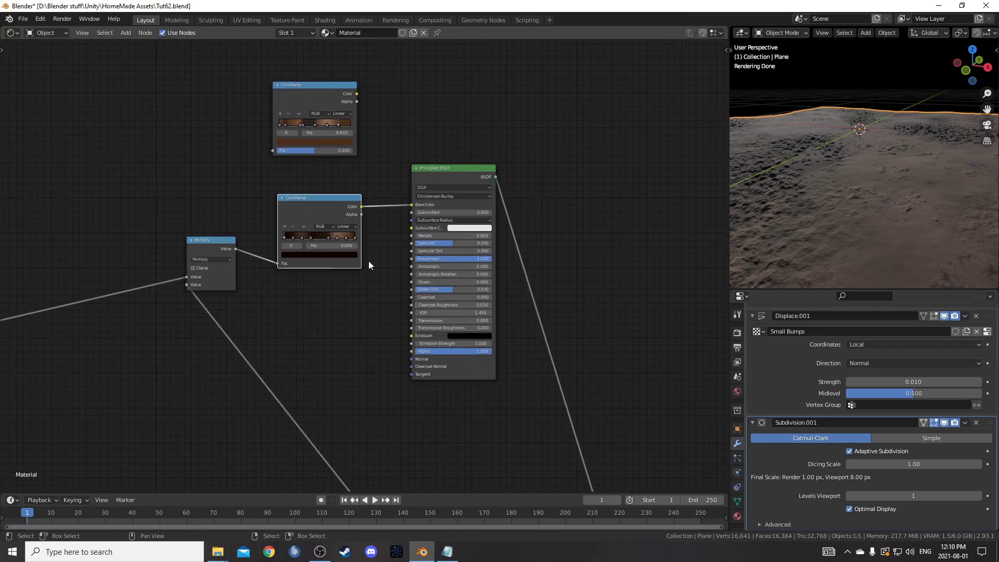
left_click(305, 95)
key("x")
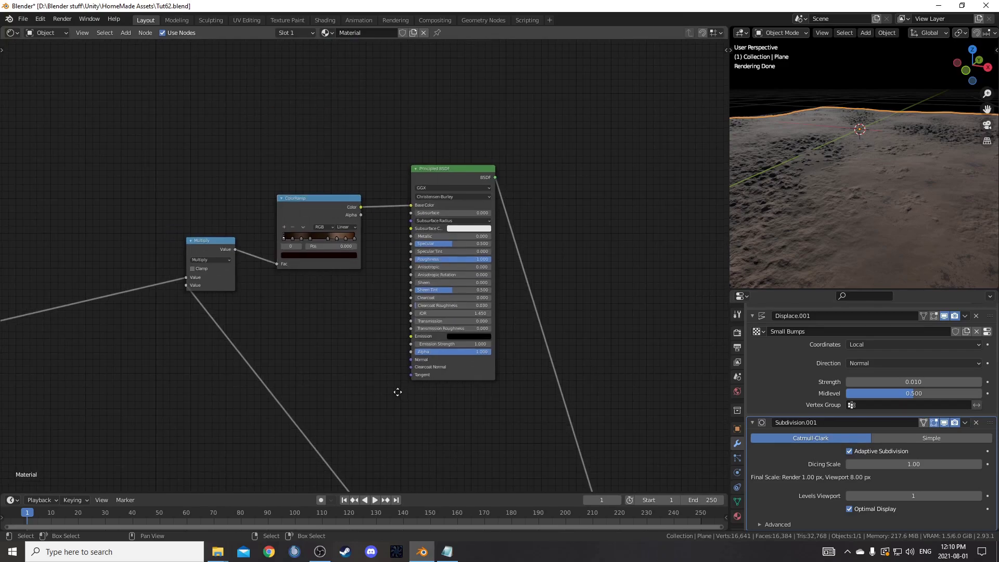
- Preview the combined height from the final Add node on the plane
middle_click_drag(488, 412, 586, 357)
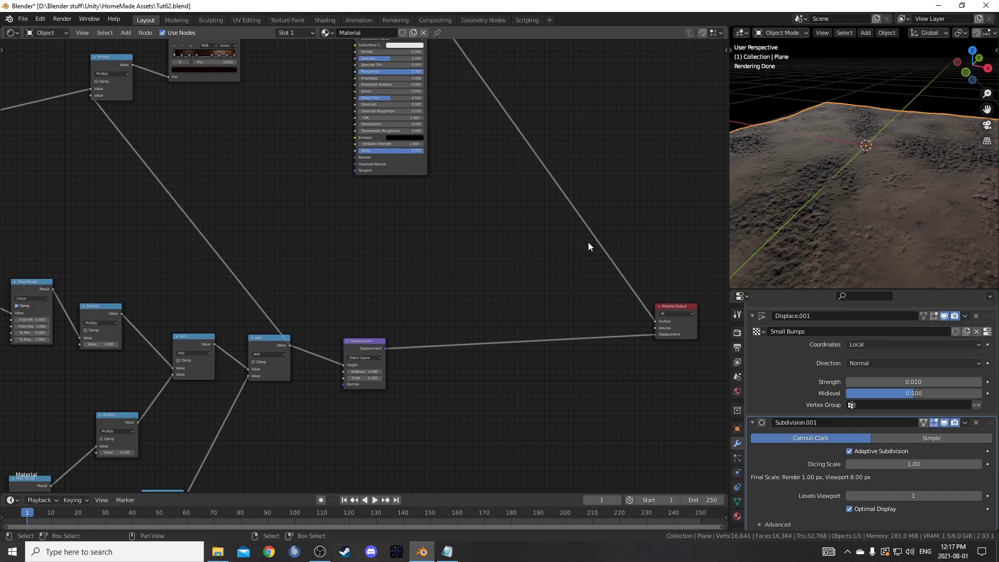
mouse_move(863, 214)
middle_mouse_down()
mouse_move(831, 200)
mouse_move(872, 217)
mouse_move(848, 211)
mouse_move(925, 214)
mouse_move(867, 217)
mouse_move(879, 206)
middle_mouse_up()
scroll(381, 222, "down", 2)
scroll(435, 279, "up", 2)
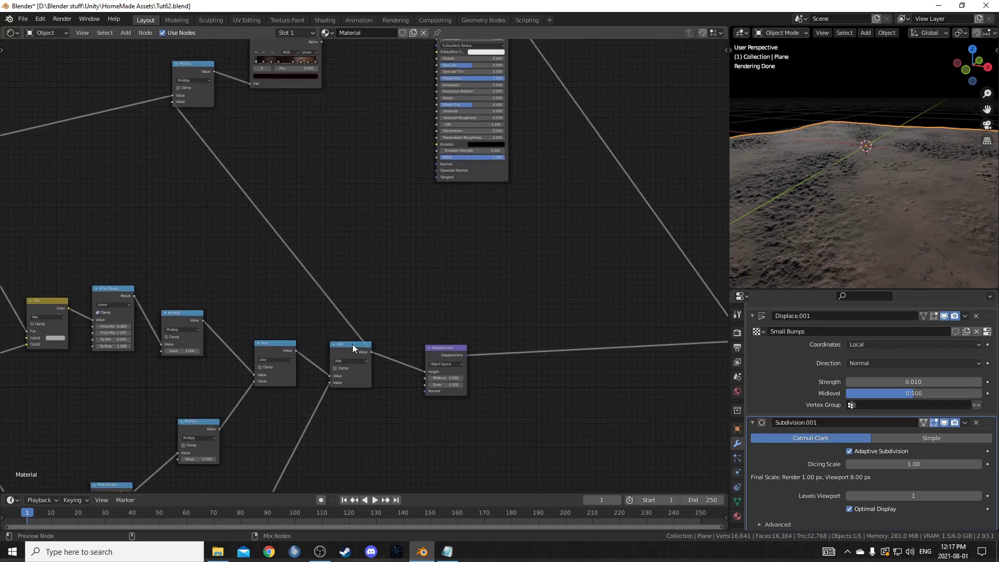
left_click(351, 344, "ctrl+shift")
scroll(407, 289, "down", 3, "shift")
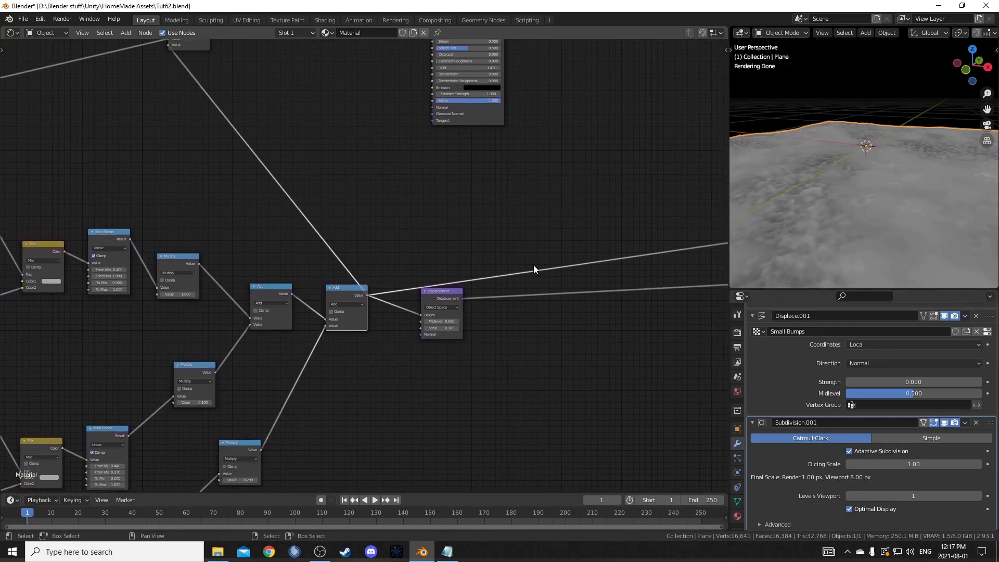
- Insert a Map Range node on the final Add node's preview link and place it beside the Principled BSDF
key("shift+a")
left_click(514, 195)
type("map")
key("Down")
key("Down")
key("Return")
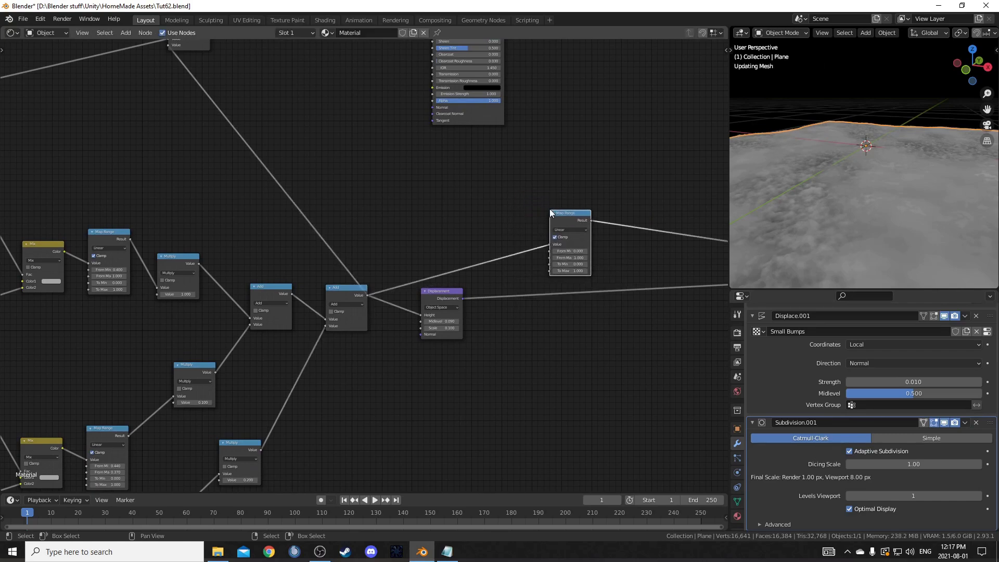
left_click_drag(515, 170, 345, 61)
middle_click_drag(413, 93, 425, 203)
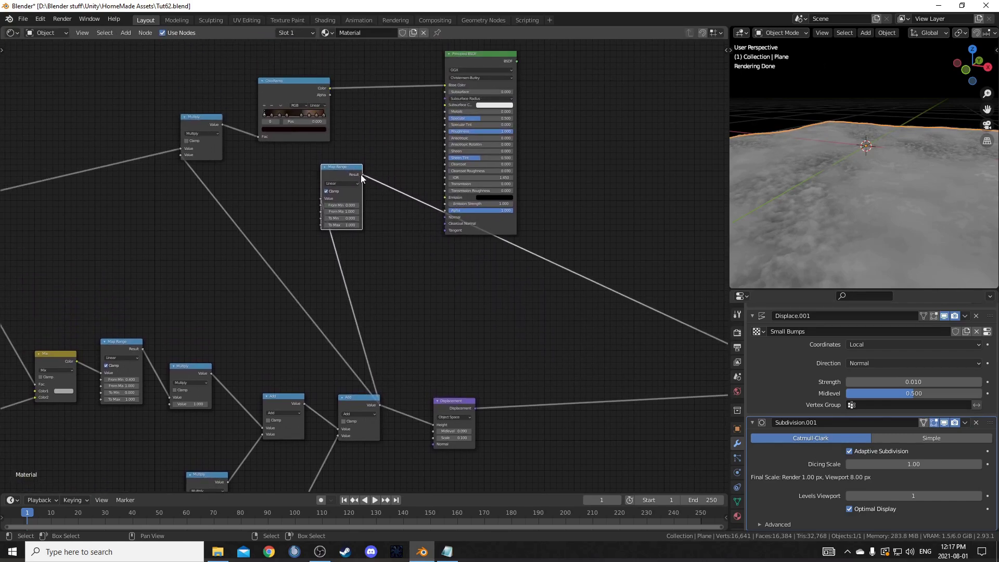
- Connect the new Map Range's Result to the Principled BSDF's Roughness and preview the full shader
left_click_drag(363, 175, 444, 132)
left_click(484, 57, "ctrl+shift")
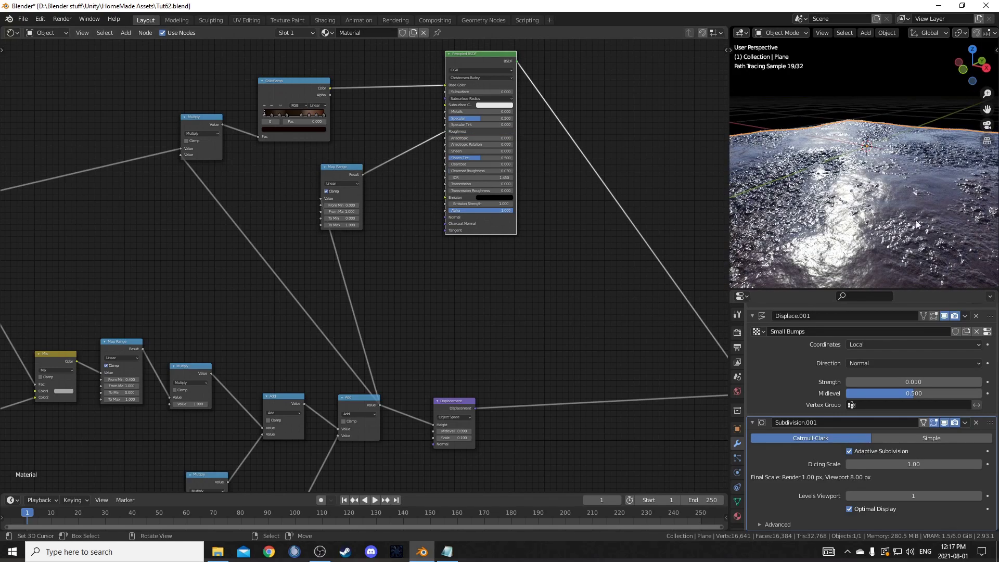
scroll(423, 269, "up", 2)
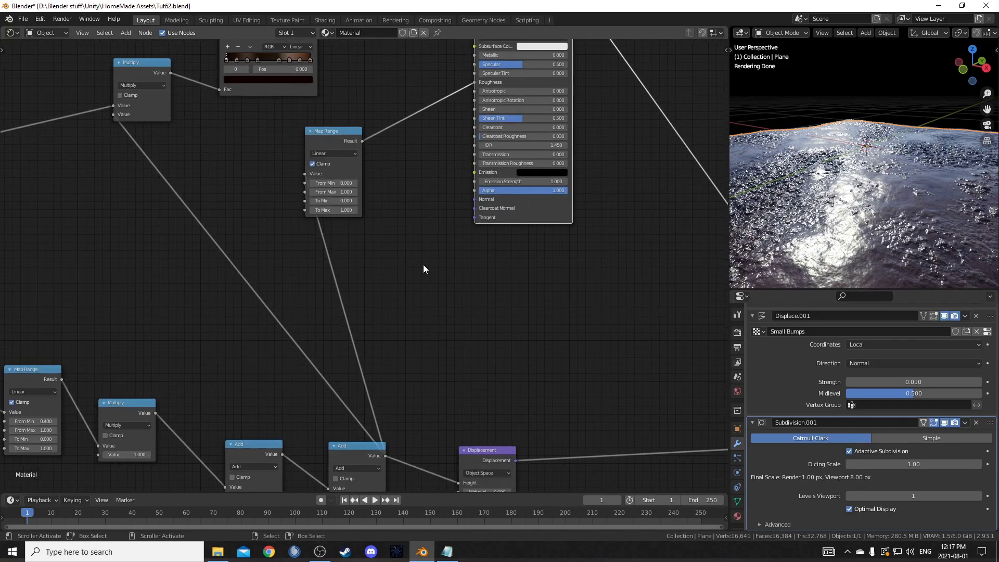
- Set the roughness Map Range's To Min to 0.8 and inspect the surface shine
double_click(324, 201)
type("0.2")
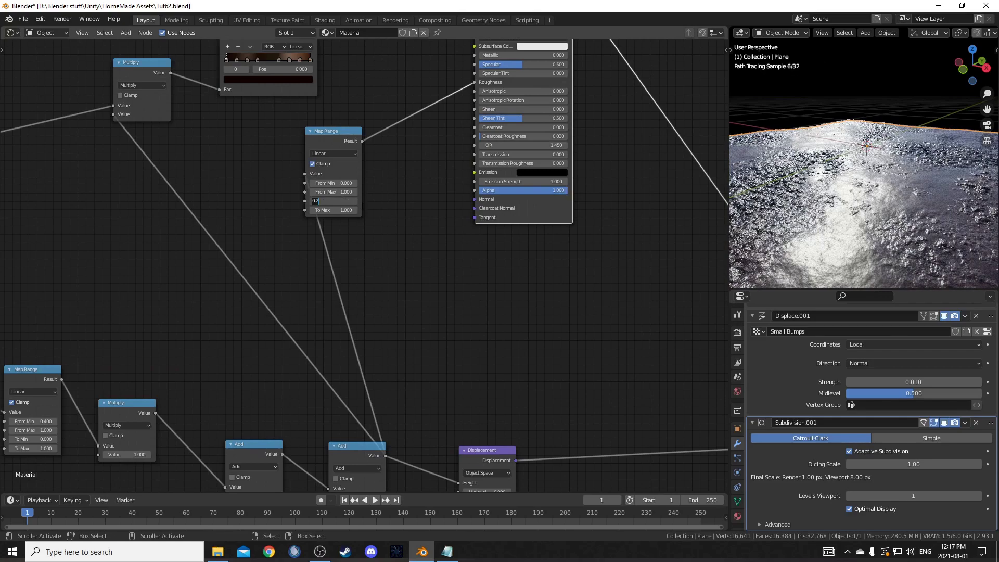
key("Return")
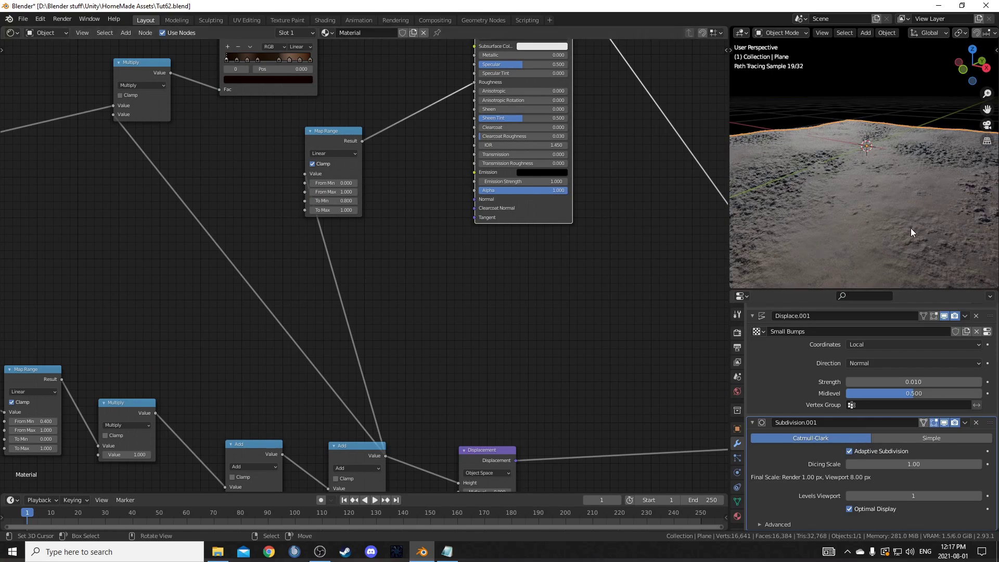
mouse_move(911, 229)
middle_mouse_down()
mouse_move(903, 219)
mouse_move(823, 235)
middle_mouse_up()
mouse_move(841, 165)
middle_mouse_down()
mouse_move(840, 200)
mouse_move(829, 180)
middle_mouse_up()
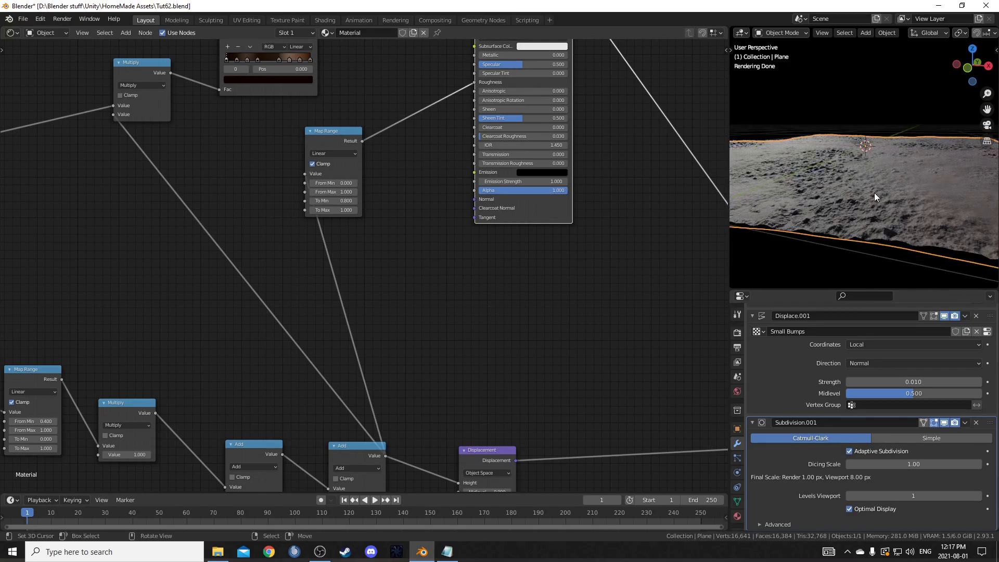
- Lower the roughness Map Range's To Min to 0.6 and inspect the whole plane
scroll(874, 192, "up", 3)
middle_click_drag(446, 224, 489, 328)
scroll(458, 301, "up", 1)
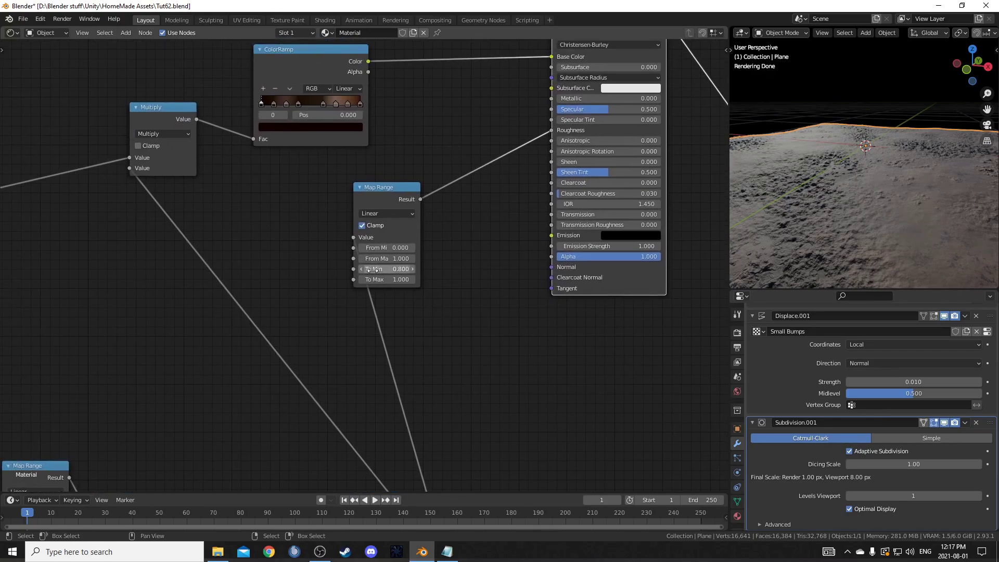
left_click(362, 269)
left_click(361, 269)
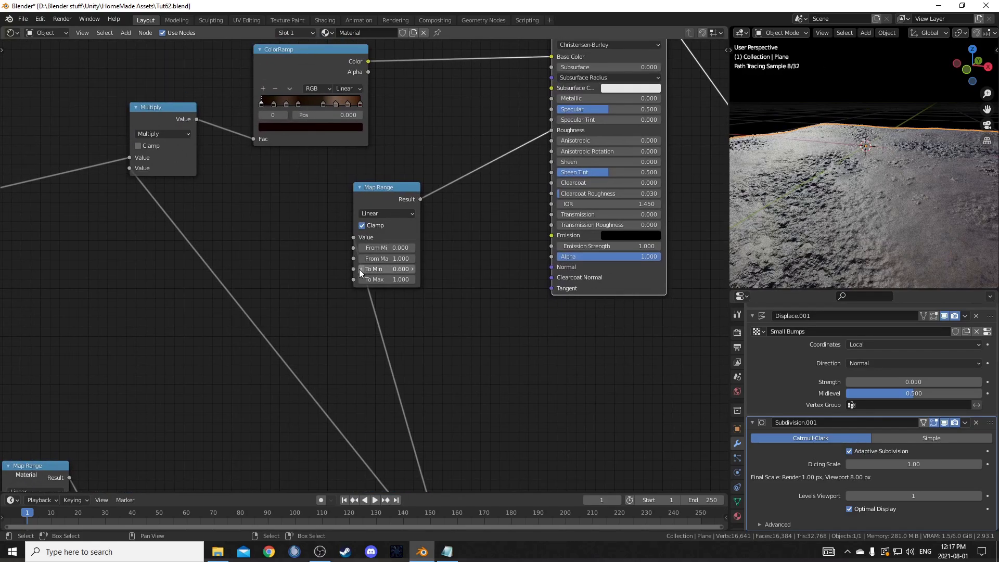
mouse_move(853, 242)
middle_mouse_down()
mouse_move(844, 233)
mouse_move(885, 204)
mouse_move(917, 225)
middle_mouse_up()
scroll(899, 220, "down", 5)
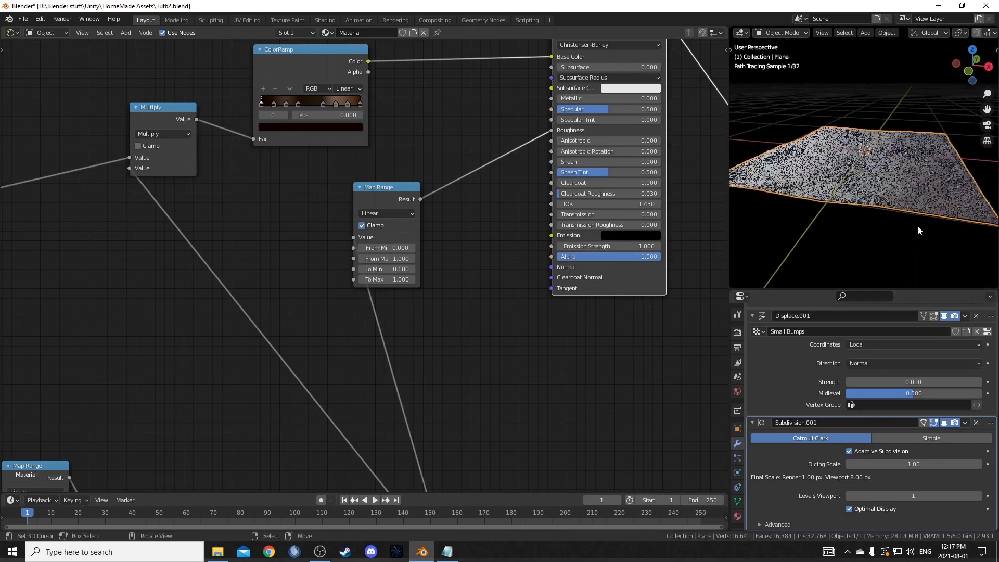
- Set the roughness Map Range's To Min to 0.8 and view the plane through the camera
left_click(410, 268)
left_click(410, 268)
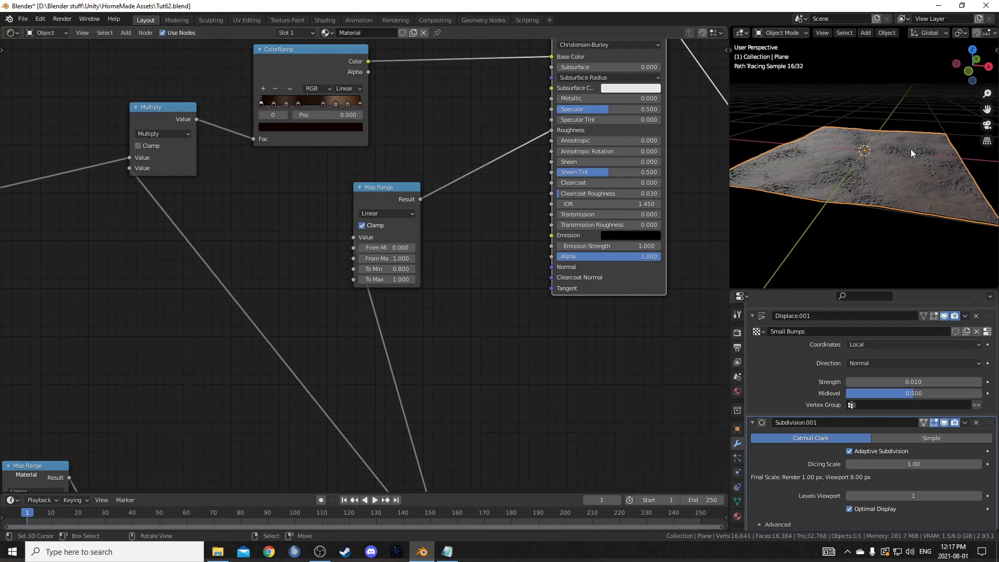
key("KP_0")
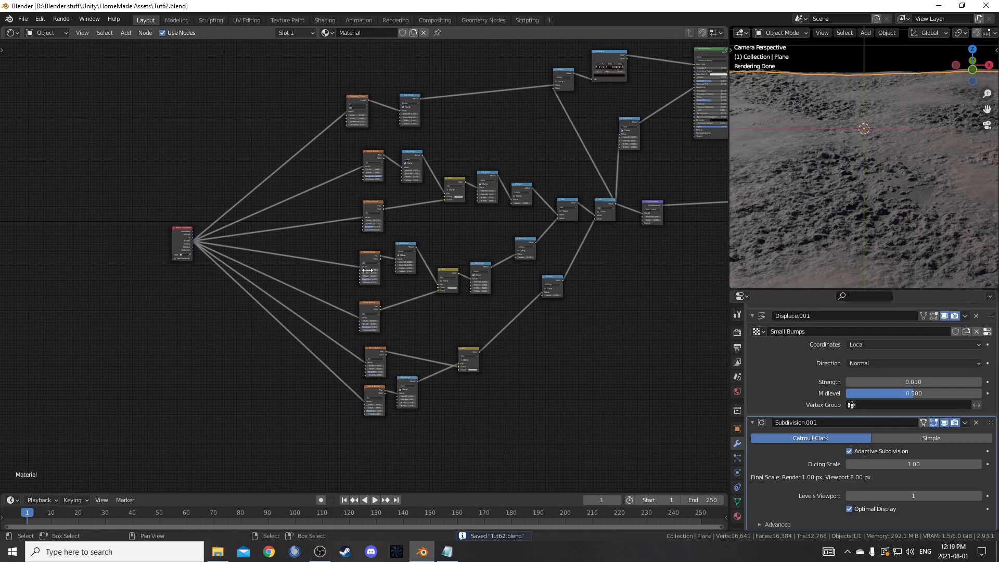
- Move the Texture Coordinate node clear, then group every node between it and the Material Output into one node group
right_click_drag(261, 181, 273, 358, "shift")
scroll(239, 270, "up", 2)
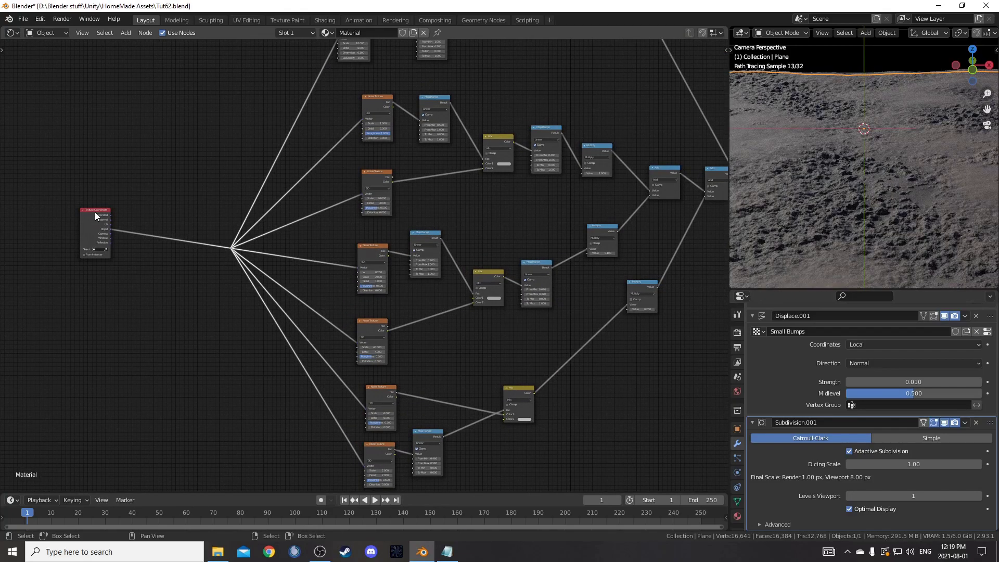
left_click_drag(95, 211, 112, 228)
scroll(286, 314, "down", 5)
middle_click_drag(451, 259, 361, 271)
scroll(361, 271, "down", 2)
left_click_drag(218, 103, 528, 401)
scroll(460, 351, "up", 2)
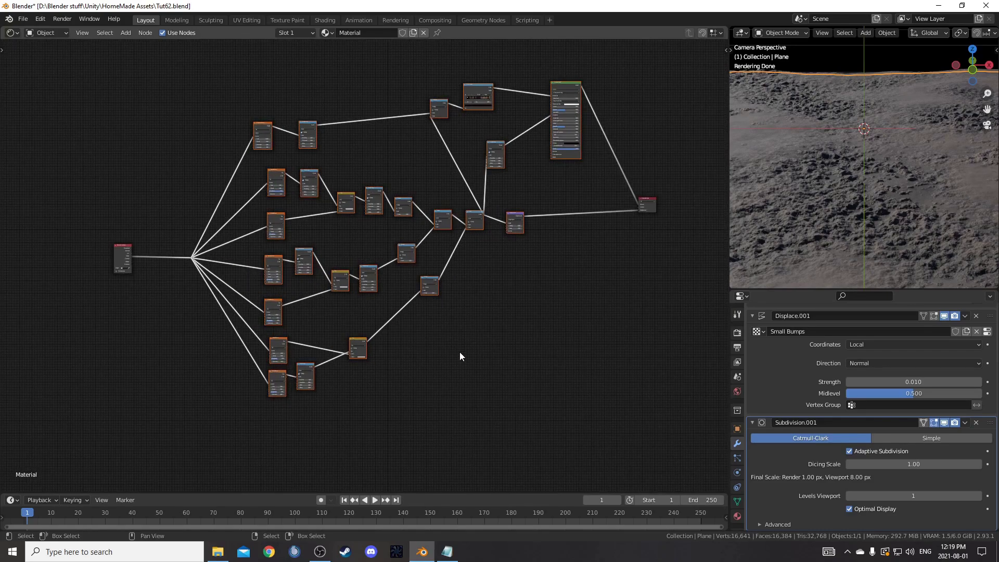
middle_click_drag(460, 351, 463, 367)
key("ctrl+g")
key("Tab")
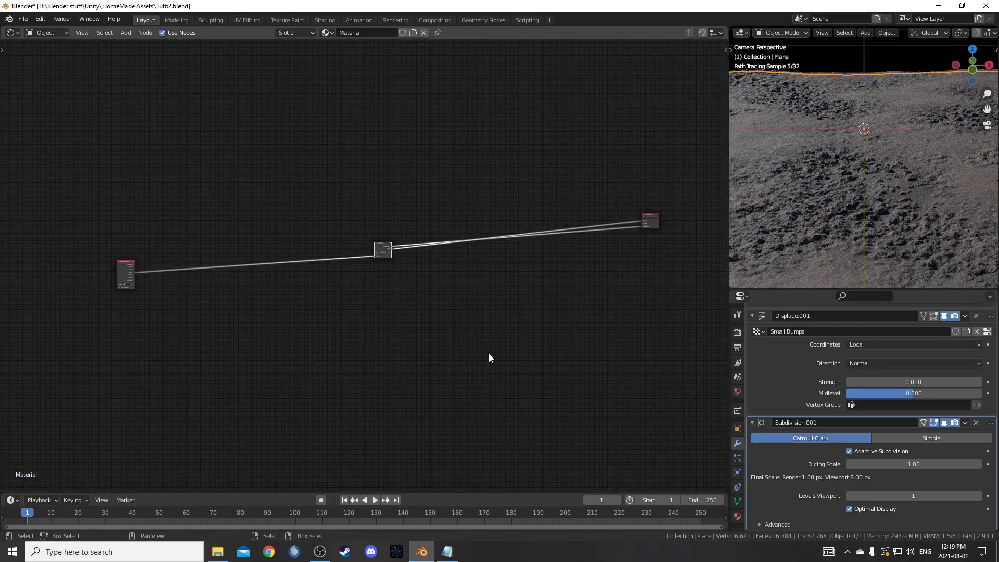
- Move the Texture Coordinate and Material Output nodes close to either side of the node group
left_click_drag(98, 223, 183, 315)
key("g")
left_click(457, 305)
left_click(650, 220)
key("g")
left_click(468, 298)
scroll(400, 281, "up", 4)
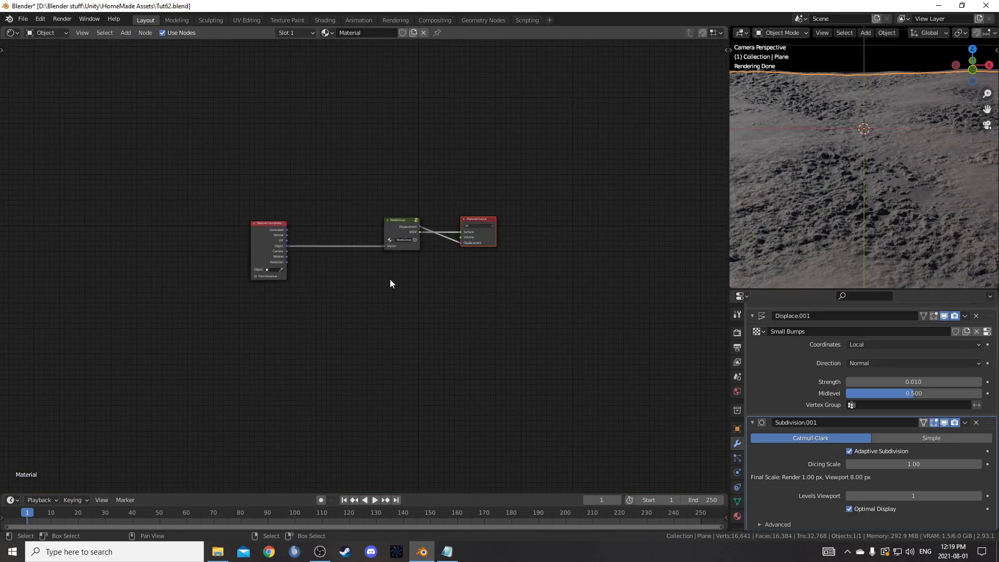
- Reorder the node group's outputs so BSDF comes before Displacement, and return to the main material tree
left_click(417, 205)
scroll(483, 282, "up", 2)
middle_click_drag(482, 282, 426, 326)
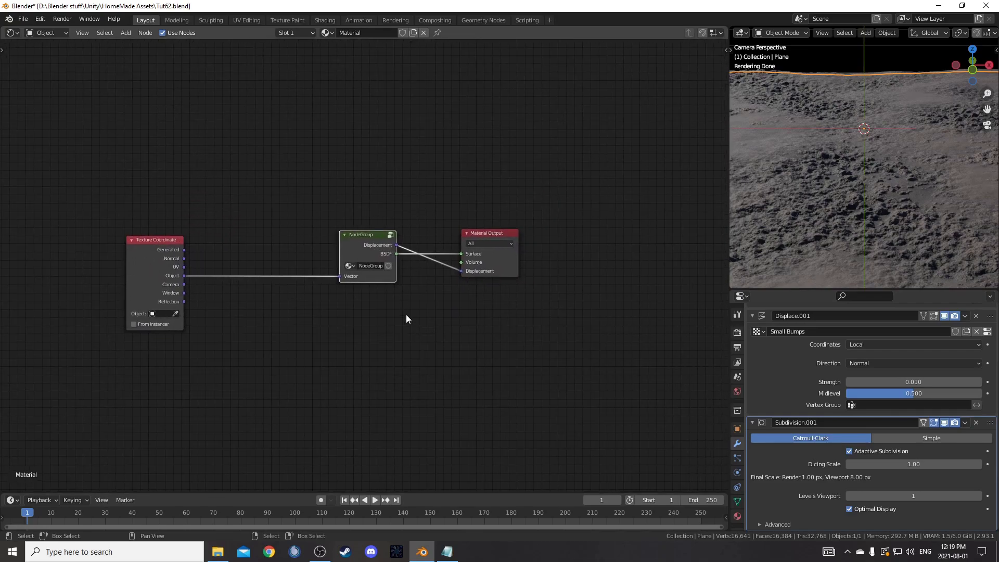
key("Tab")
key("n")
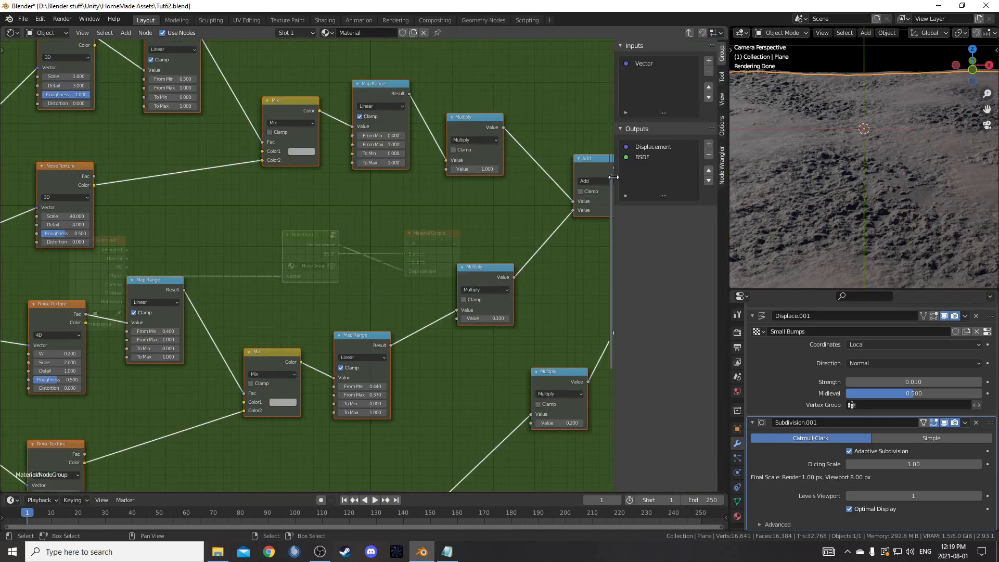
left_click(645, 158)
left_click(709, 170)
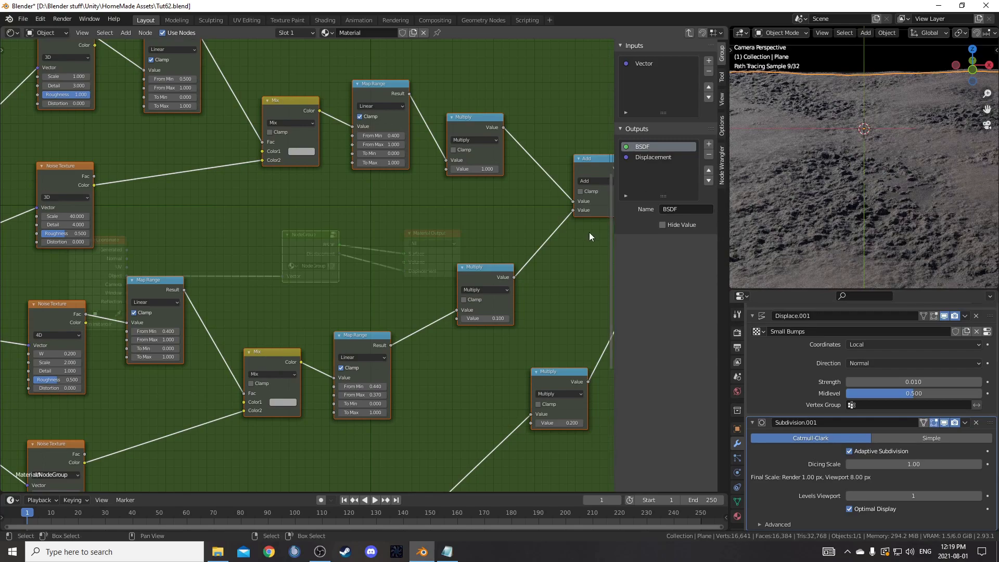
key("n")
key("Tab")
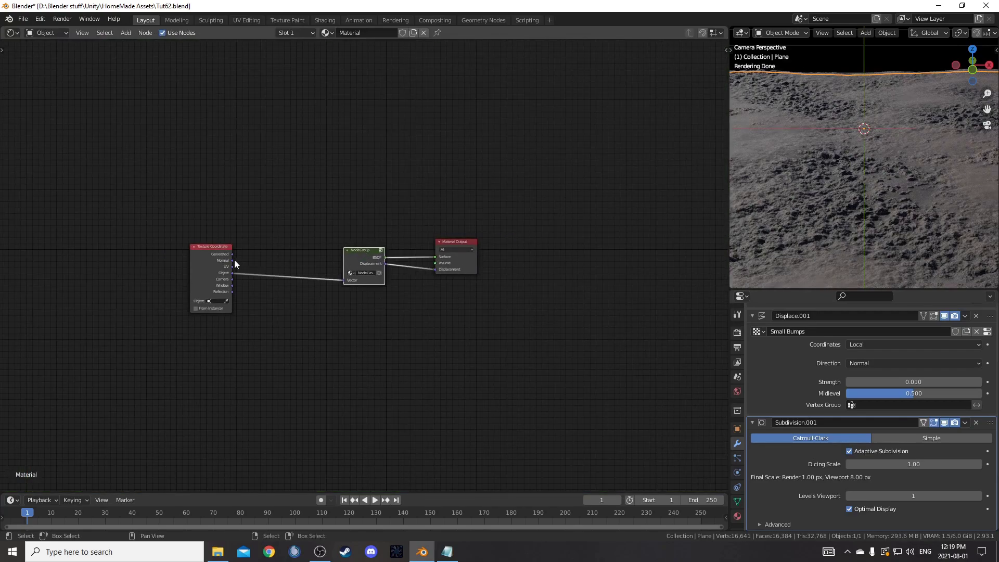
- Tidy the layout by moving the Texture Coordinate node nearer to the node group and adjusting the group's position
left_click_drag(233, 261, 282, 283)
scroll(282, 282, "up", 2)
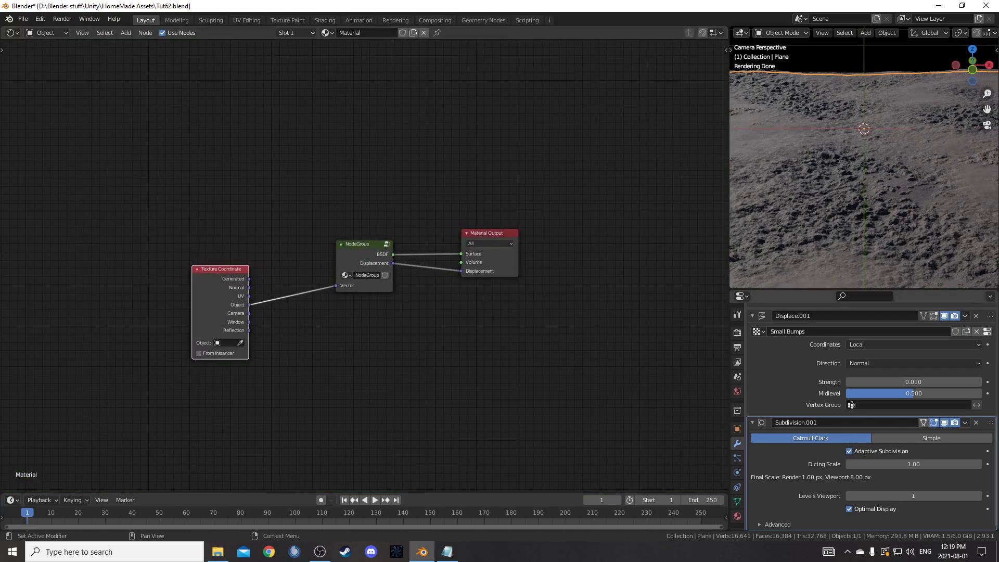
left_click_drag(409, 249, 402, 250)
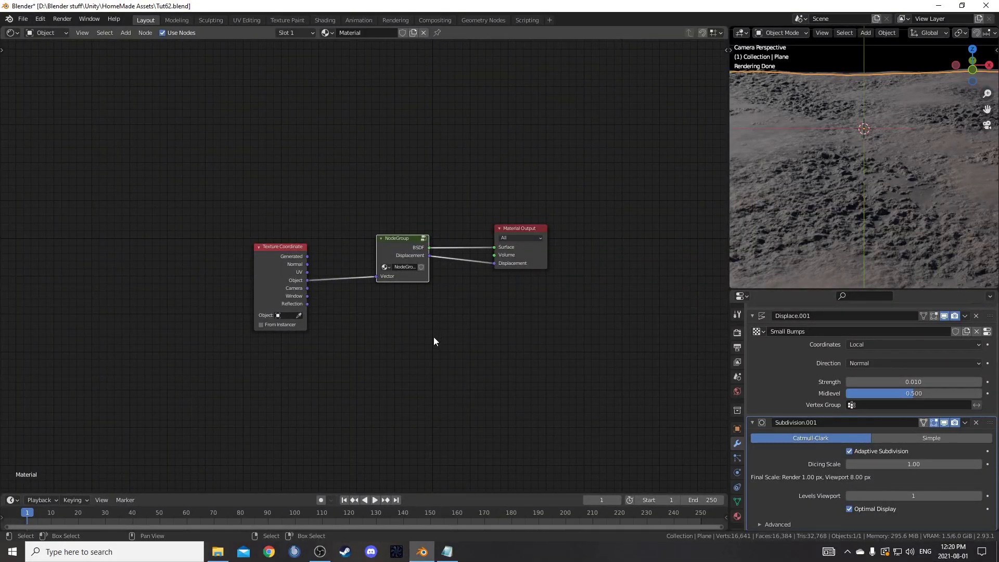
- Inside the node group, expose the From Min of the upper noise pair's mask Map Range as a group input
key("Tab")
scroll(427, 343, "down", 8)
key("Home")
scroll(408, 359, "up", 3)
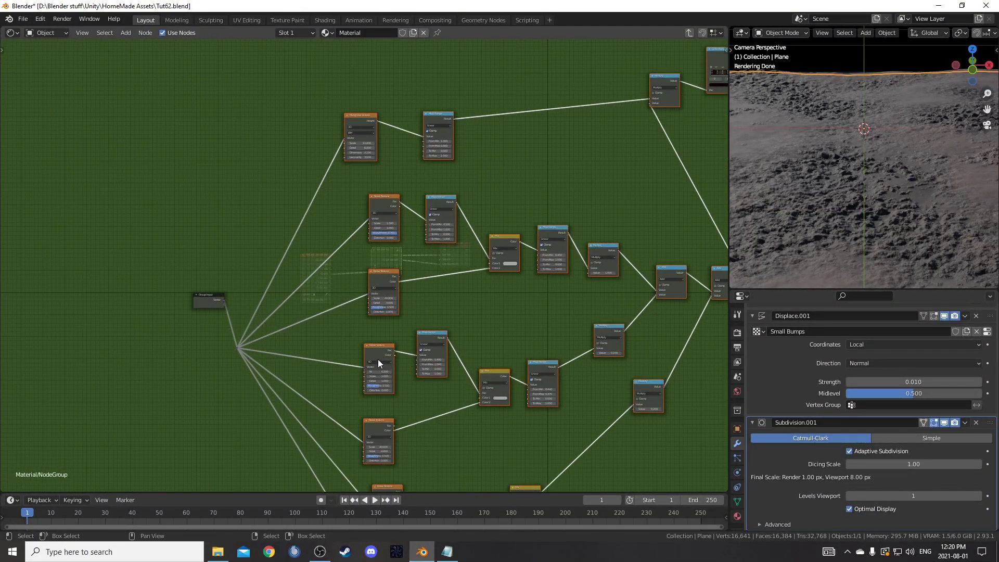
scroll(339, 331, "up", 3)
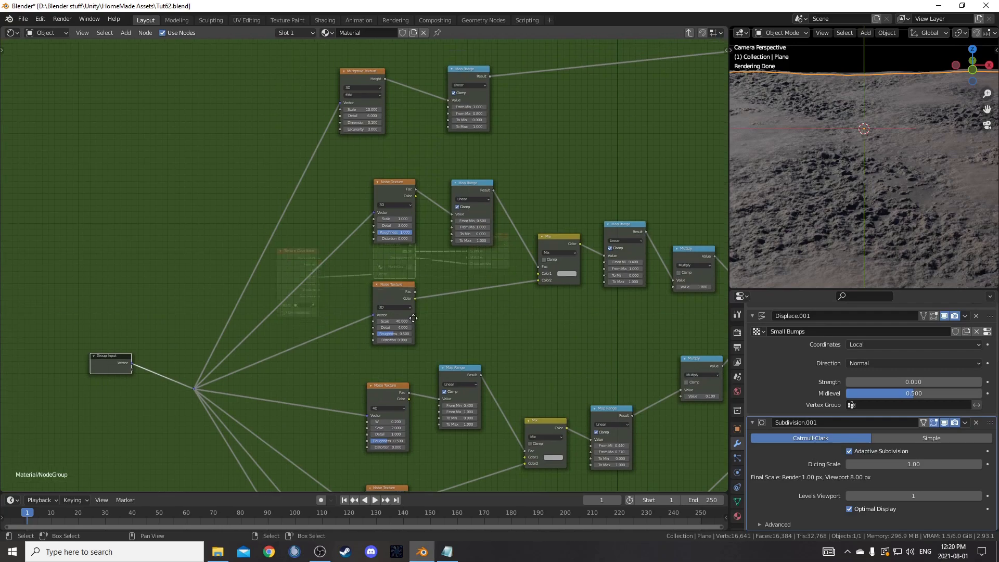
middle_click_drag(421, 307, 437, 289)
scroll(423, 266, "up", 2)
middle_click_drag(409, 256, 422, 218)
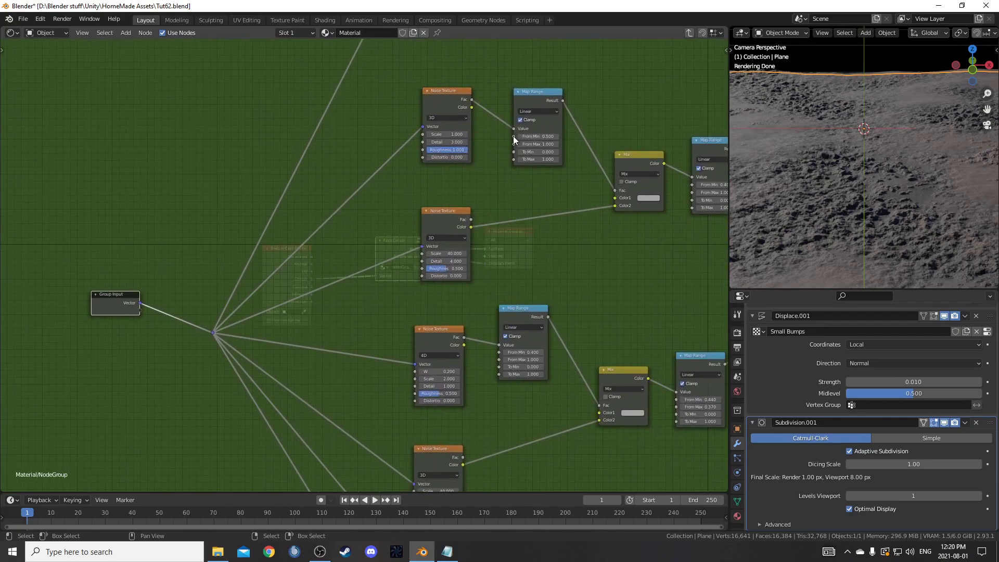
left_click_drag(141, 306, 515, 136)
- Expose the From Min of the 4D noise's Map Range as a second group input
scroll(442, 318, "down", 2)
middle_click_drag(411, 424, 466, 263)
scroll(273, 161, "up", 1)
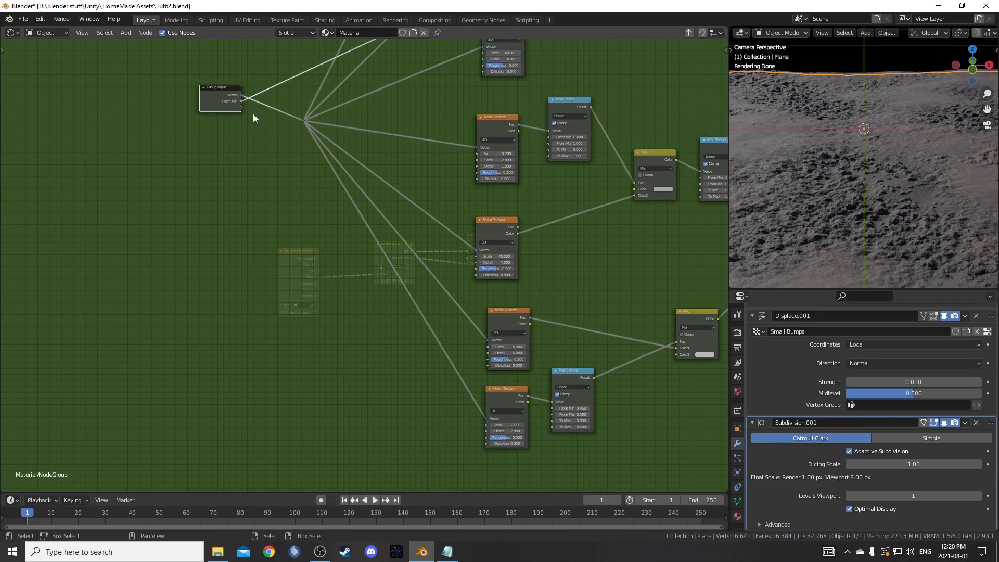
left_click_drag(242, 107, 550, 137)
- Expose the second values of the three height Multiply nodes as group inputs and return to the main tree
scroll(553, 232, "down", 7)
middle_click_drag(561, 240, 457, 333)
scroll(509, 222, "up", 5)
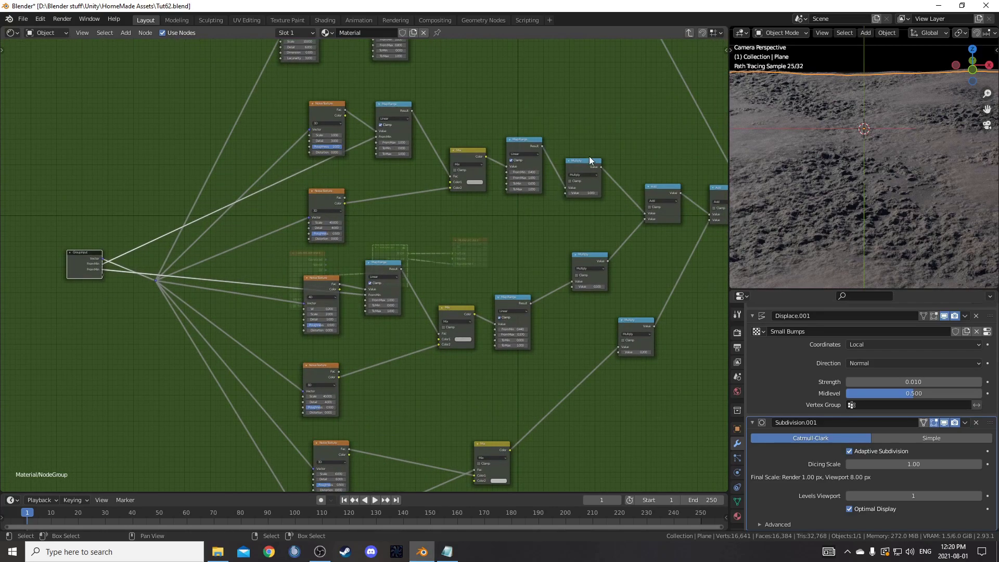
left_click_drag(589, 157, 590, 155)
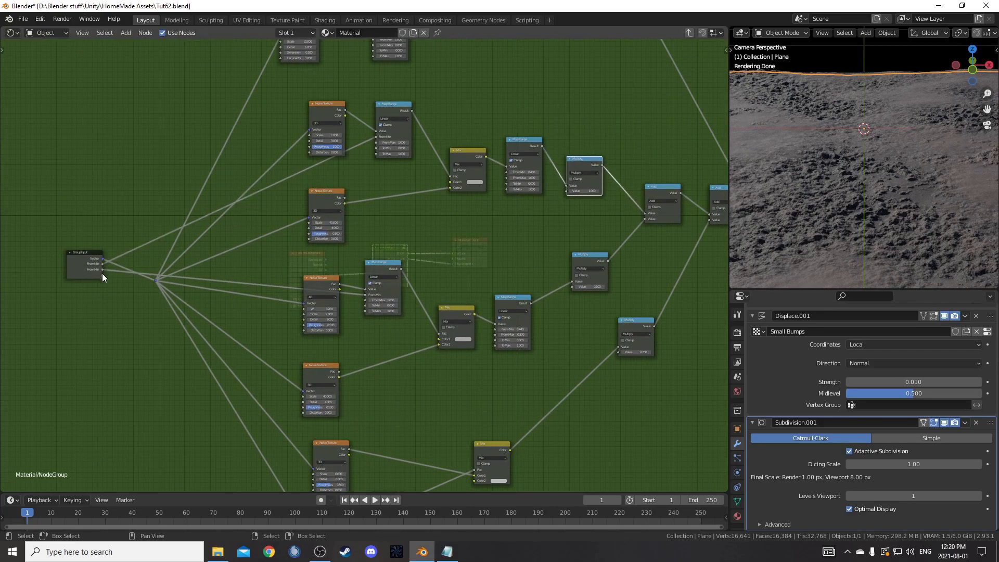
left_click_drag(102, 273, 567, 192)
left_click_drag(102, 280, 573, 286)
left_click_drag(102, 289, 616, 352)
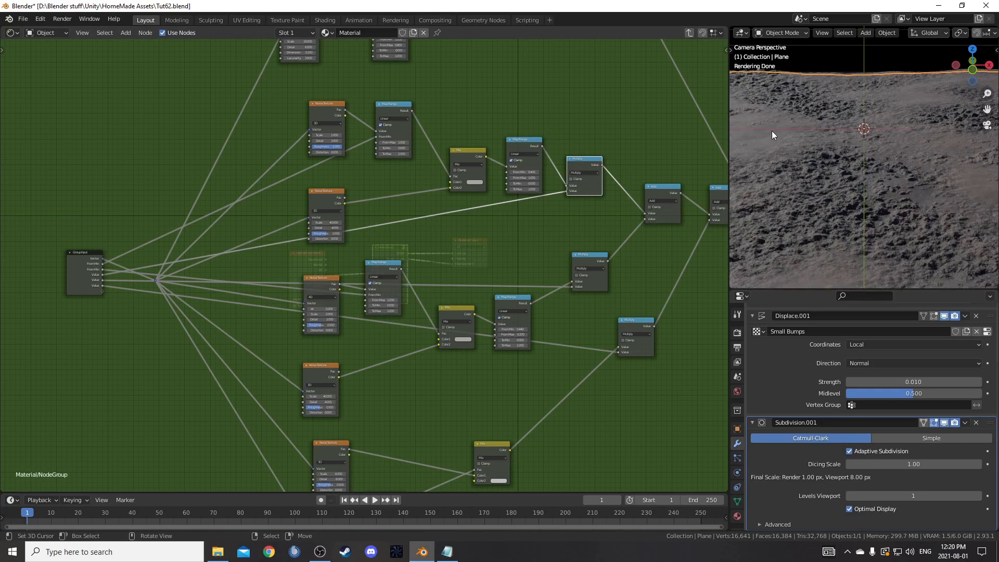
middle_click_drag(162, 356, 323, 337)
left_click(238, 258)
key("Tab")
scroll(416, 323, "up", 4)
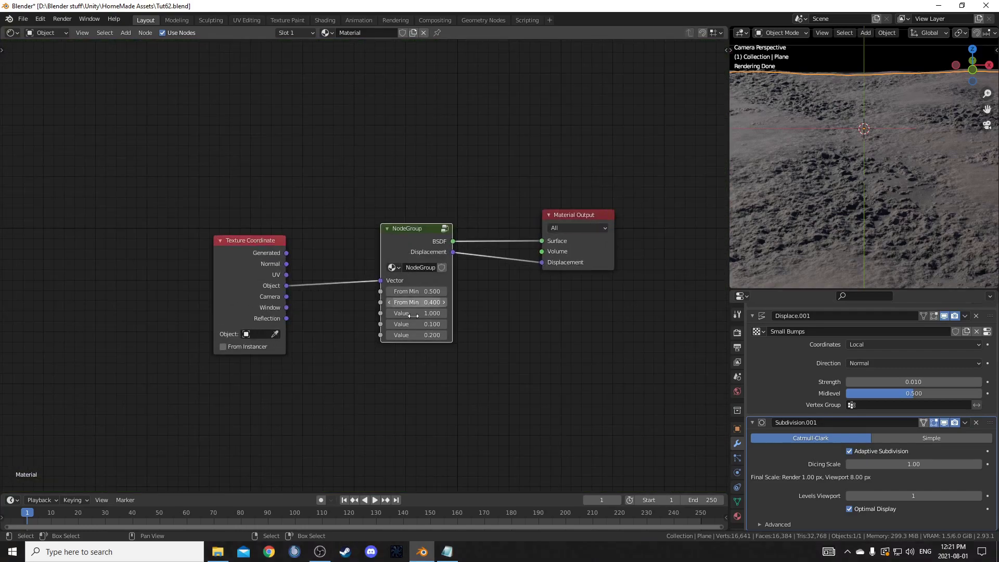
- Rename the group's two From Min inputs to "Raised Detail Amt" and "Lowered Detail Amt"
key("Tab")
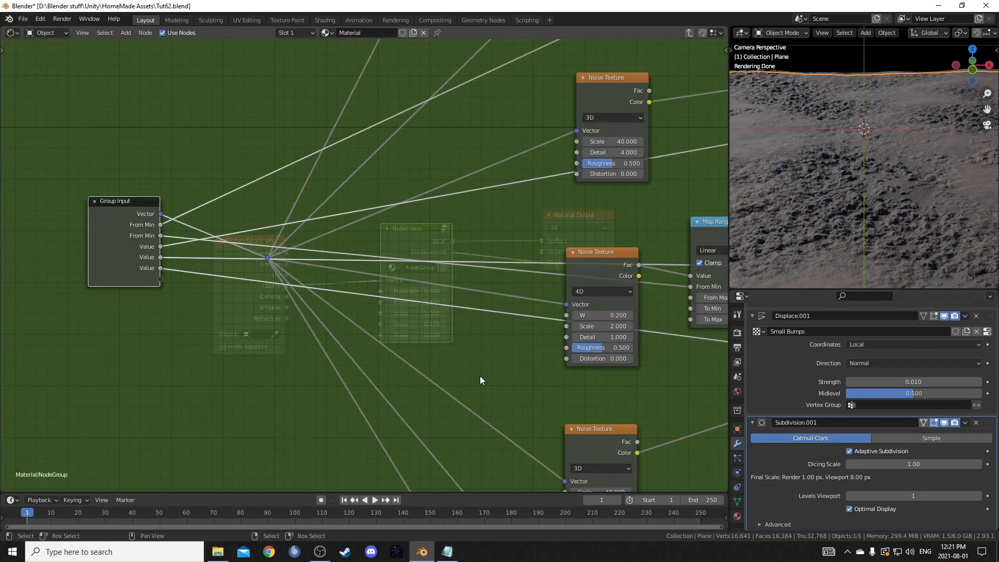
key("n")
left_click(722, 55)
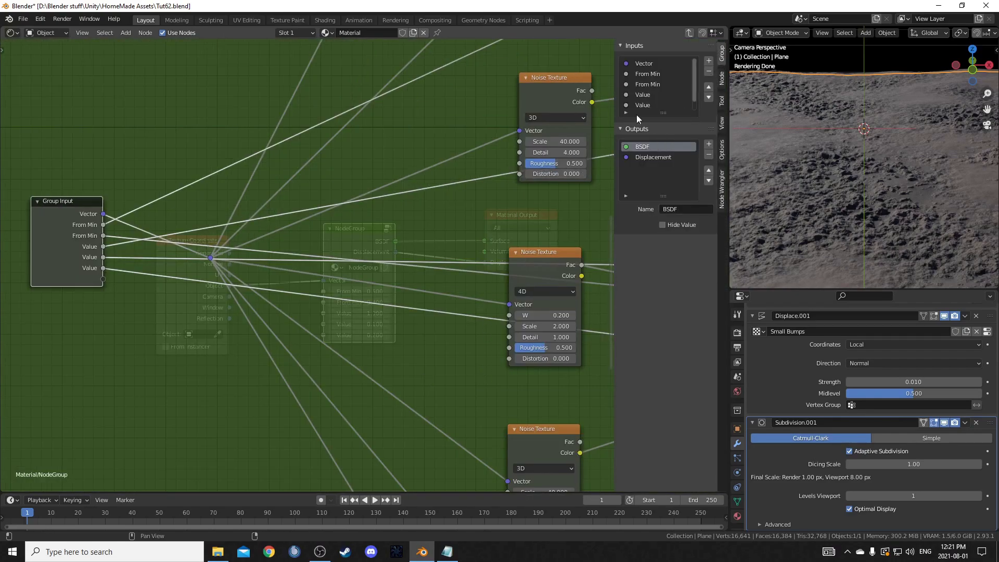
double_click(651, 74)
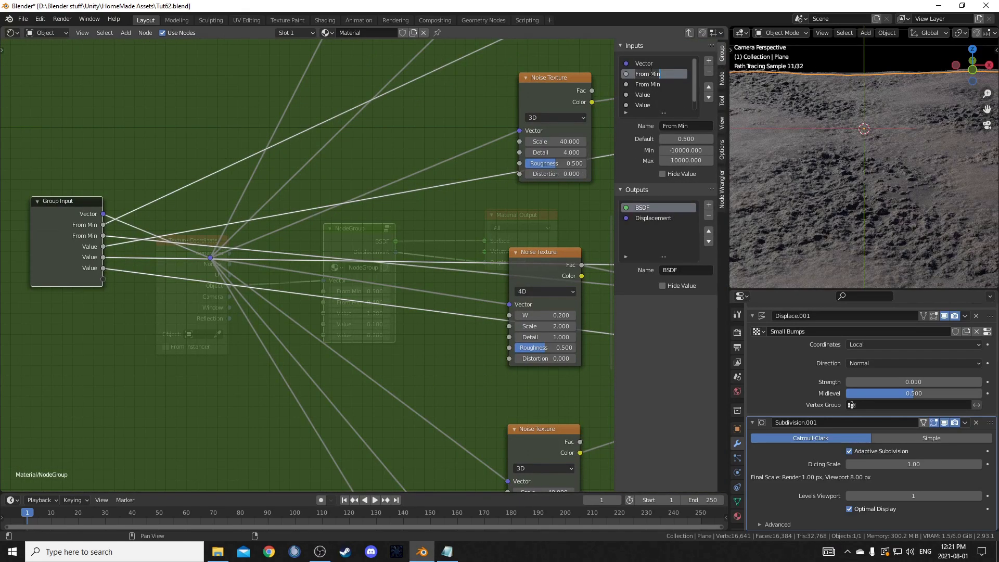
type("Raid")
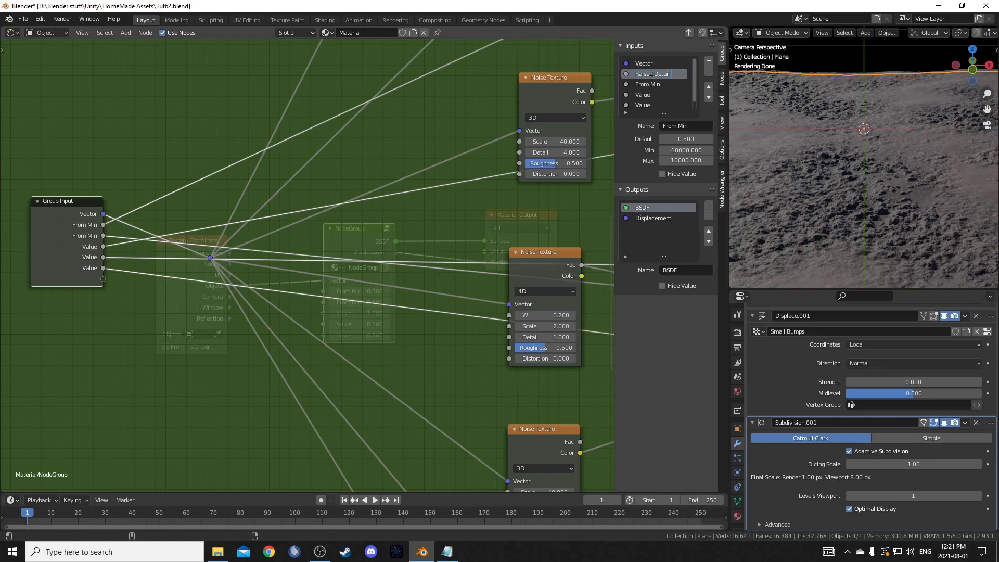
key("Tab")
type("R")
type("owered D")
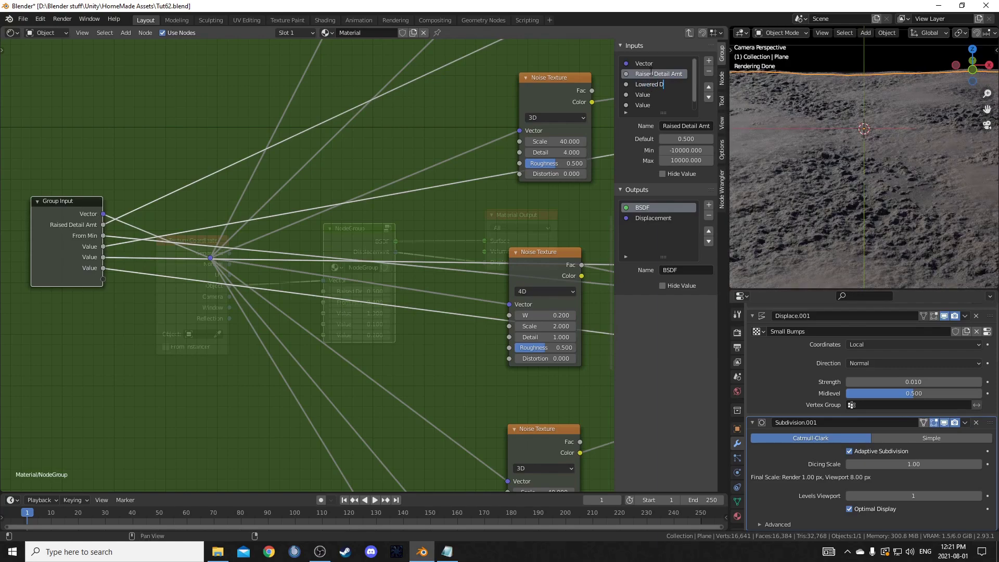
type("etail Amt")
- Rename the group's first two Value inputs to "Raised Detail Ht" and "Lowered Detail Ht"
key("Tab")
type("Raised De")
key("Tab")
type("Lo")
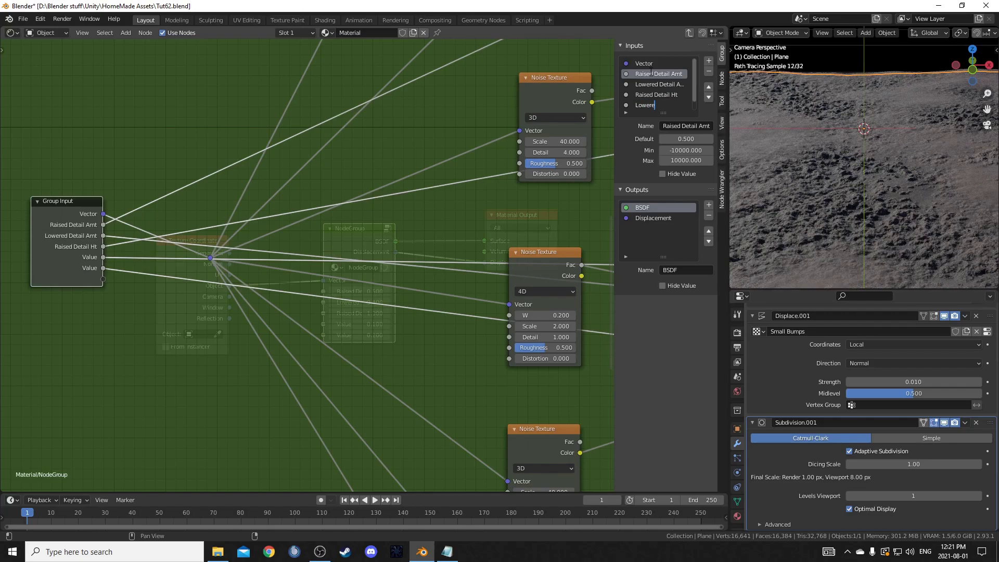
type("wered Detail Ht")
key("Tab")
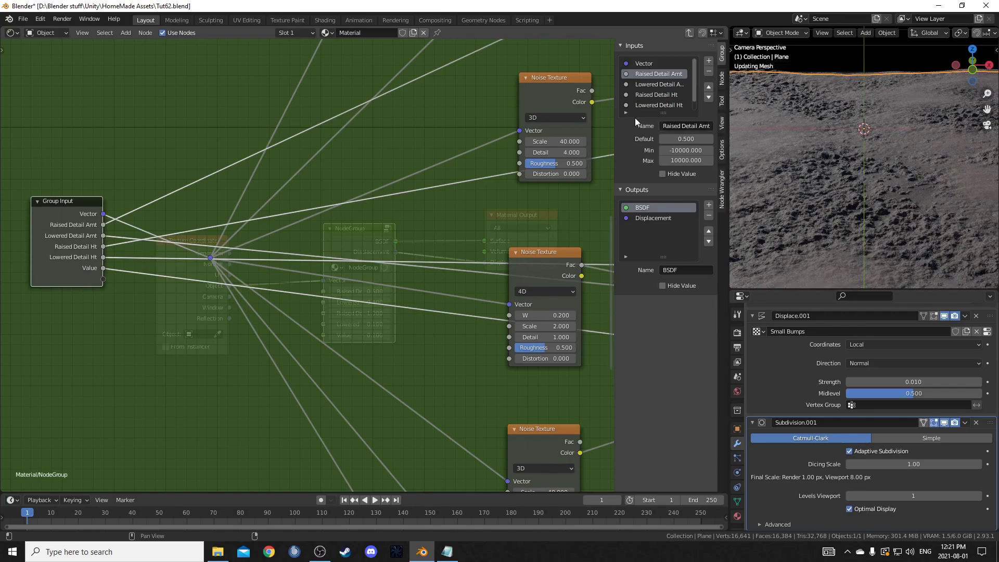
- Rename the group's last Value input to "Subtle Detail Ht" and return to the main material tree
scroll(647, 85, "down", 1)
left_click(645, 106)
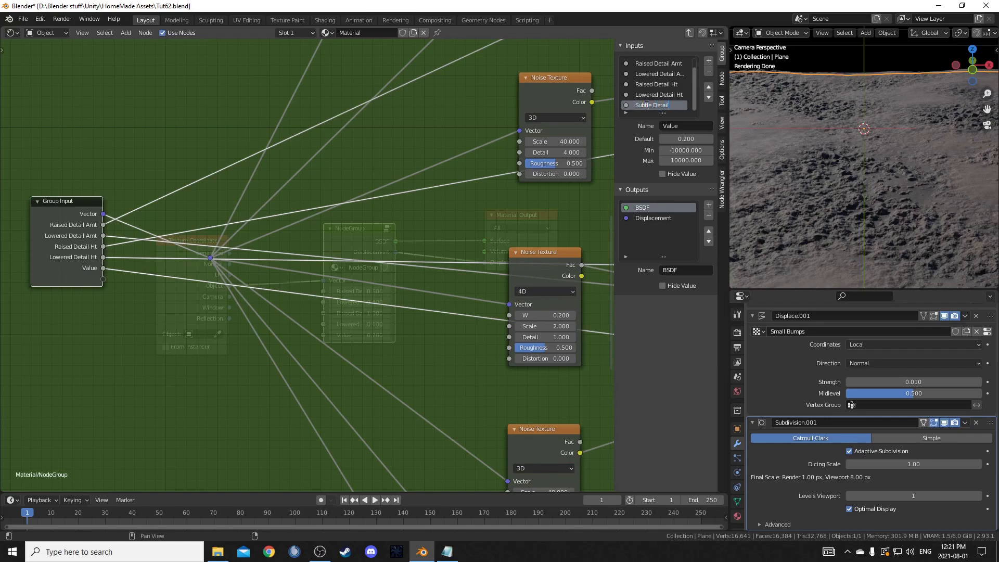
type("t")
key("Return")
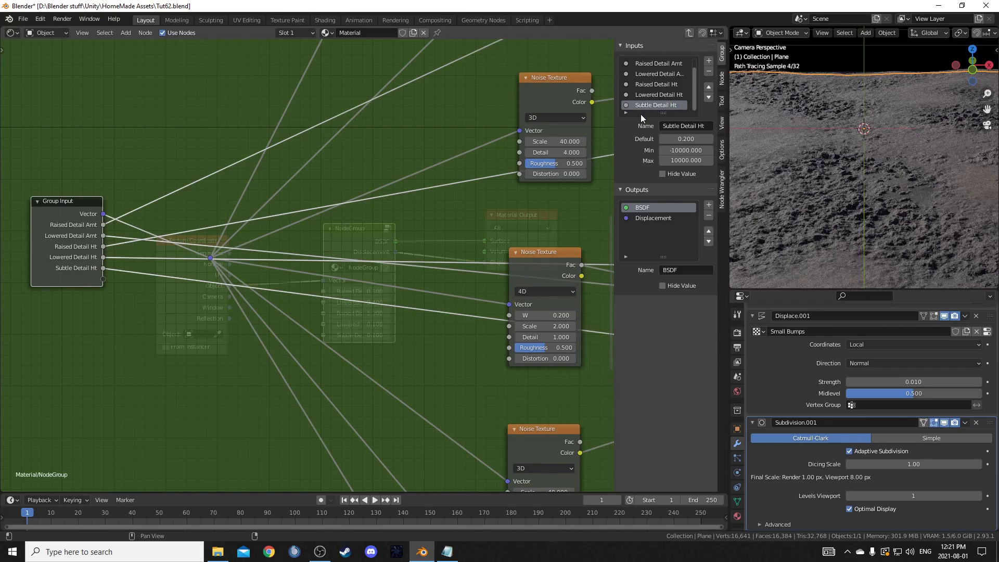
key("Tab")
scroll(385, 344, "down", 2)
scroll(405, 358, "up", 2)
key("n")
- Test the node group's Raised Detail Amt at values such as 0.1 and 0.4, and set it back to 0.5
middle_click_drag(468, 236, 484, 158)
scroll(484, 162, "up", 5)
left_click_drag(484, 191, 483, 191)
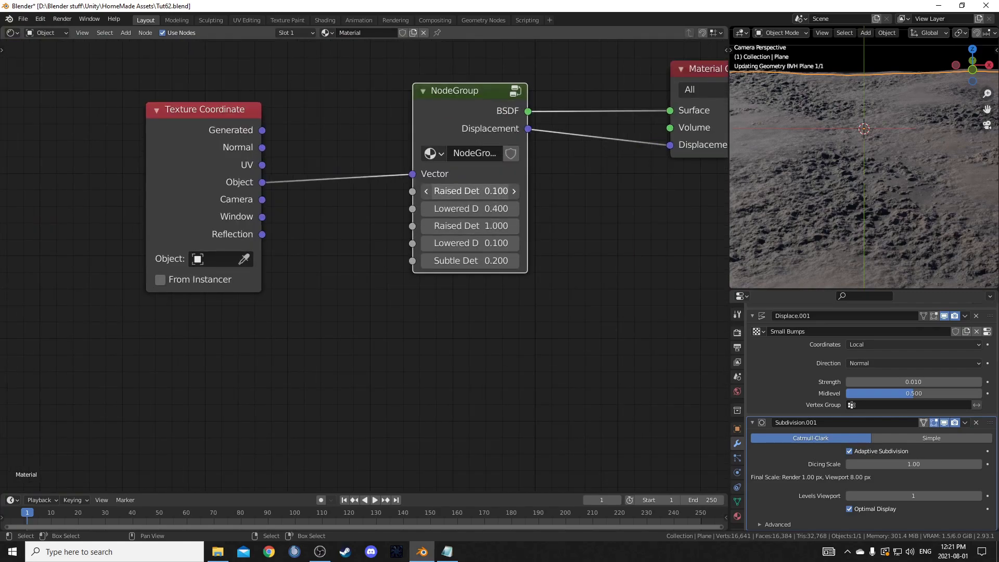
left_click(514, 192)
left_click(427, 191)
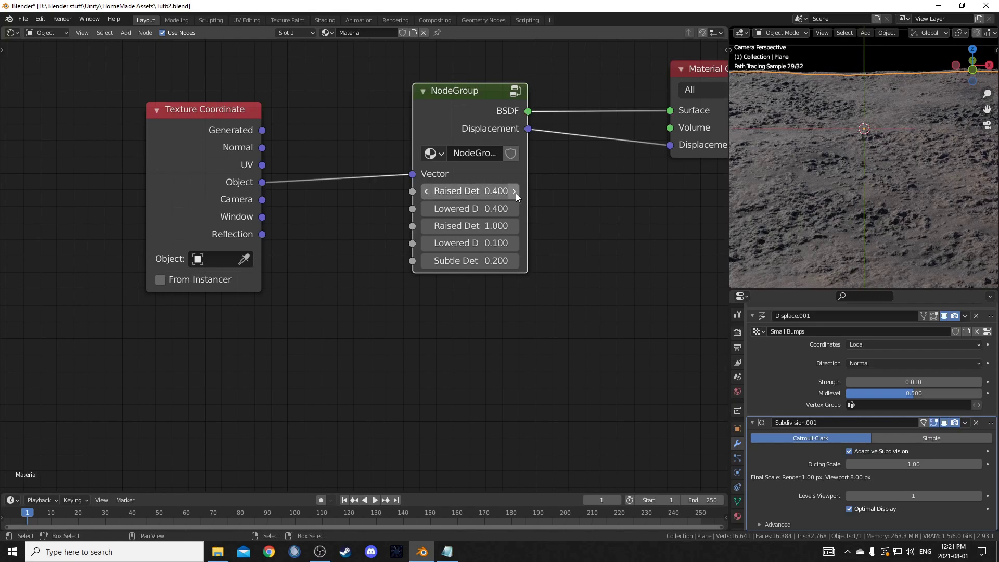
left_click(515, 191)
- Try the node group's Lowered Detail Amt at 0.3 and undo the change
left_click(426, 208)
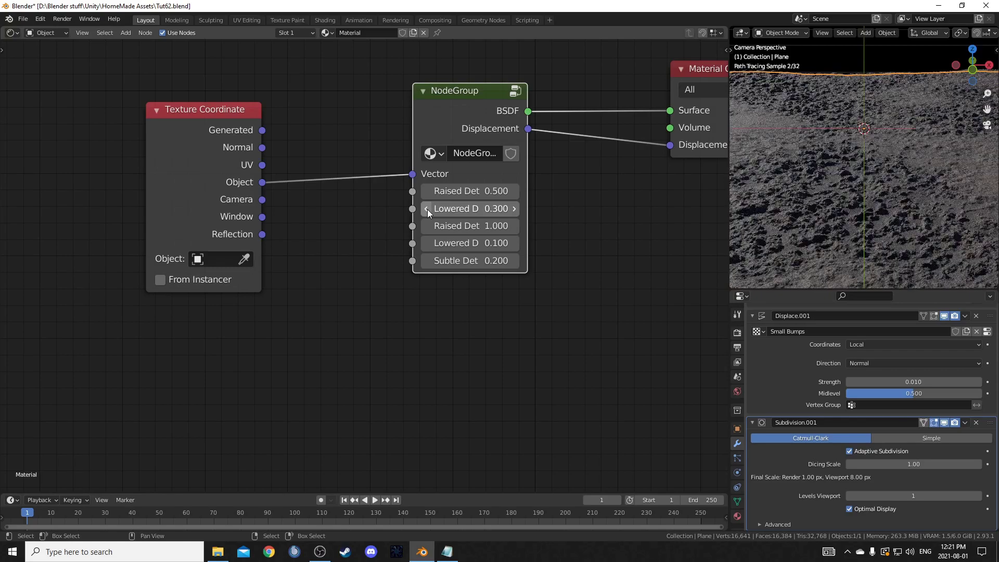
key("ctrl+z")
key("ctrl+z")
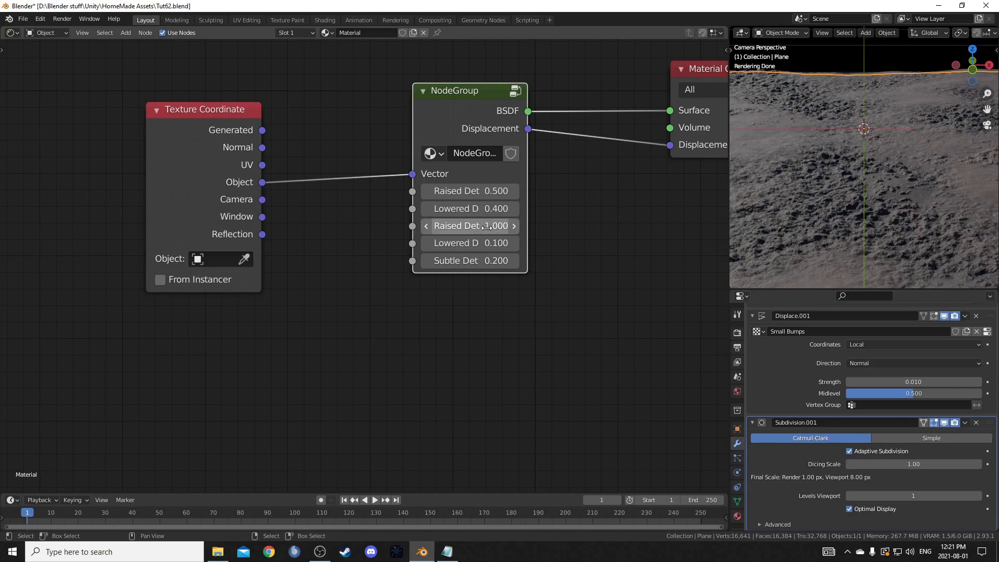
- Set the node group's Raised Detail Ht to 2.9 while viewing more of the plane
scroll(841, 151, "down", 3)
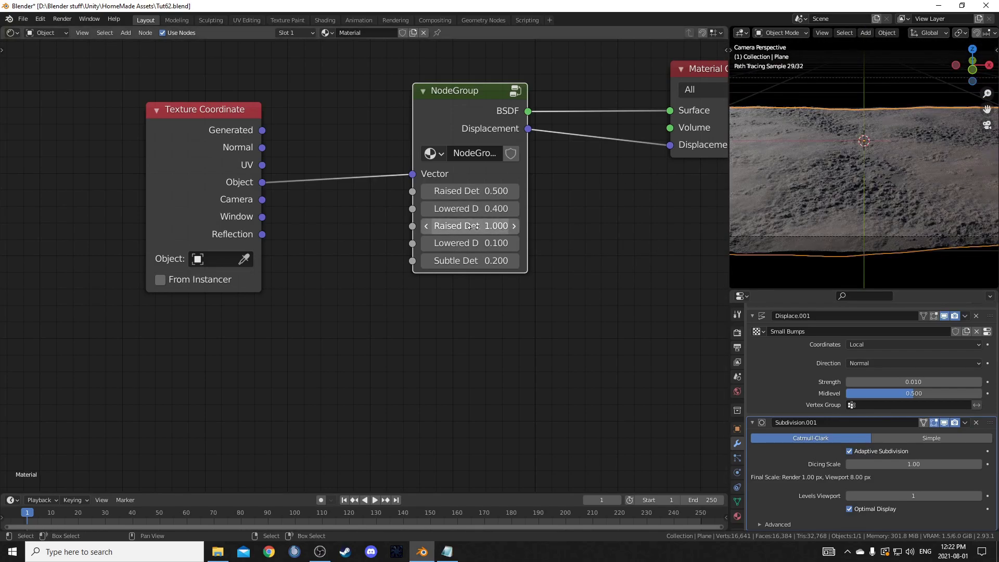
mouse_move(473, 225)
left_mouse_down()
mouse_move(515, 225)
mouse_move(475, 228)
mouse_move(502, 227)
left_mouse_up()
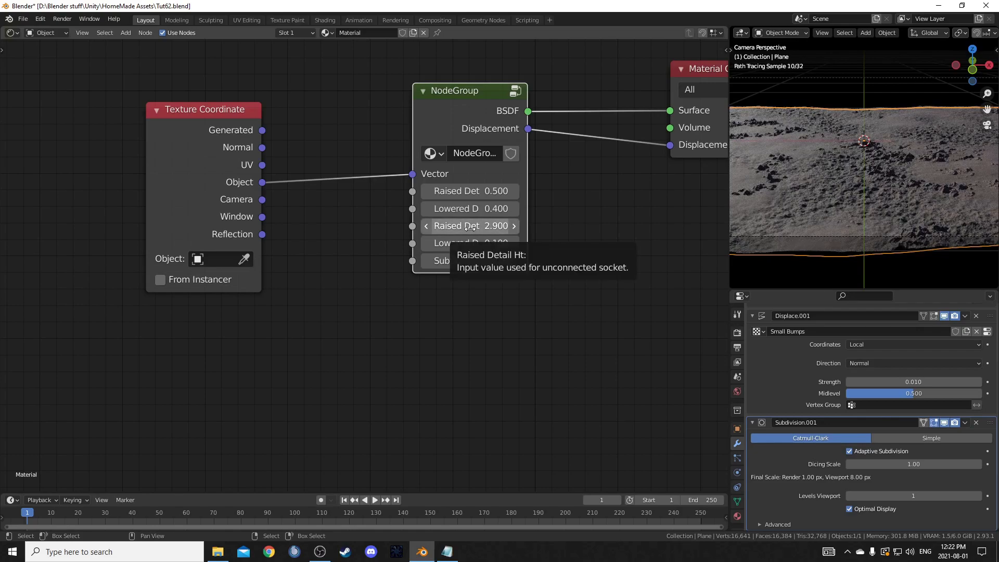
- Reset the node group's Raised Detail Ht to its default of 1.0, and try a higher Lowered Detail Ht before undoing that change
key("BackSpace")
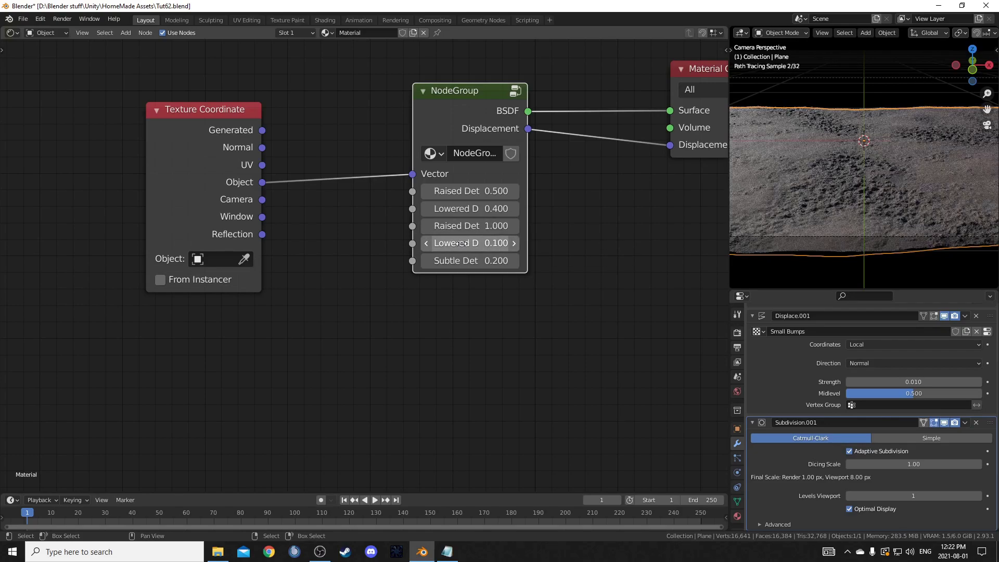
left_click(513, 244)
left_click(513, 244)
key("ctrl+z")
key("ctrl+z")
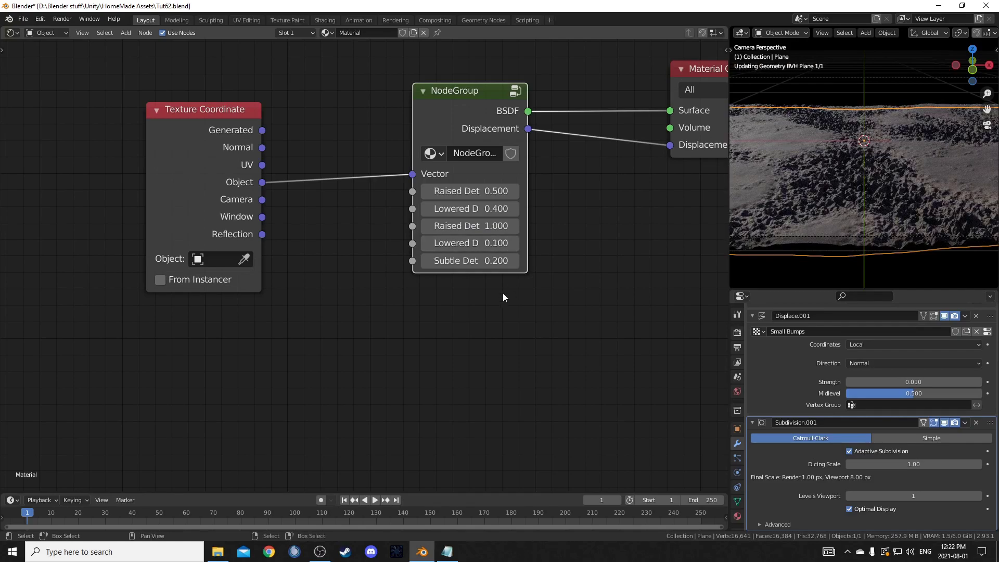
- Try a higher Subtle Detail Ht on the node group
left_click(516, 263)
left_click(516, 263)
left_click(516, 263)
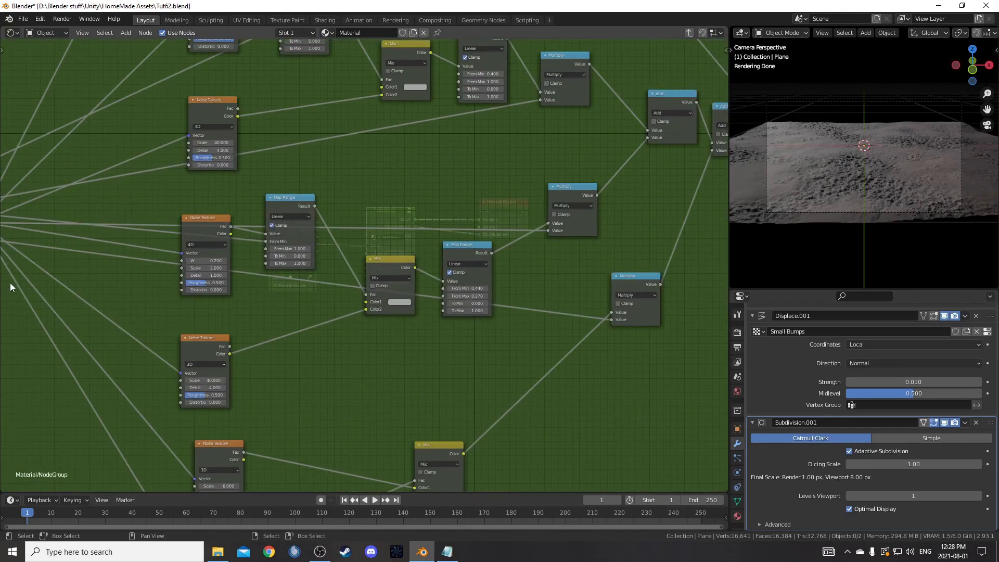
- Inside the node group, move Group Input closer to the Displacement node and expose its Scale as a new group input
scroll(11, 270, "down", 7)
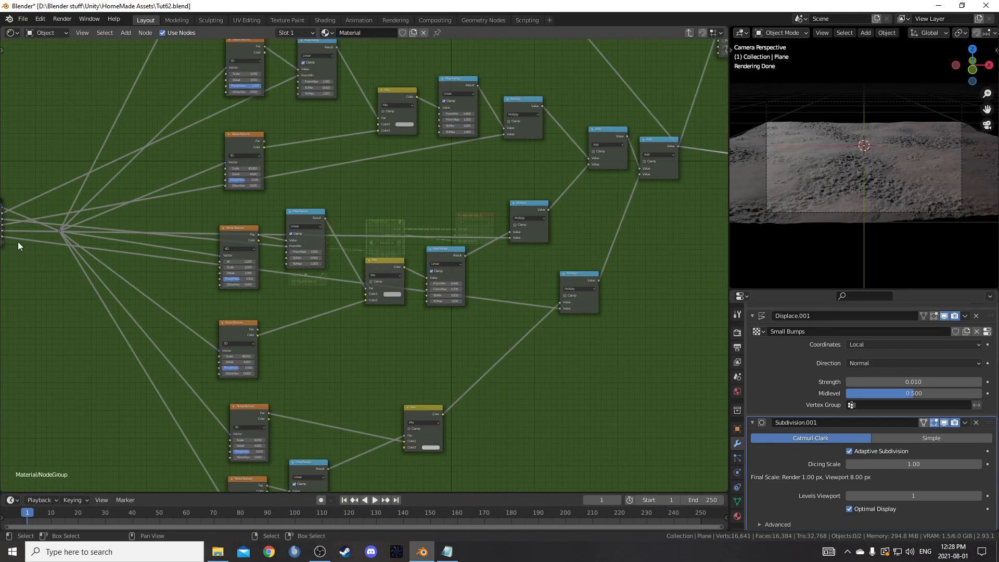
left_click_drag(90, 236, 552, 224)
scroll(567, 224, "up", 4)
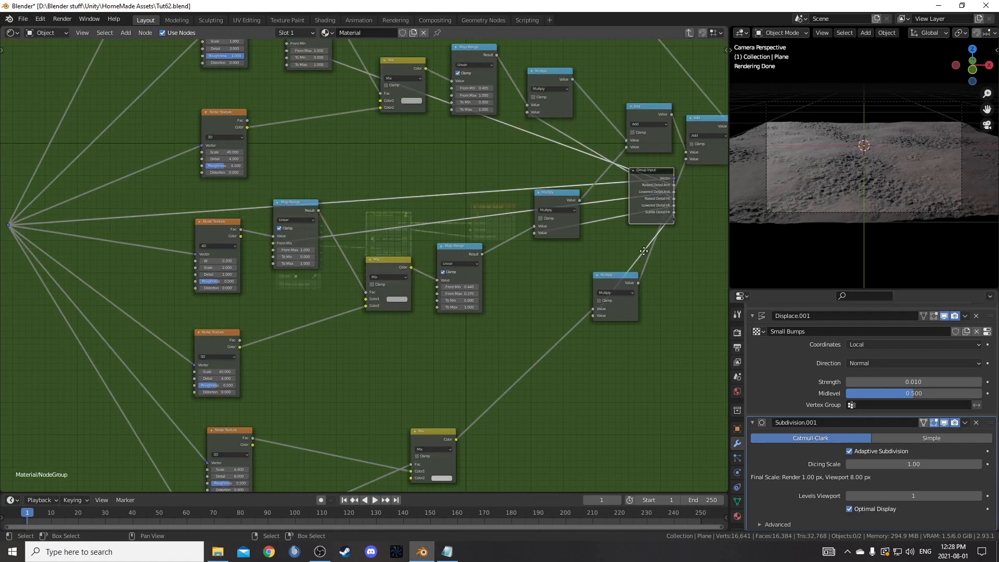
left_click_drag(318, 330, 508, 234)
key("Tab")
- Rename the group's Scale input to "Disp Scale" and return to the main material tree
key("n")
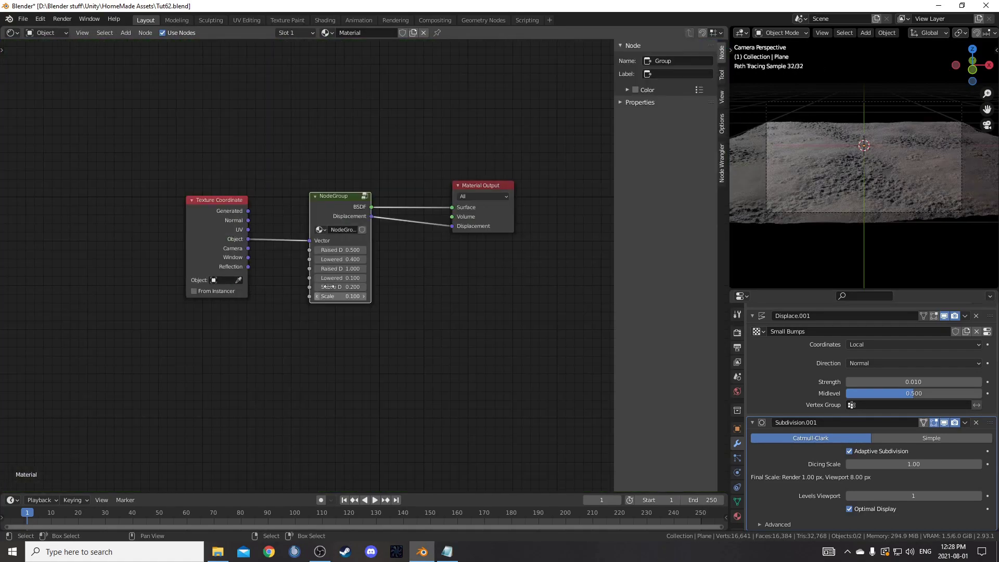
key("Tab")
scroll(635, 99, "down", 1)
left_click(650, 105)
type("Disp Scal")
key("Return")
key("Tab")
scroll(362, 319, "up", 1)
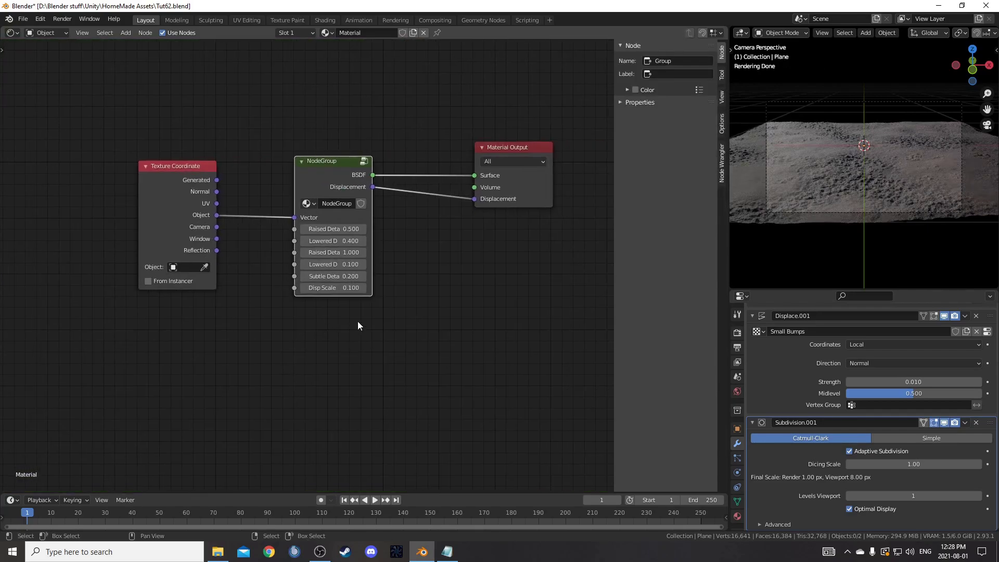
- Test the node group's Disp Scale at 0.3, set it back to 0.1 and hide the sidebar
left_click(363, 288)
left_click(363, 288)
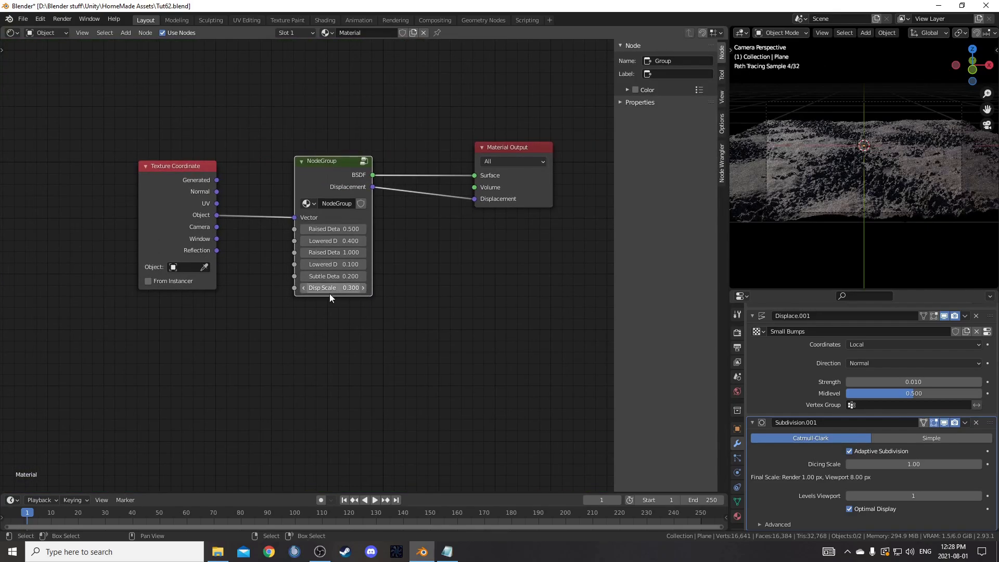
left_click(303, 288)
left_click(303, 287)
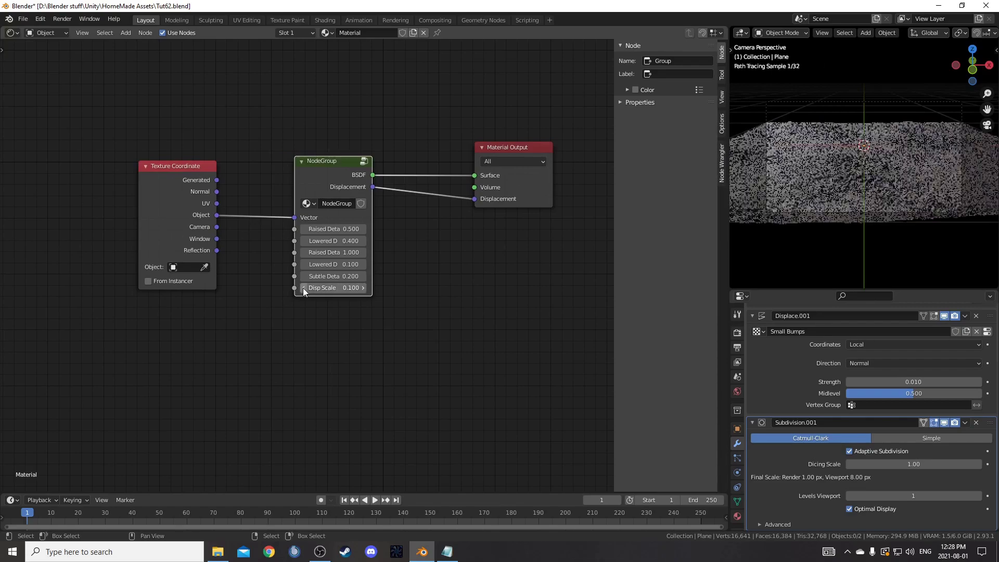
key("n")
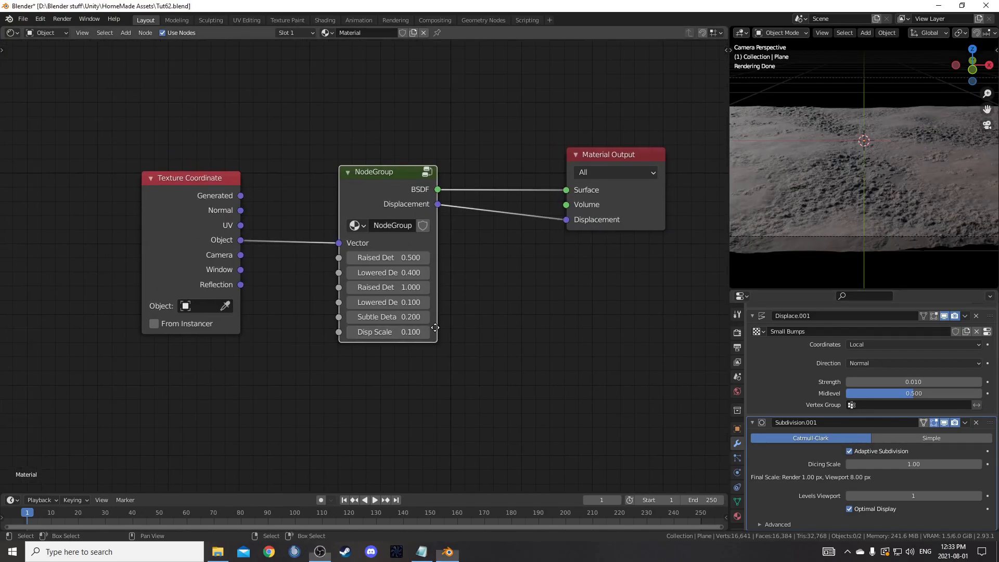
- Look over the finished node group and the plane's Displace modifiers, and select the ground plane in the viewport
scroll(435, 327, "up", 1)
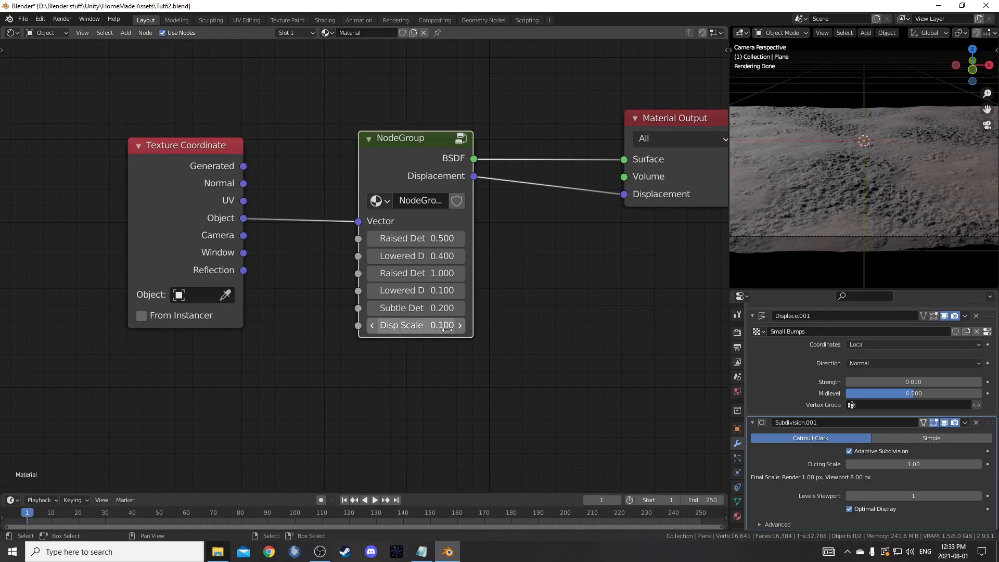
mouse_move(524, 361)
middle_mouse_down()
mouse_move(495, 373)
mouse_move(516, 370)
middle_mouse_up()
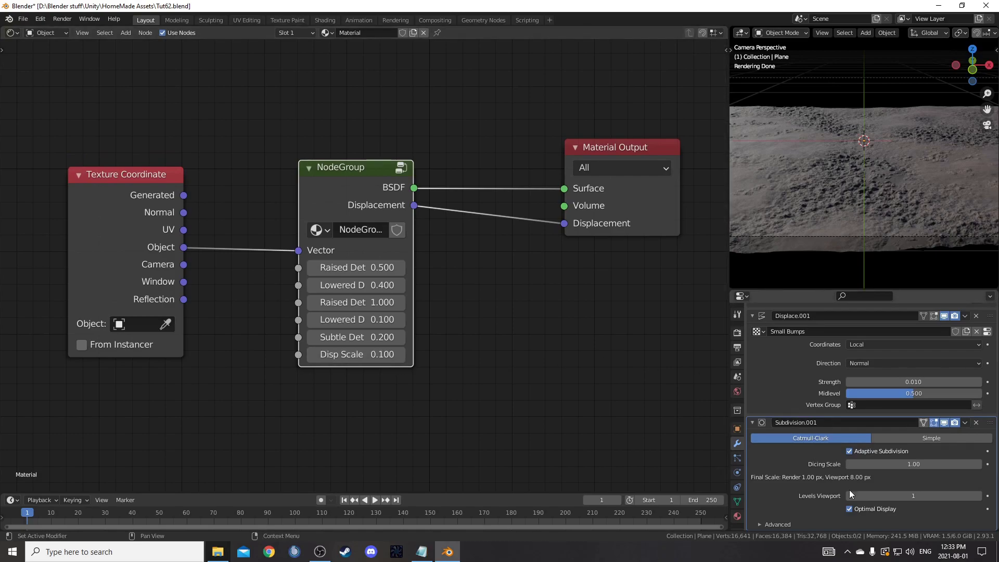
scroll(829, 454, "up", 3)
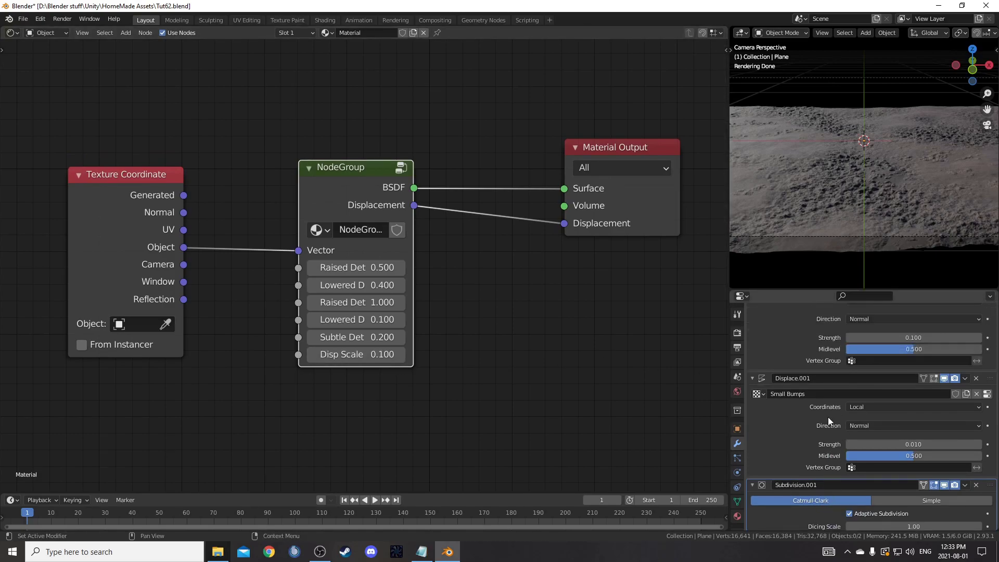
scroll(827, 418, "up", 3)
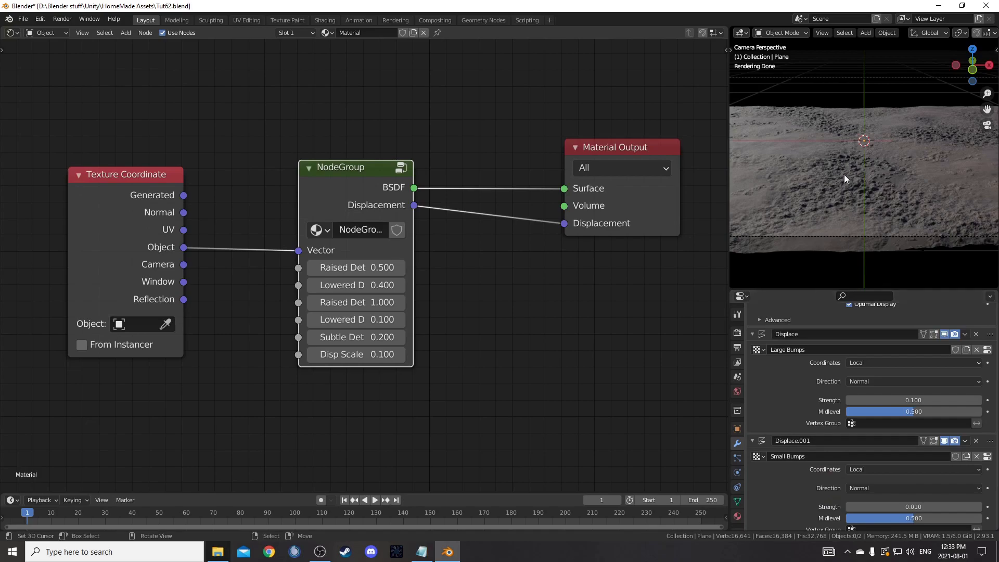
left_click(828, 155)
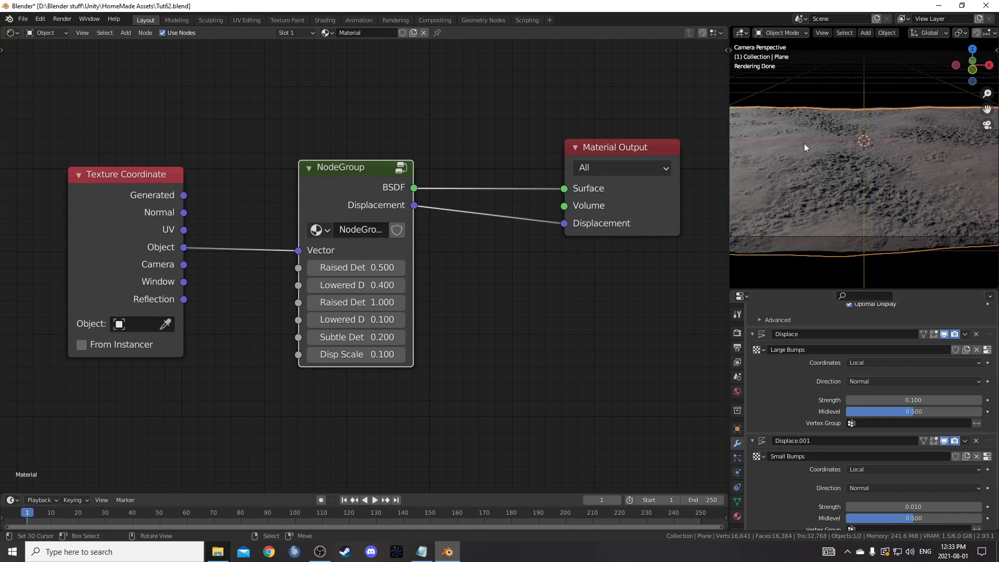